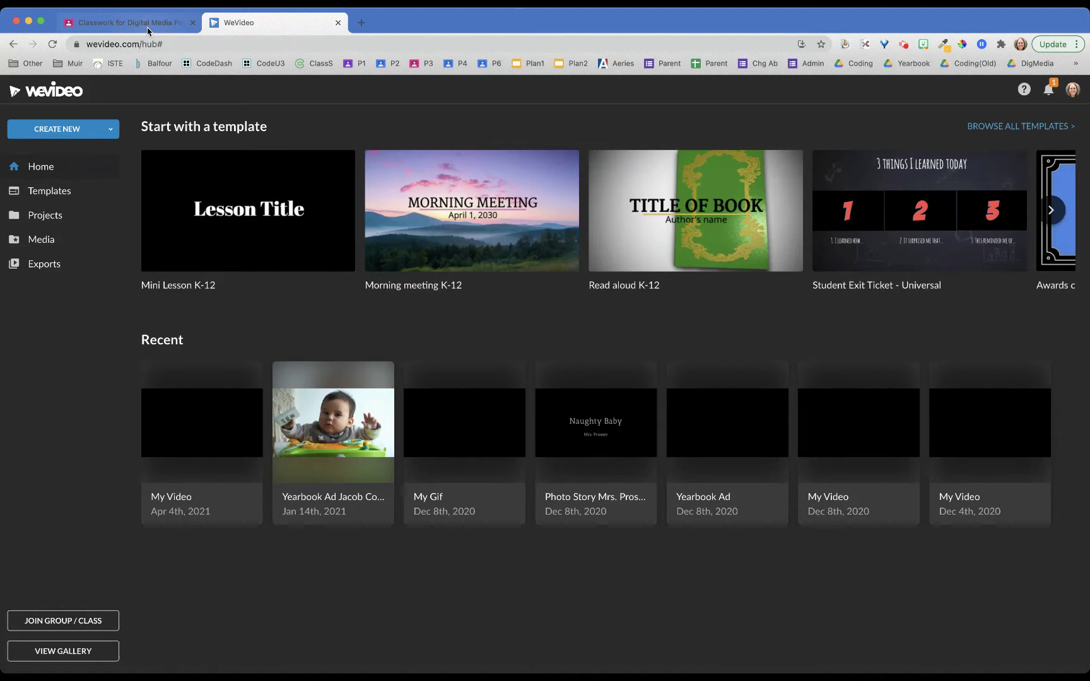
- Create a personal project titled Travel Ad without adding any media, and start a new video in it
{"action": "left_click", "coordinate": [45, 218]}
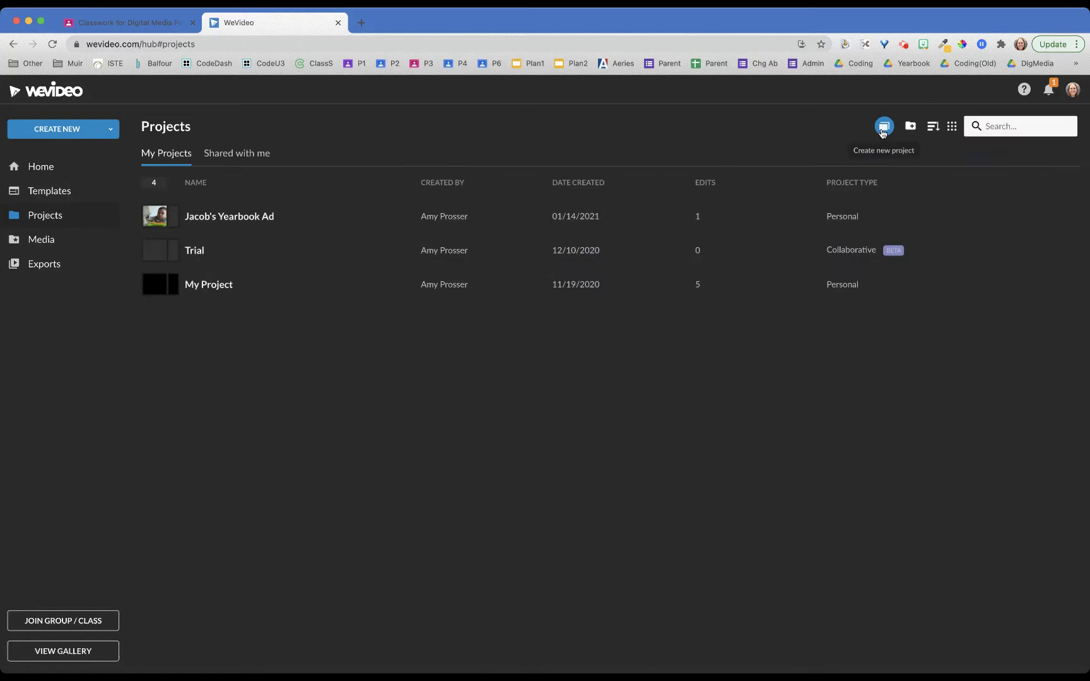
{"action": "left_click", "coordinate": [884, 128]}
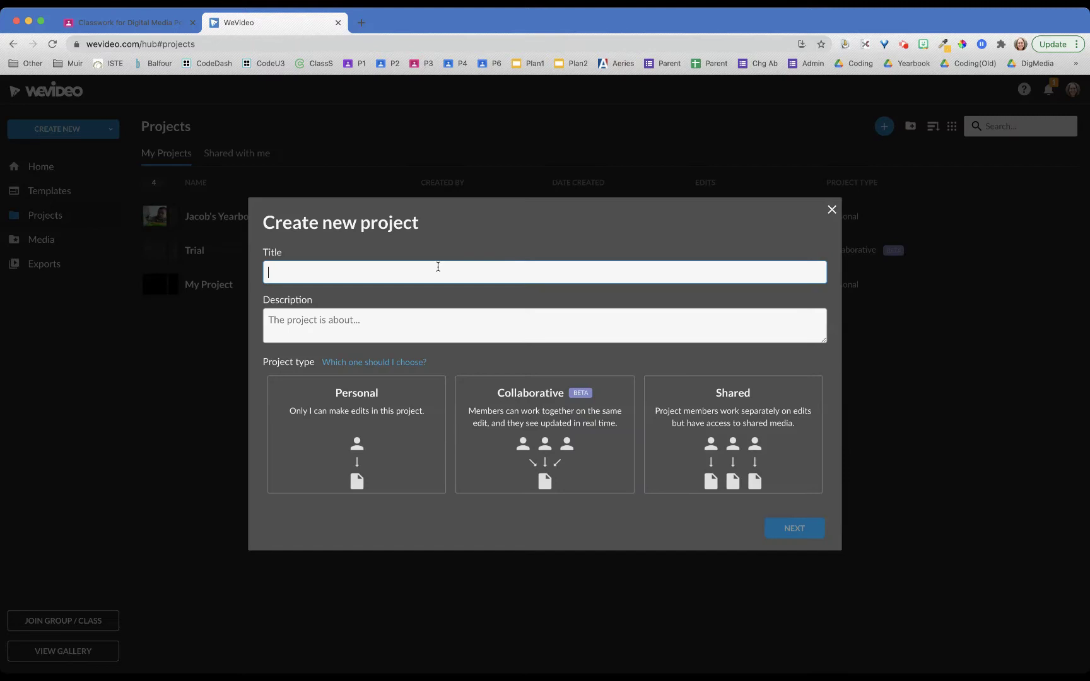
{"action": "type", "text": "Travel Ad"}
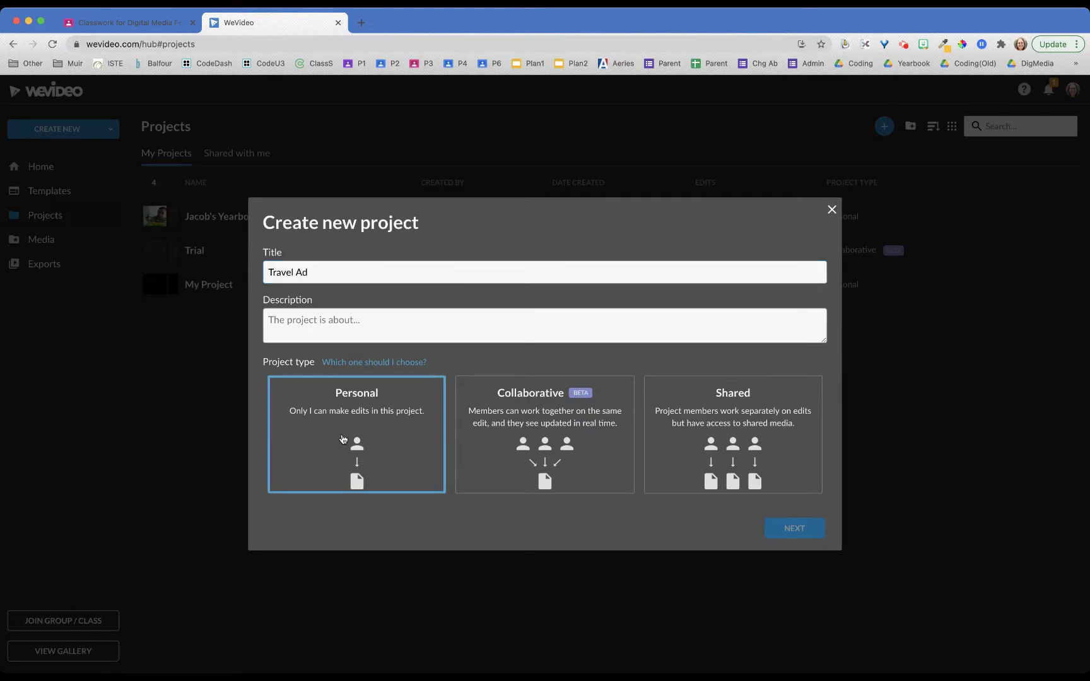
{"action": "left_click", "coordinate": [343, 440]}
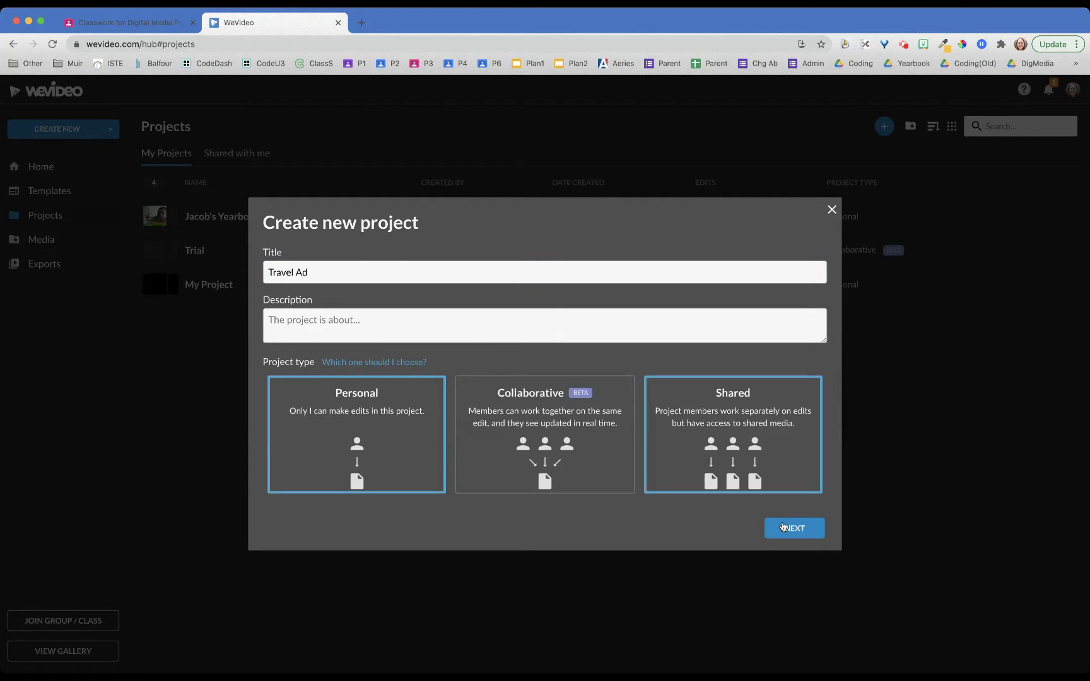
{"action": "left_click", "coordinate": [786, 528]}
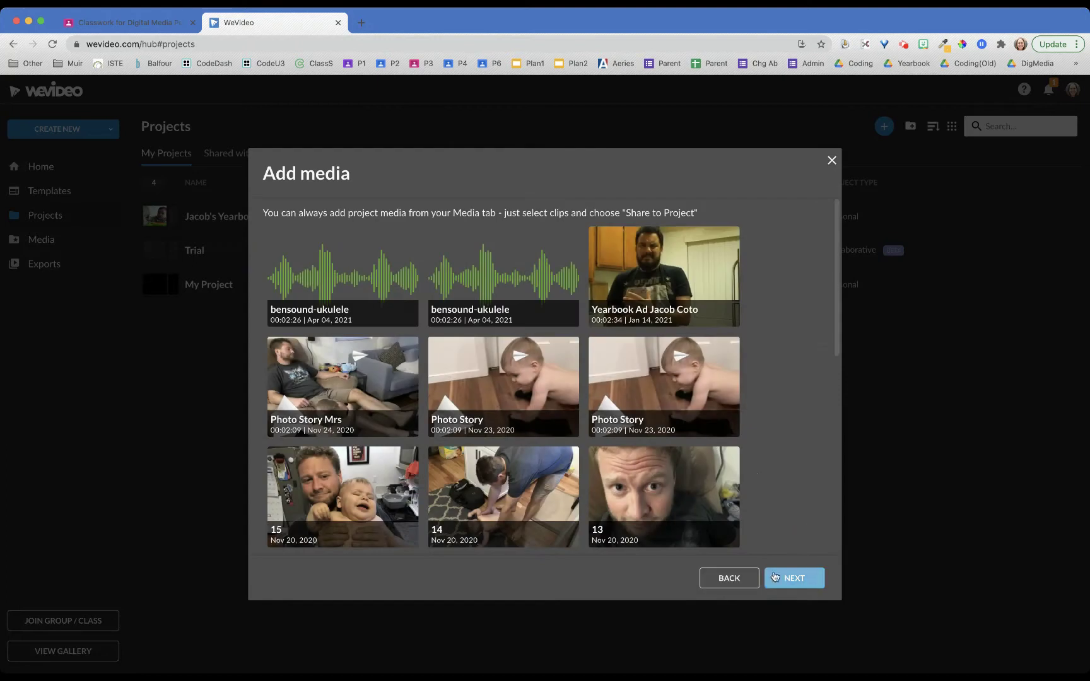
{"action": "left_click", "coordinate": [785, 577]}
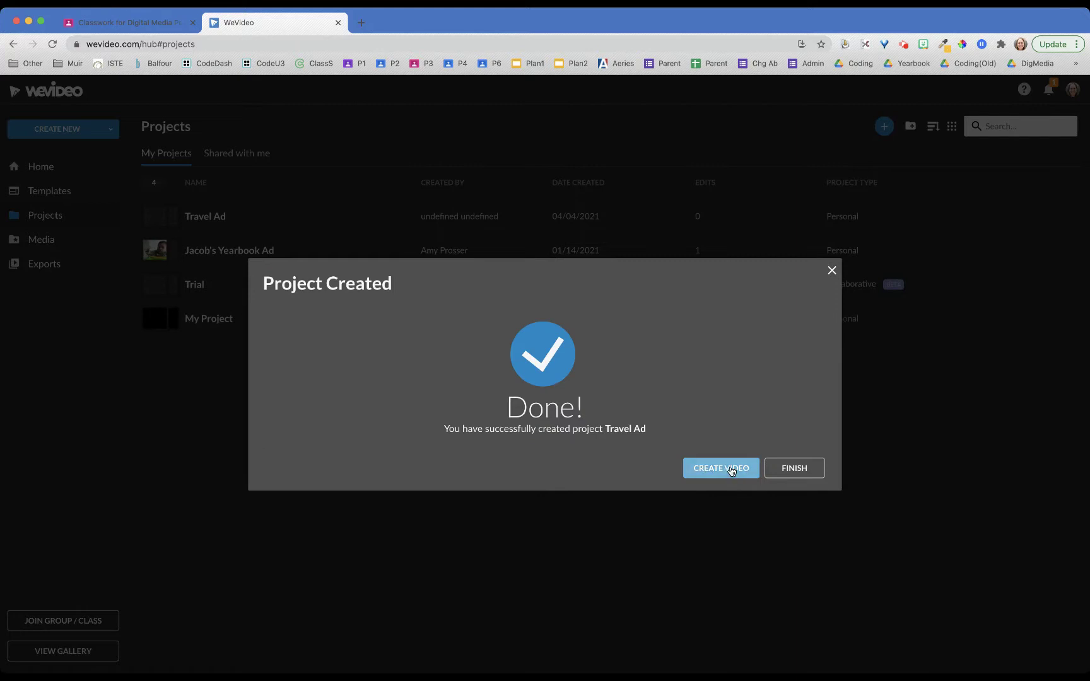
{"action": "left_click", "coordinate": [731, 470]}
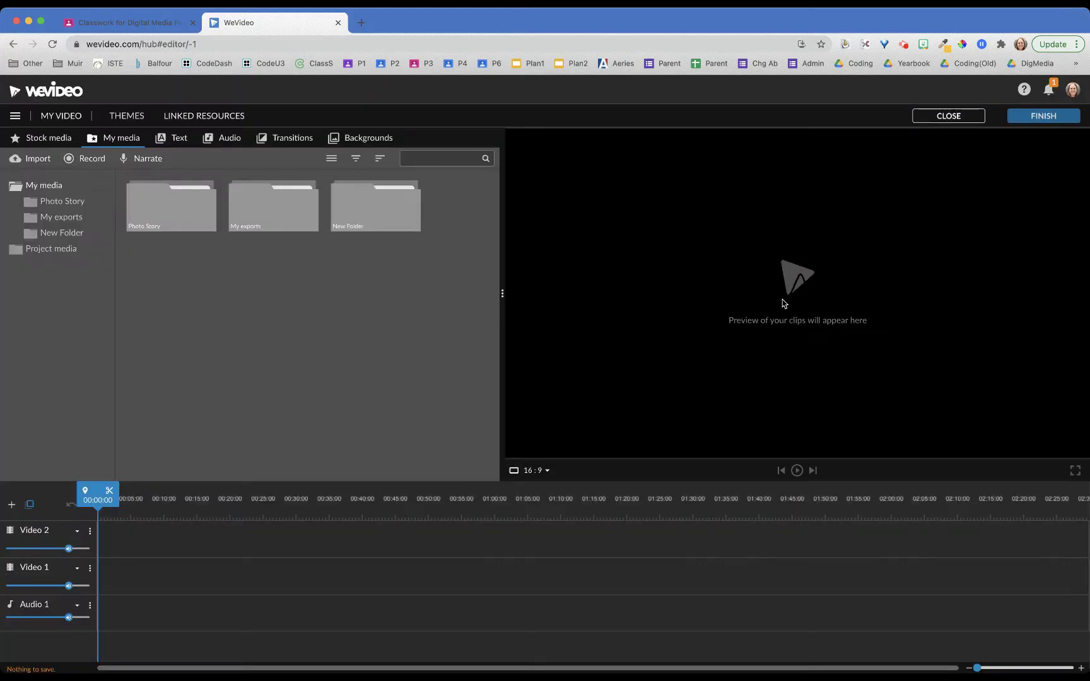
{"action": "left_click", "coordinate": [308, 348]}
- Switch to the Google Classroom assignment and review its first two steps, including the Unsplash and Pixabay photo sources
{"action": "left_click", "coordinate": [122, 25]}
{"action": "triple_click", "coordinate": [157, 340]}
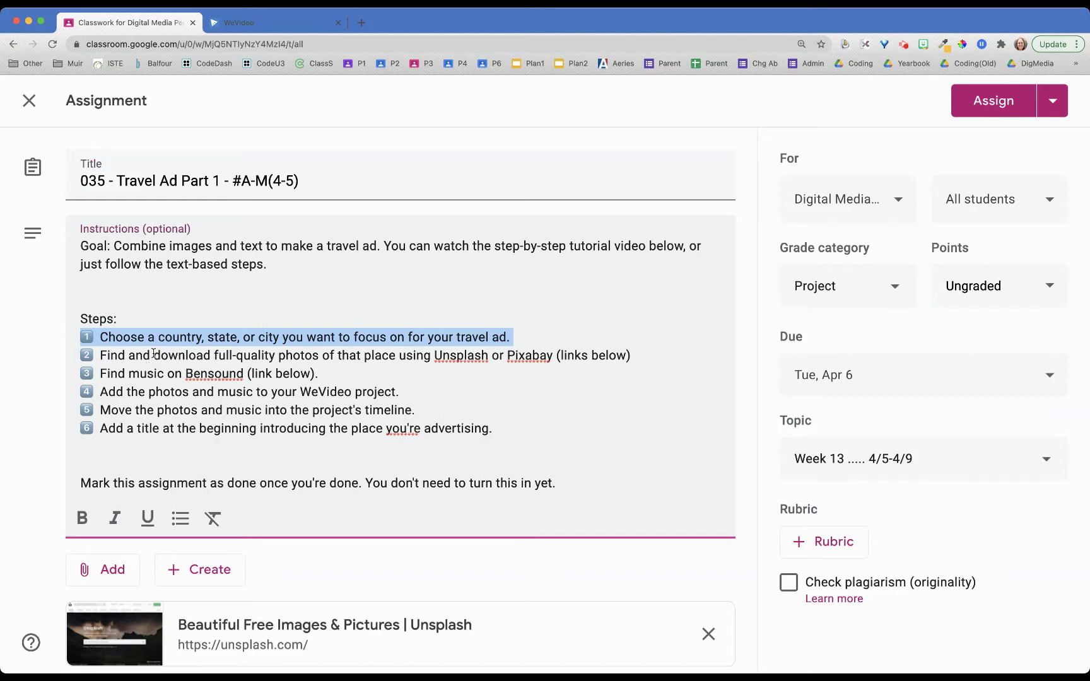
{"action": "triple_click", "coordinate": [152, 355]}
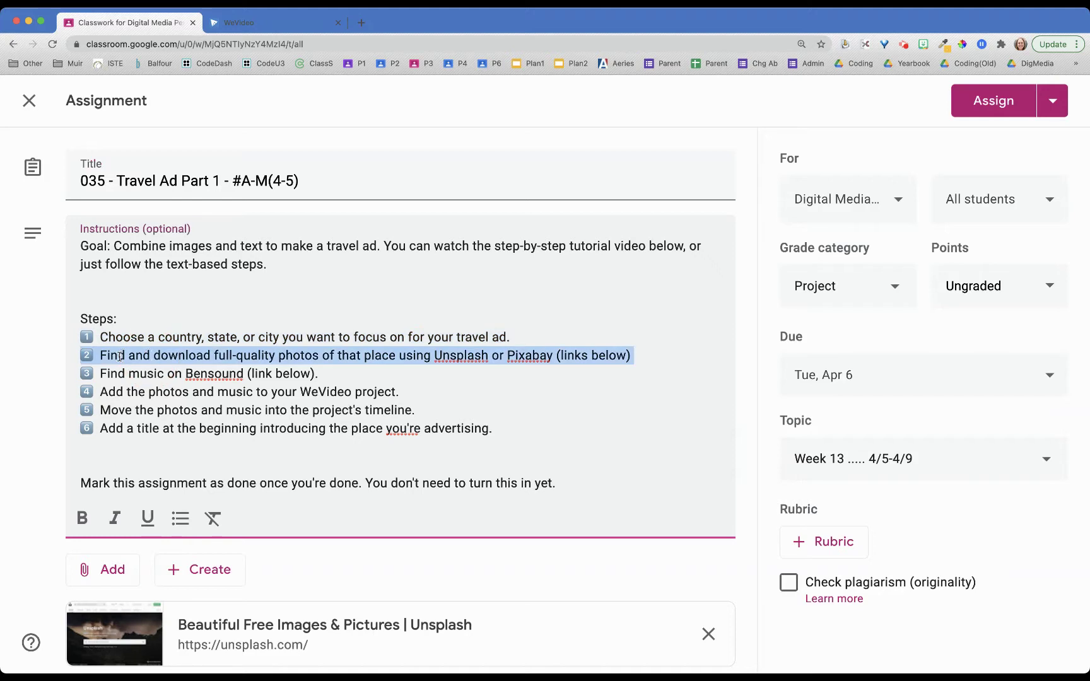
{"action": "scroll", "coordinate": [119, 356], "scroll_direction": "down", "scroll_amount": 3}
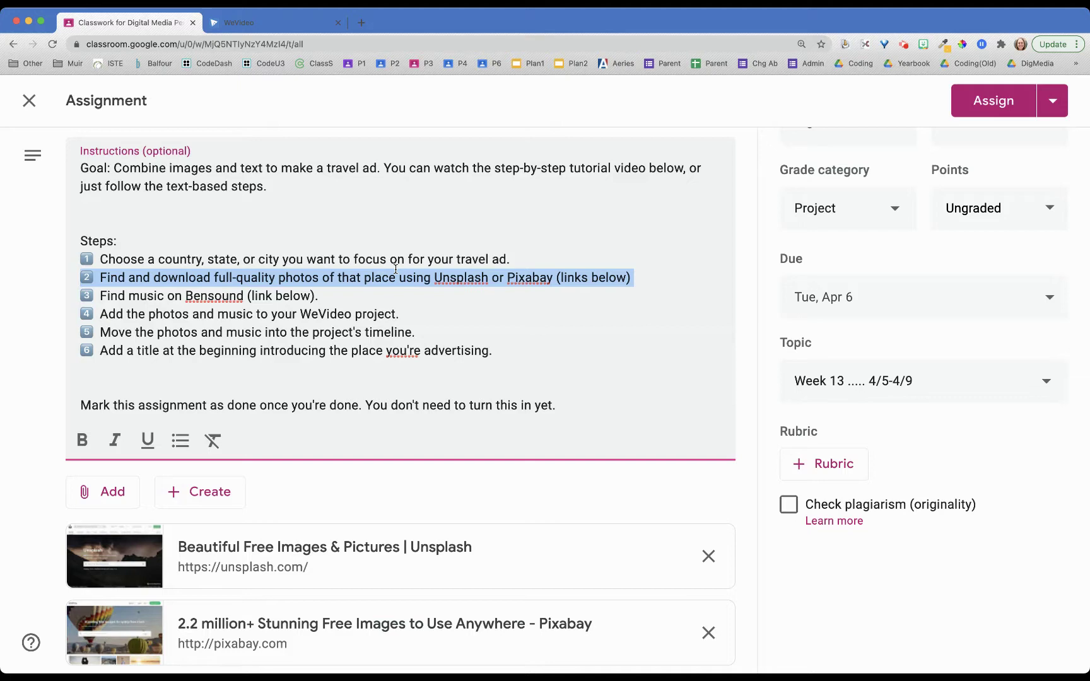
{"action": "double_click", "coordinate": [456, 278]}
{"action": "double_click", "coordinate": [509, 278]}
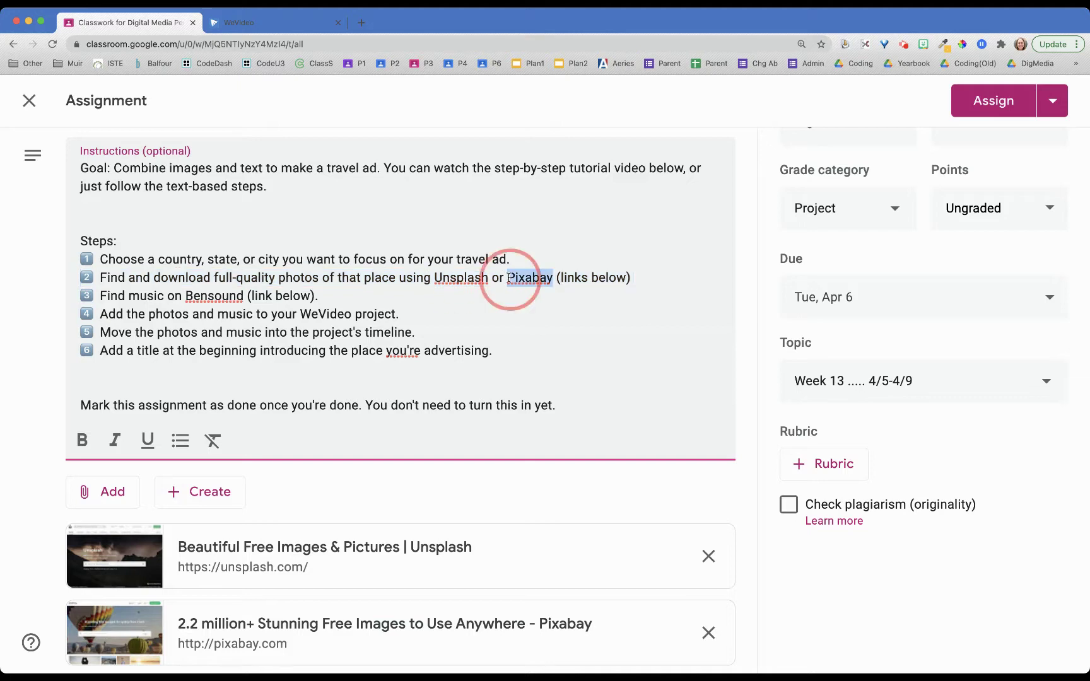
{"action": "double_click", "coordinate": [451, 281]}
{"action": "double_click", "coordinate": [521, 279]}
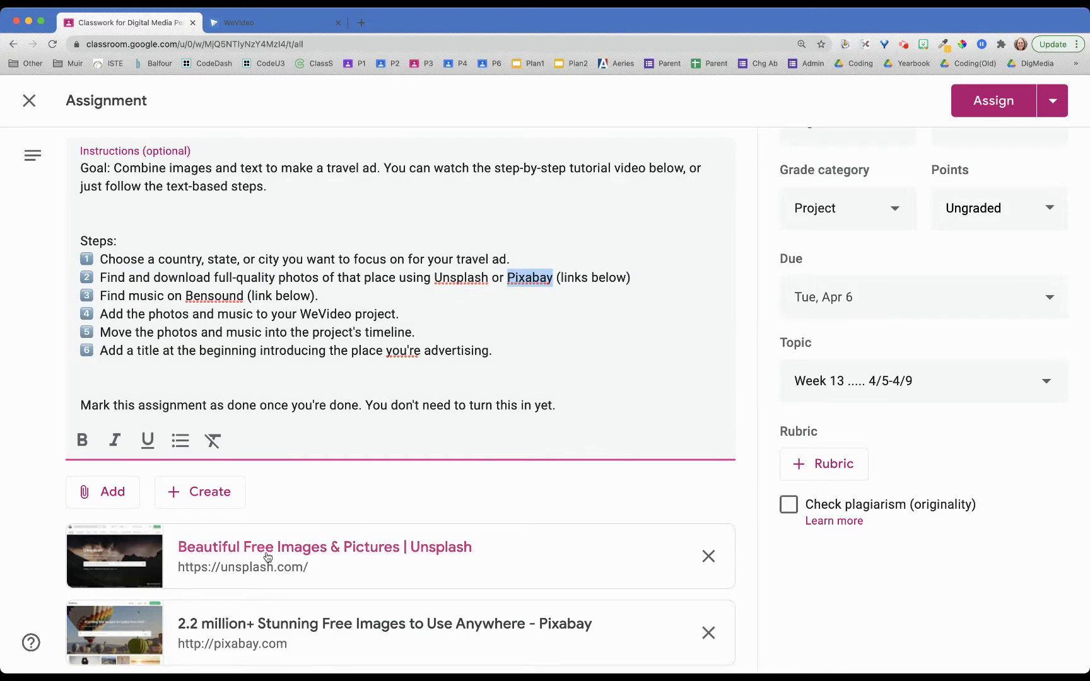
- Open the Pixabay site from the assignment's attached link and search its images for "ireland"
{"action": "left_click", "coordinate": [229, 633]}
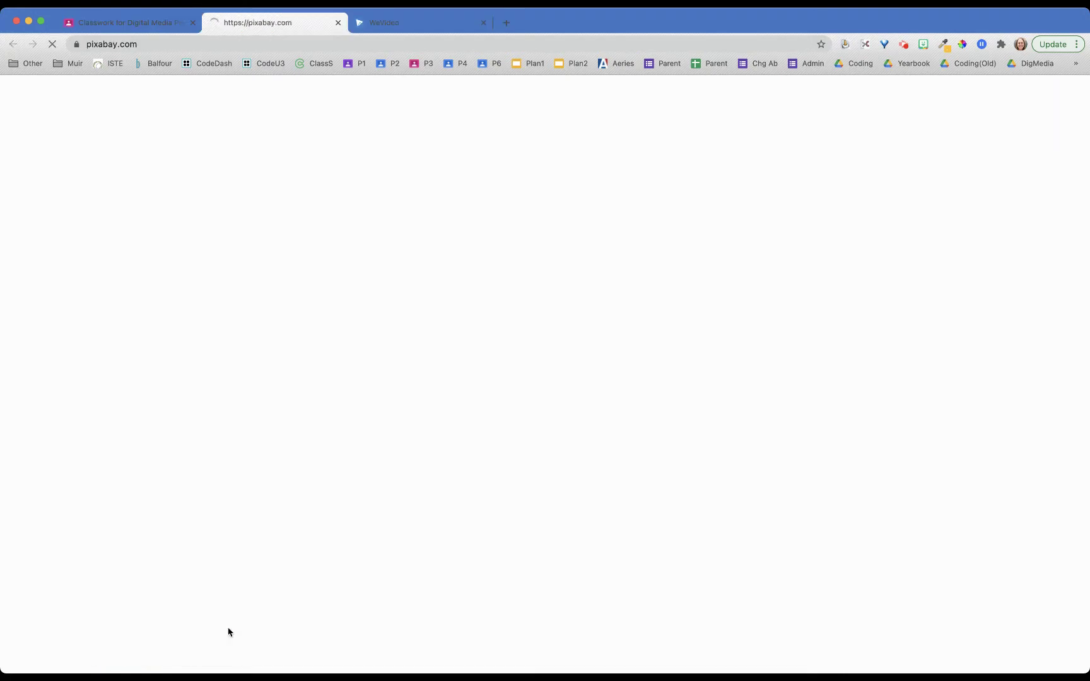
{"action": "left_click", "coordinate": [404, 291]}
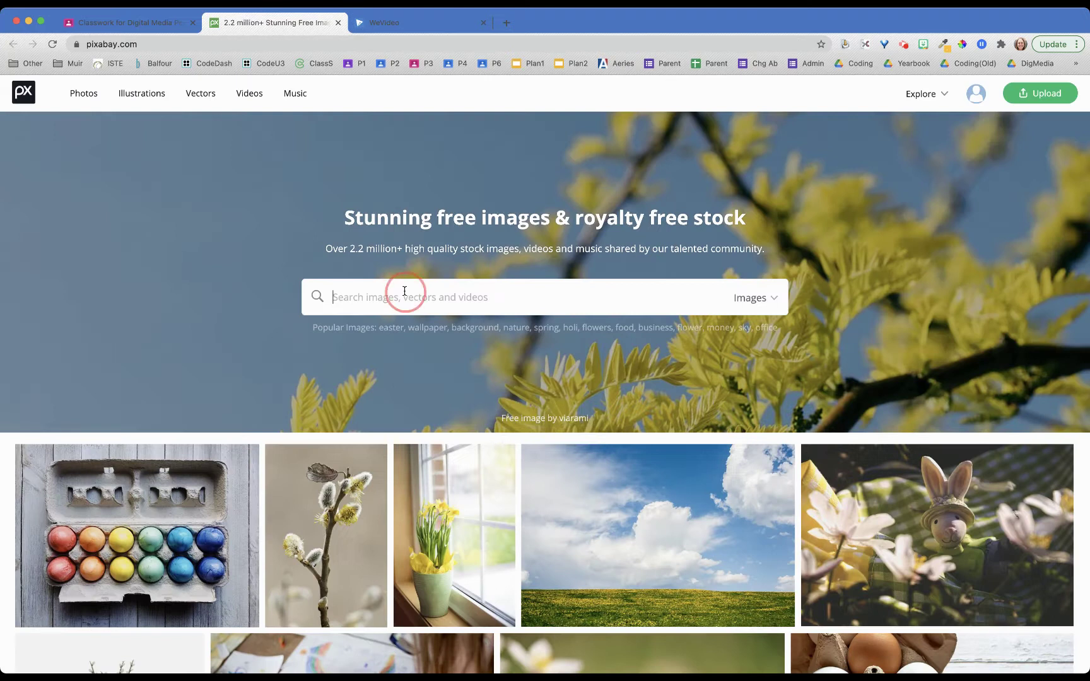
{"action": "type", "text": "ireland"}
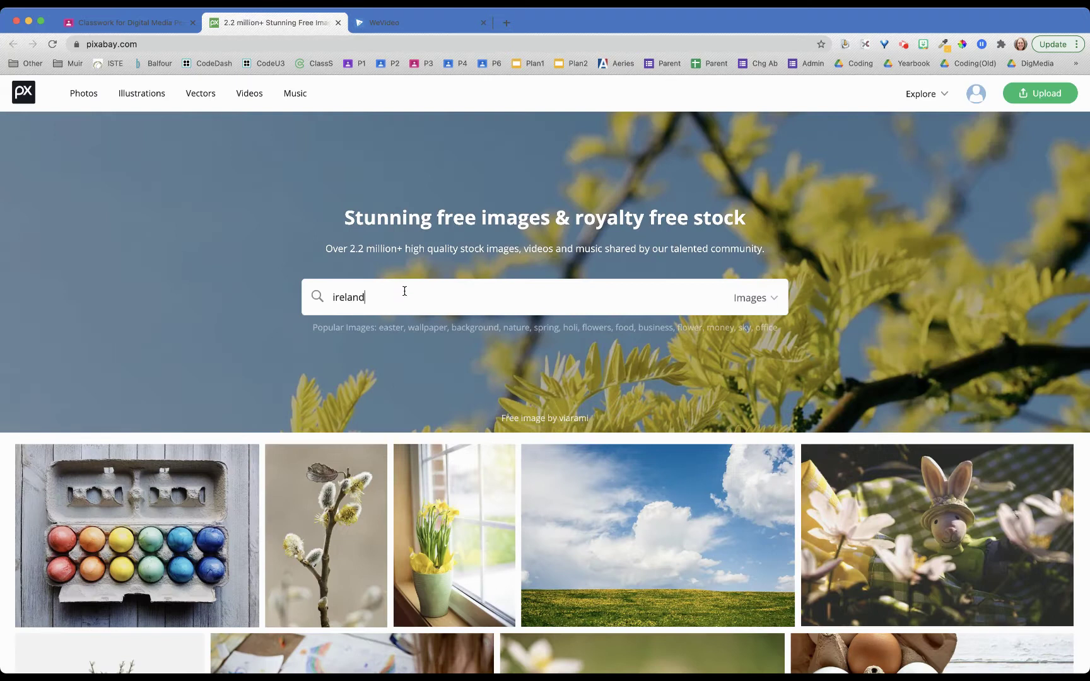
{"action": "key", "text": "Return"}
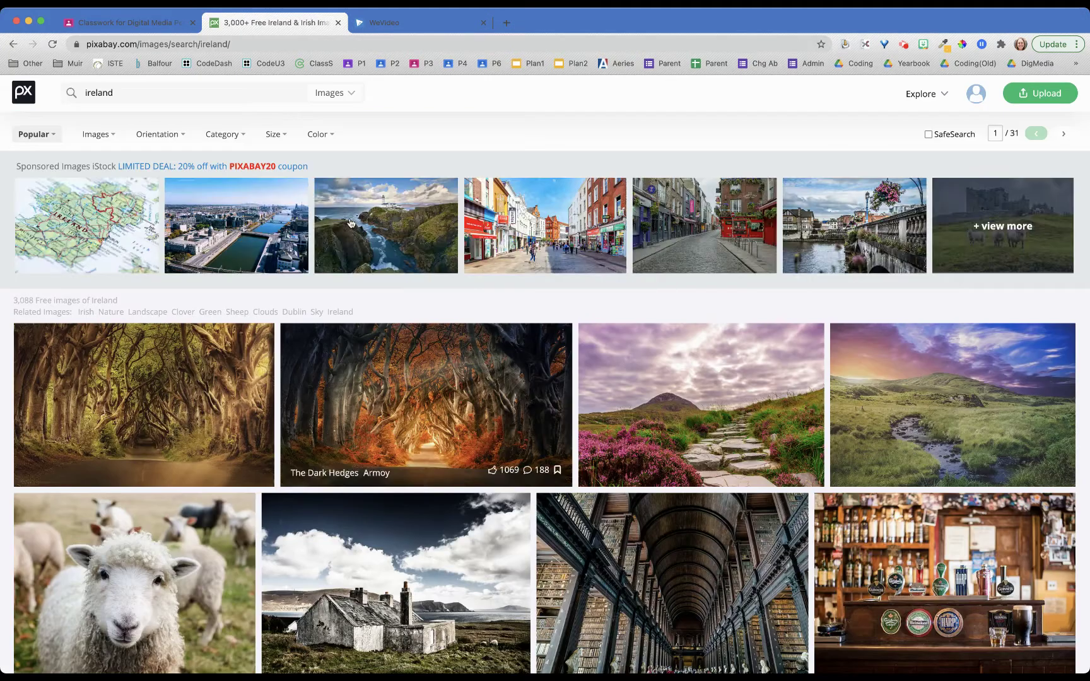
- Look through the ireland results by media type, viewing illustrations, photos and videos in turn
{"action": "left_click", "coordinate": [346, 100]}
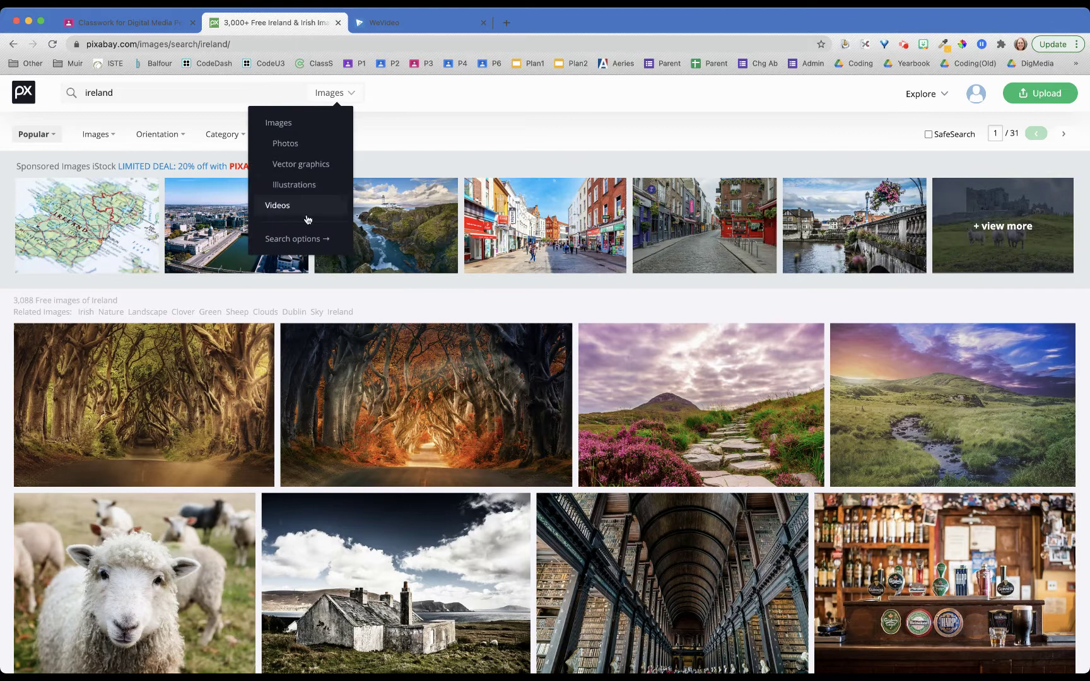
{"action": "left_click", "coordinate": [294, 184]}
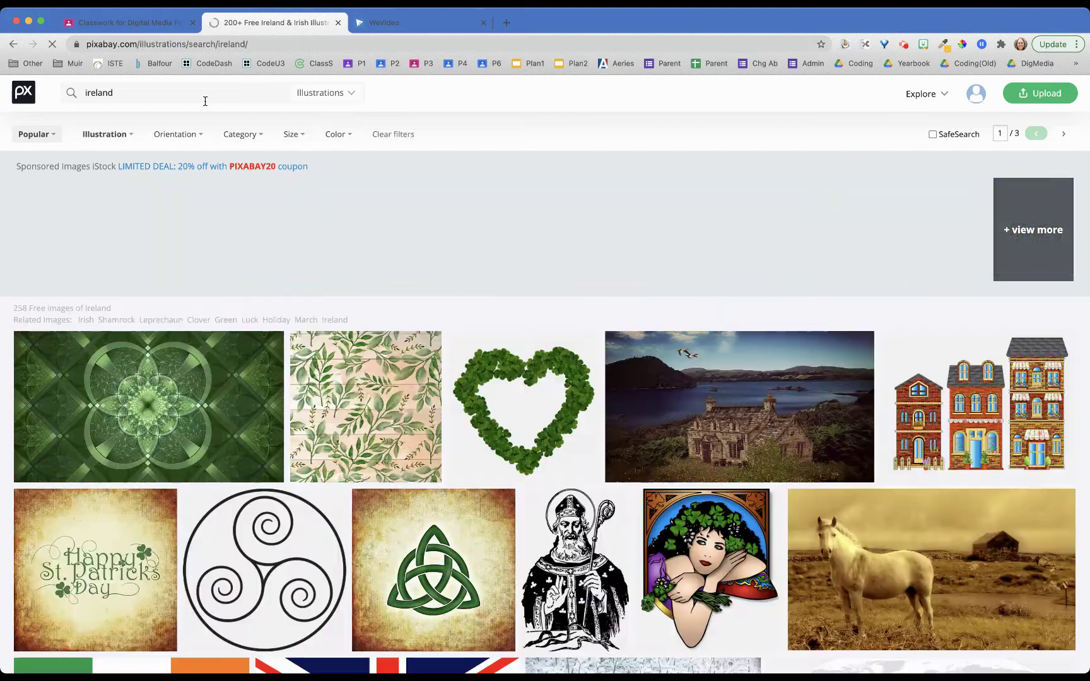
{"action": "scroll", "coordinate": [301, 379], "scroll_direction": "down", "scroll_amount": 3}
{"action": "scroll", "coordinate": [301, 380], "scroll_direction": "up", "scroll_amount": 3}
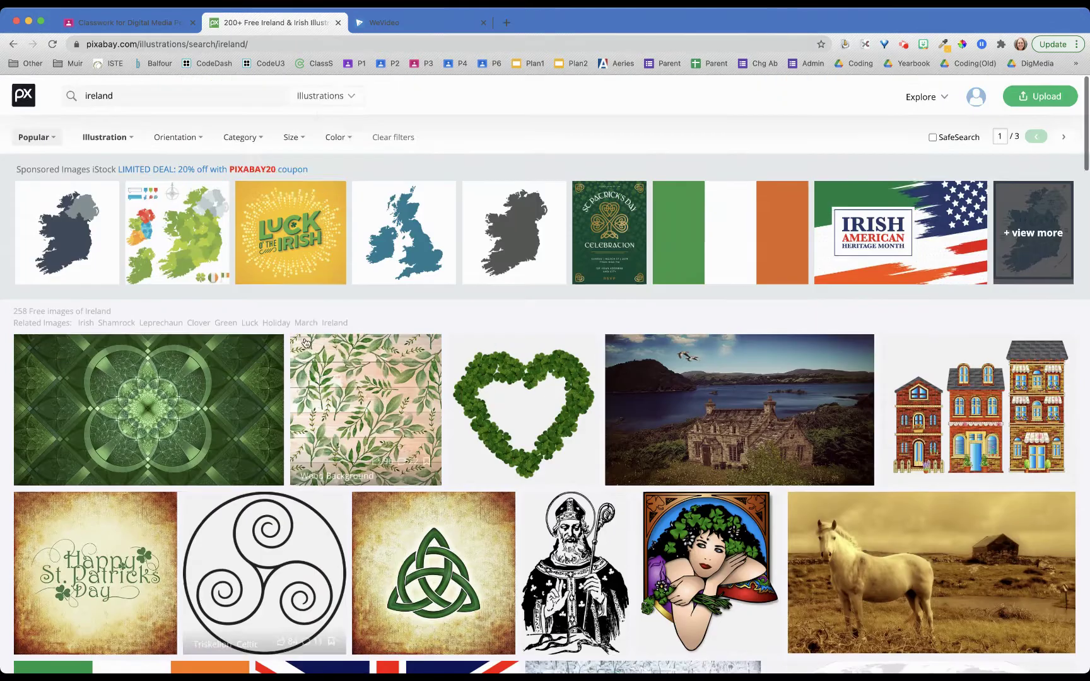
{"action": "left_click", "coordinate": [337, 95]}
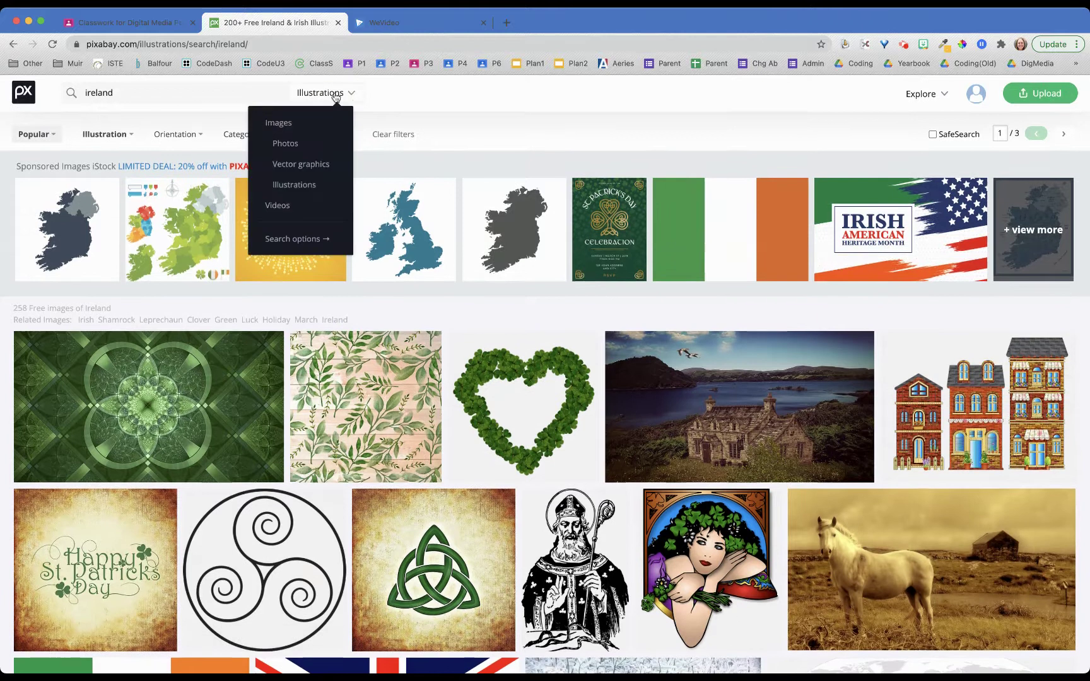
{"action": "left_click", "coordinate": [285, 144]}
{"action": "left_click", "coordinate": [338, 95]}
{"action": "left_click", "coordinate": [298, 204]}
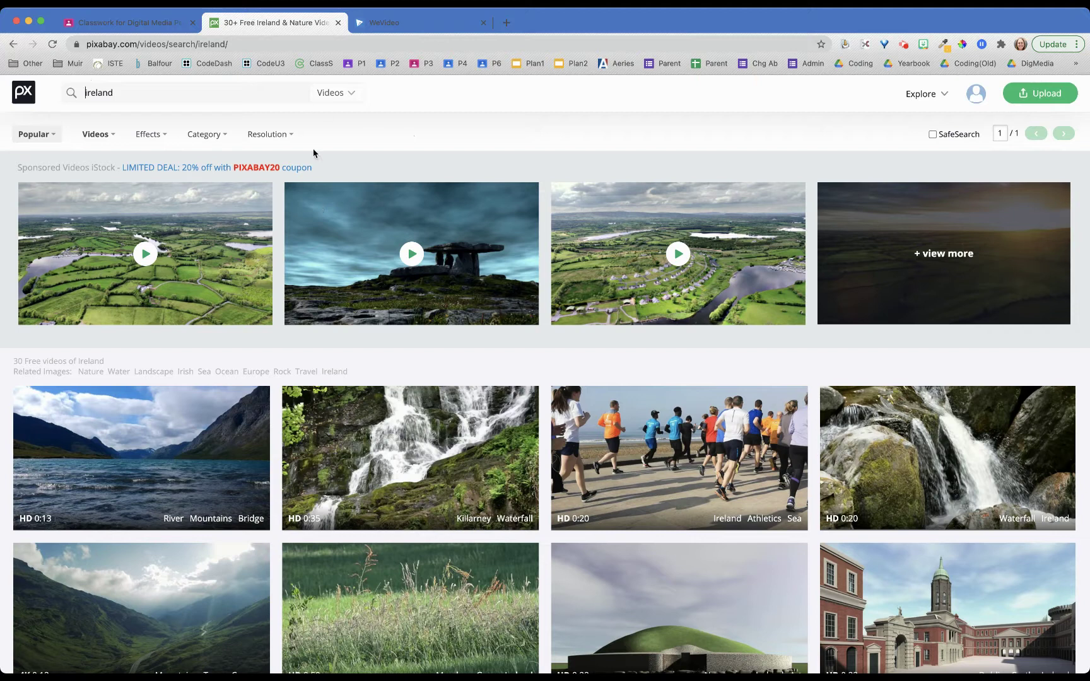
- Restrict the ireland search results to photos and skim through them
{"action": "left_click", "coordinate": [338, 93]}
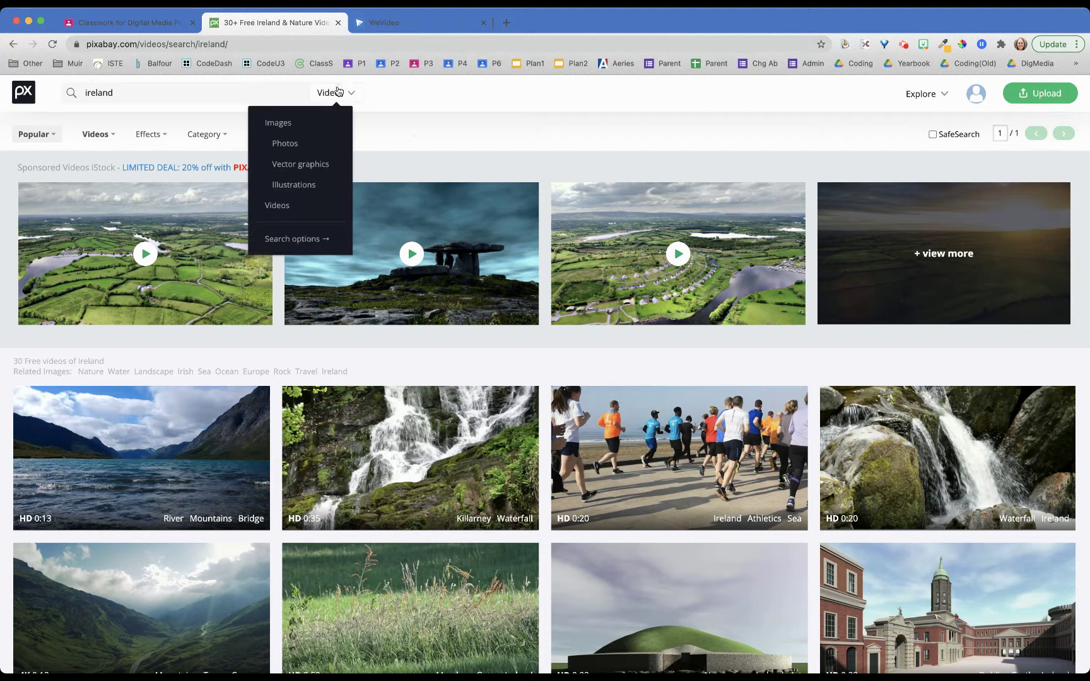
{"action": "left_click", "coordinate": [317, 144]}
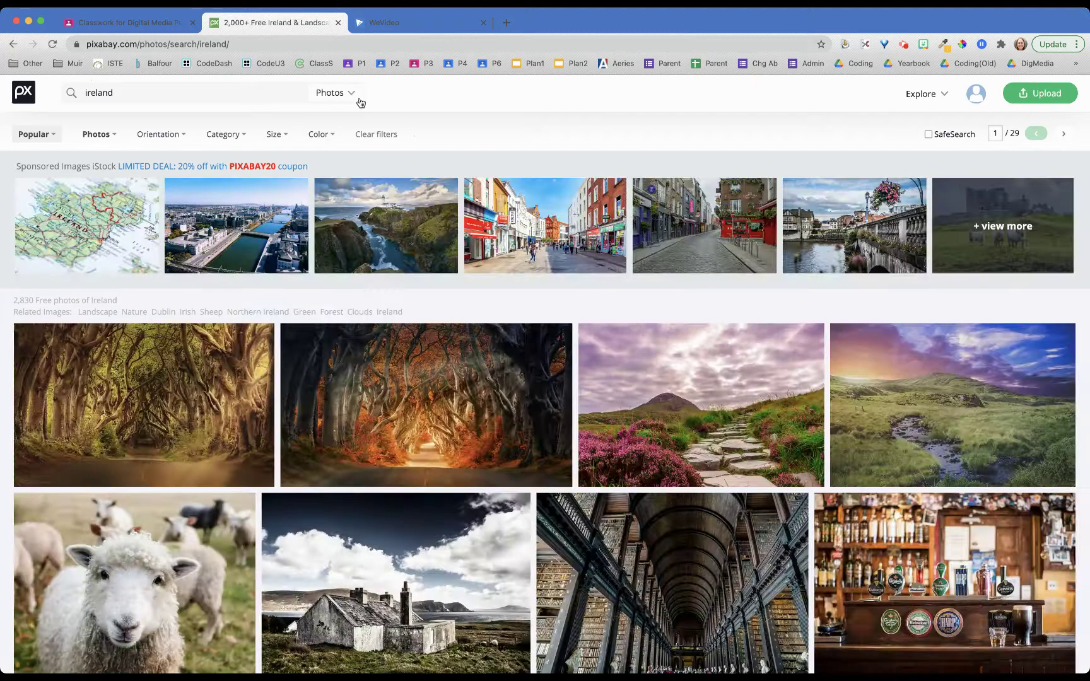
{"action": "scroll", "coordinate": [282, 411], "scroll_direction": "down", "scroll_amount": 5}
{"action": "scroll", "coordinate": [282, 412], "scroll_direction": "up", "scroll_amount": 5}
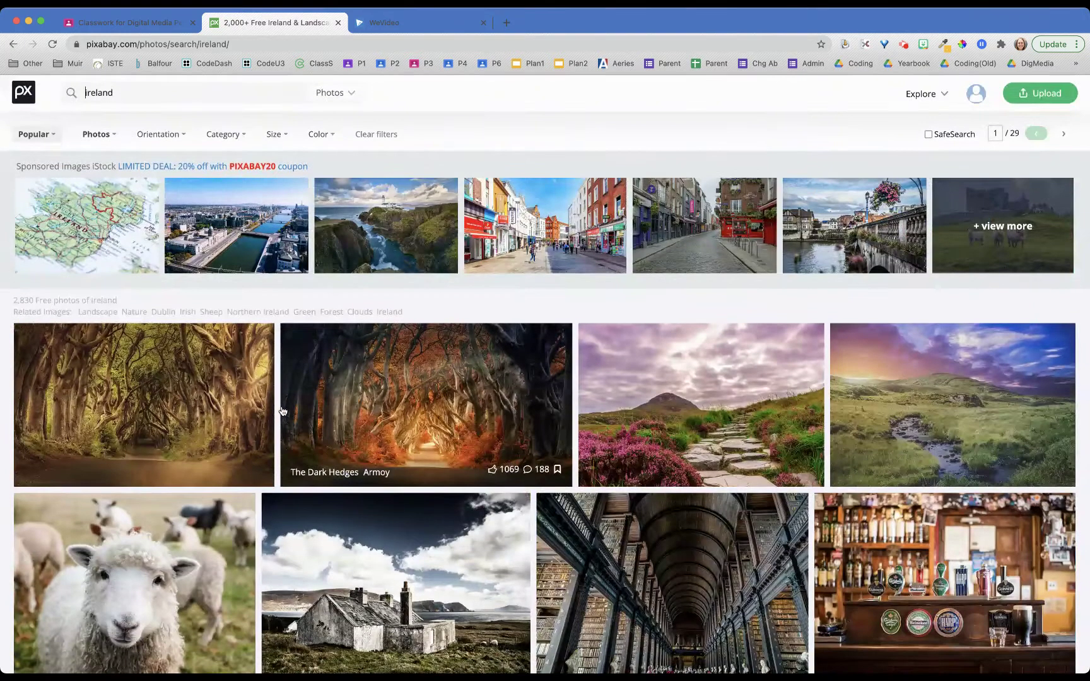
- Find the Connemara photo with stone steps beside a rocky slope and open it in a separate browser tab
{"action": "scroll", "coordinate": [283, 412], "scroll_direction": "down", "scroll_amount": 4}
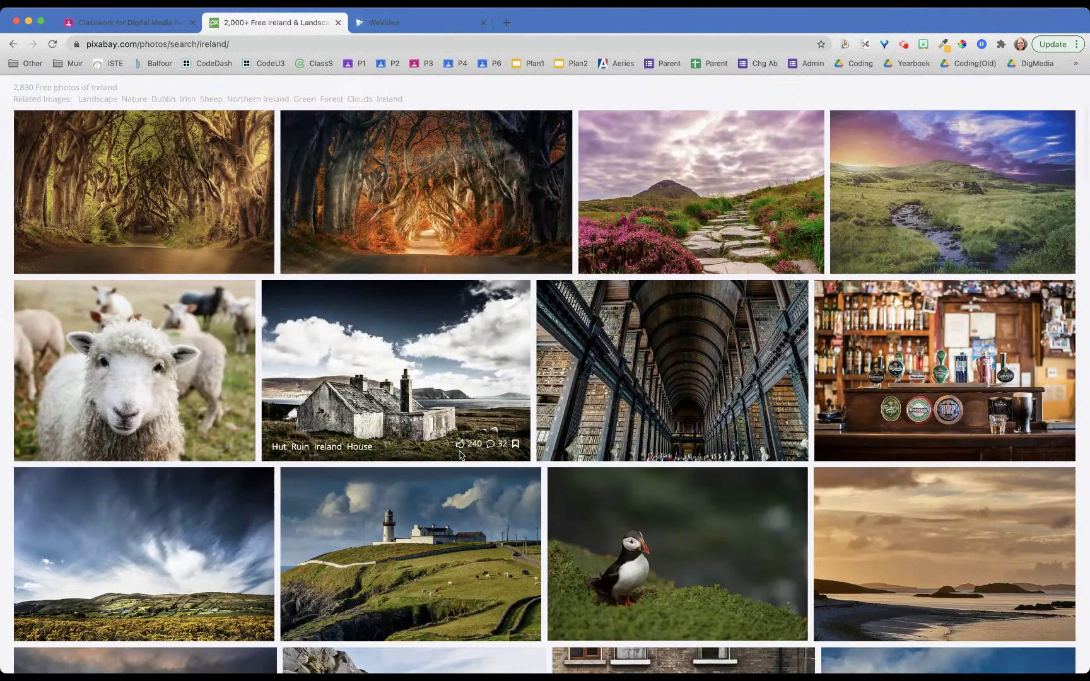
{"action": "scroll", "coordinate": [461, 456], "scroll_direction": "down", "scroll_amount": 2}
{"action": "scroll", "coordinate": [461, 457], "scroll_direction": "down", "scroll_amount": 1}
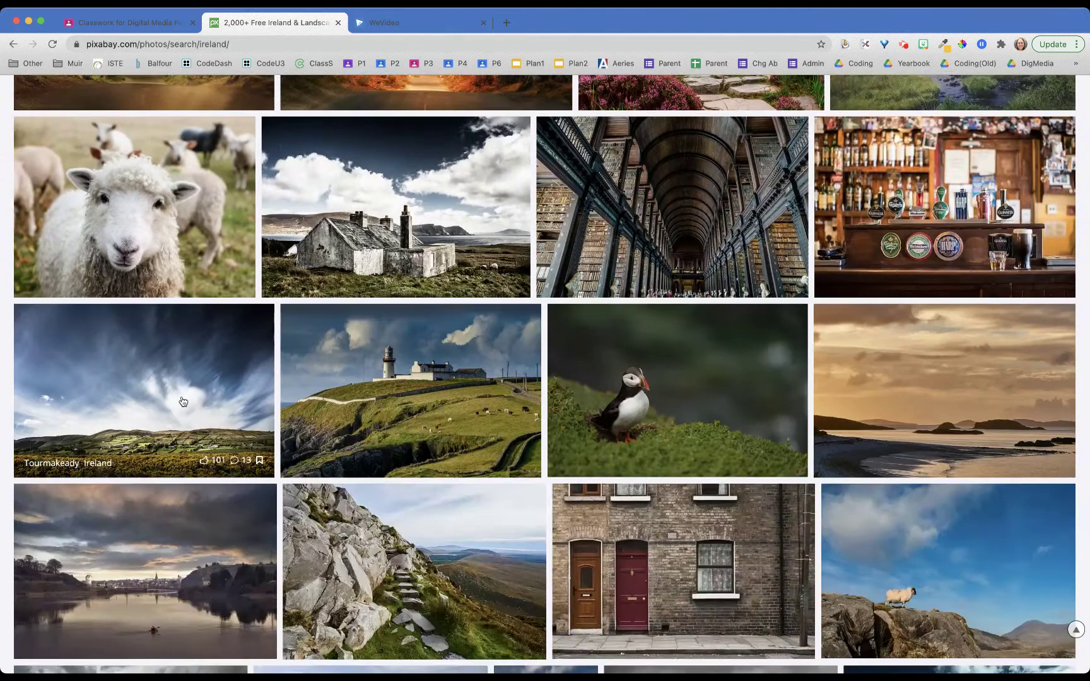
{"action": "scroll", "coordinate": [435, 430], "scroll_direction": "down", "scroll_amount": 5}
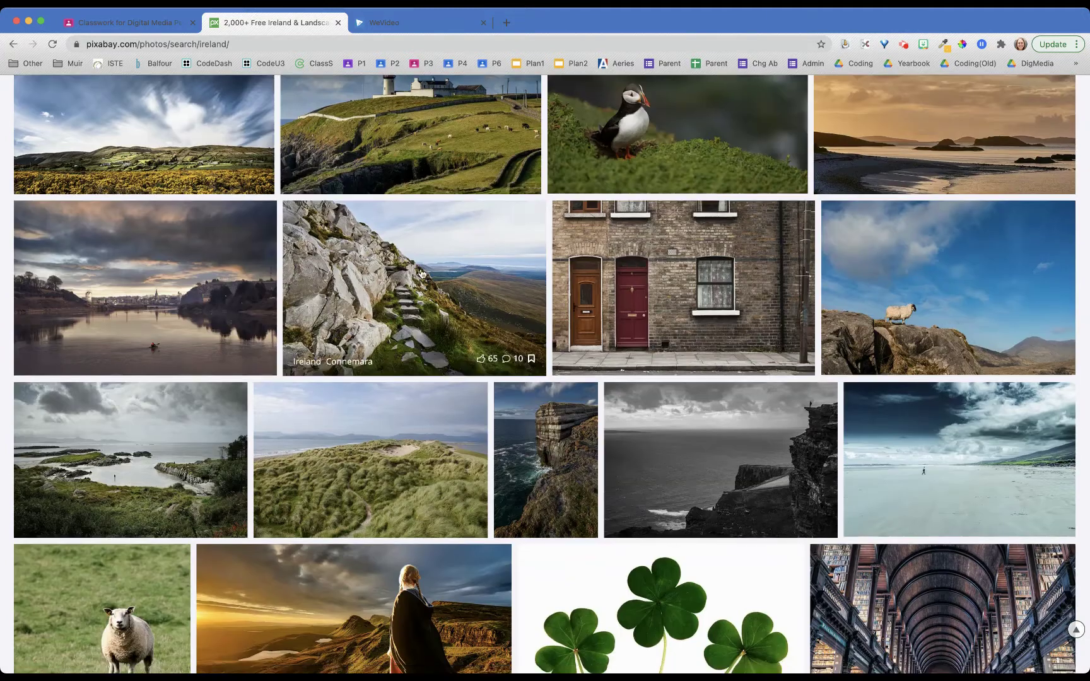
{"action": "left_click", "coordinate": [411, 274], "text": "super"}
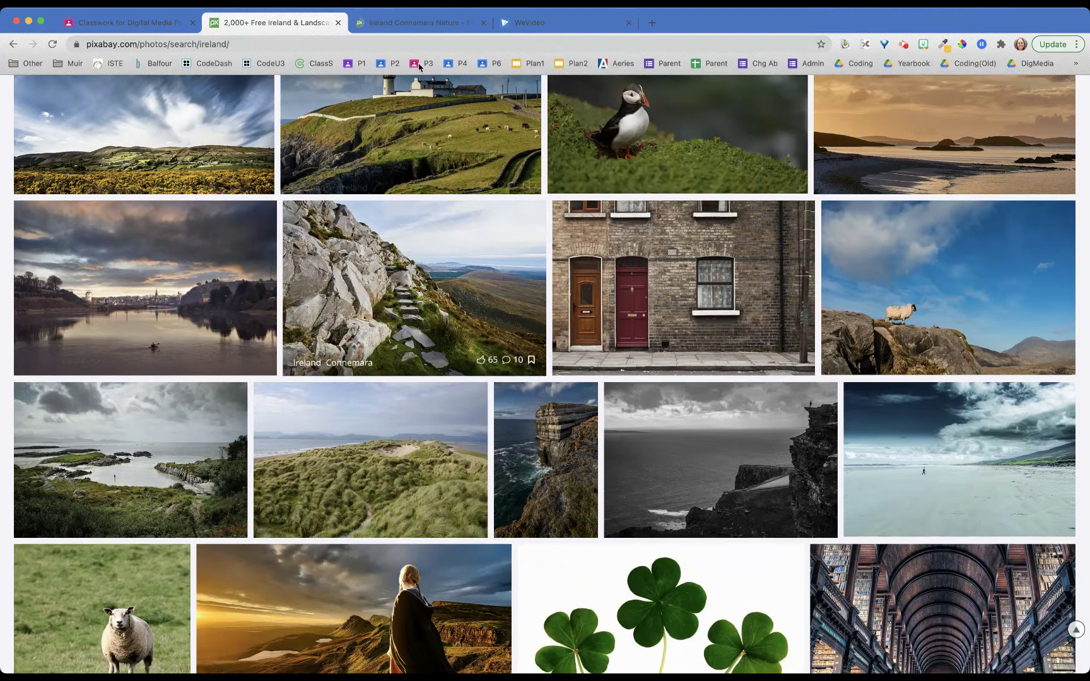
- Open the Klee Shamrocks Luck clover photo and the Thatched Roof Ireland cottage photo in separate browser tabs
{"action": "scroll", "coordinate": [308, 383], "scroll_direction": "down", "scroll_amount": 3}
{"action": "scroll", "coordinate": [308, 384], "scroll_direction": "down", "scroll_amount": 1}
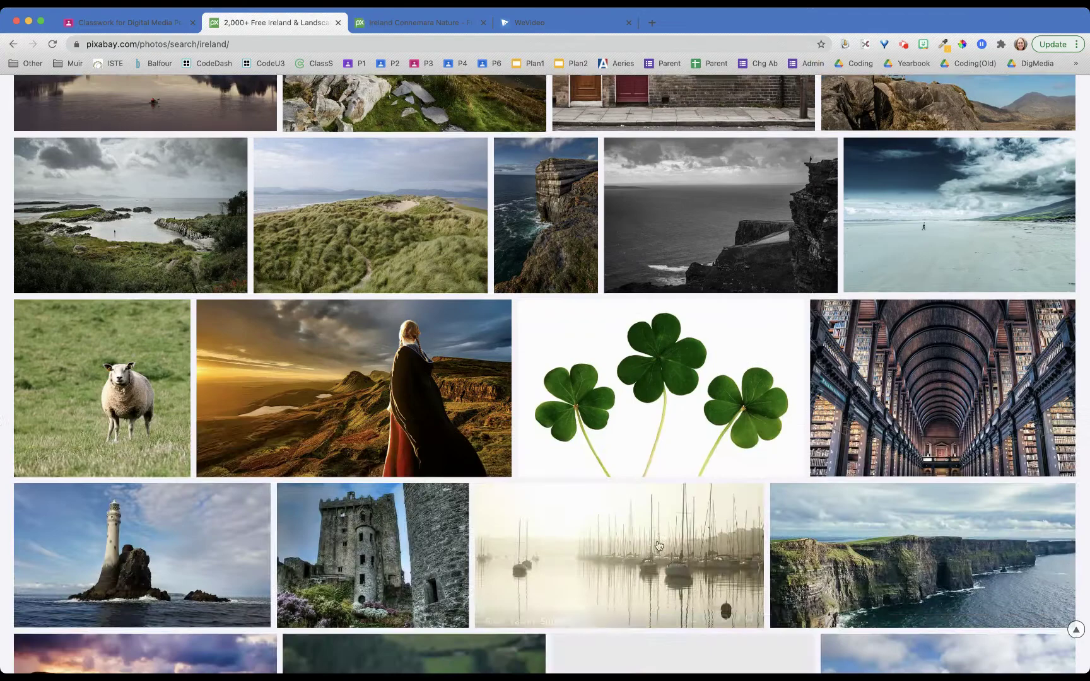
{"action": "scroll", "coordinate": [664, 545], "scroll_direction": "down", "scroll_amount": 10}
{"action": "scroll", "coordinate": [663, 545], "scroll_direction": "down", "scroll_amount": 6}
{"action": "scroll", "coordinate": [663, 545], "scroll_direction": "up", "scroll_amount": 3}
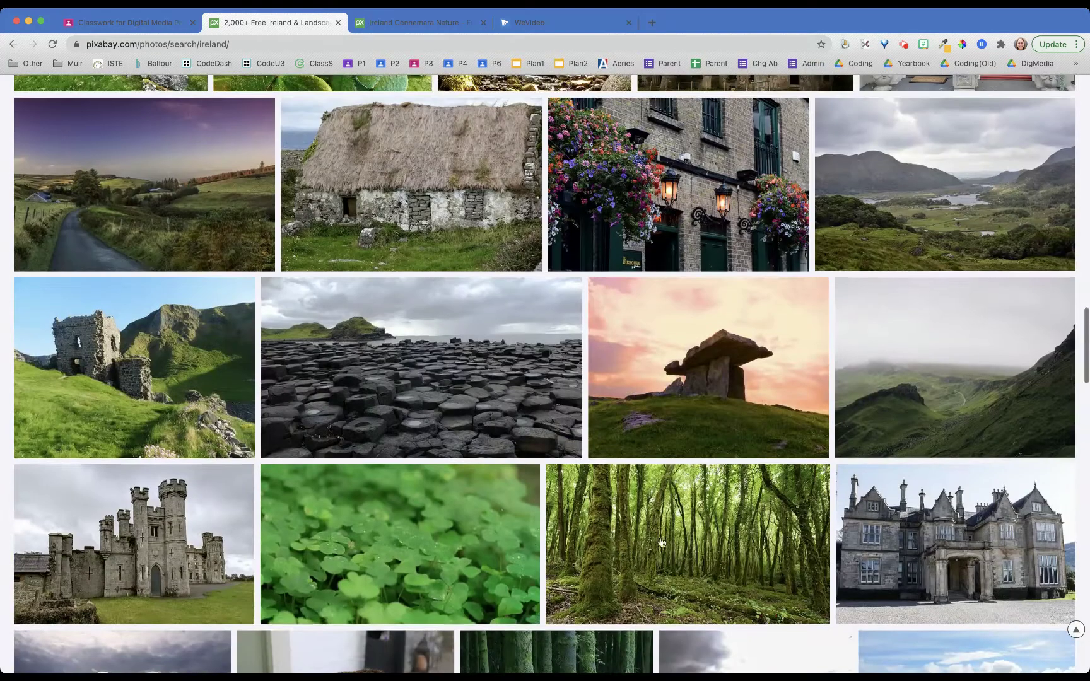
{"action": "left_click", "coordinate": [503, 512], "text": "super"}
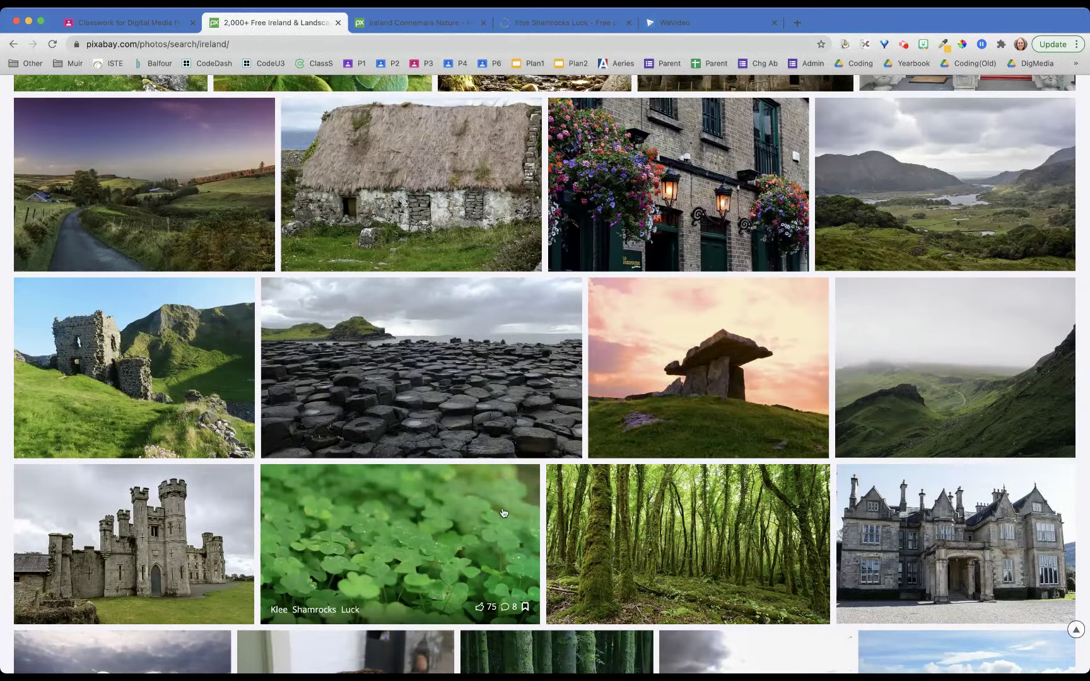
{"action": "scroll", "coordinate": [503, 512], "scroll_direction": "up", "scroll_amount": 3}
{"action": "left_click", "coordinate": [469, 406], "text": "super"}
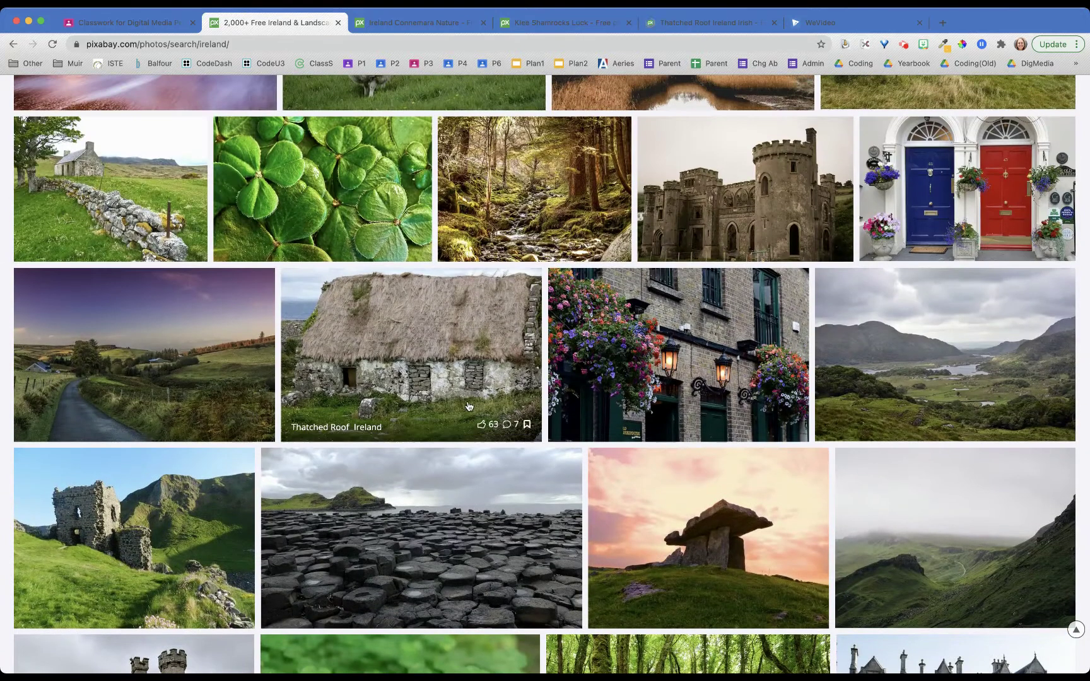
- Close the ireland search results and download the Connemara photo as a 6000×4000 JPG, closing its page when done
{"action": "left_click", "coordinate": [433, 24]}
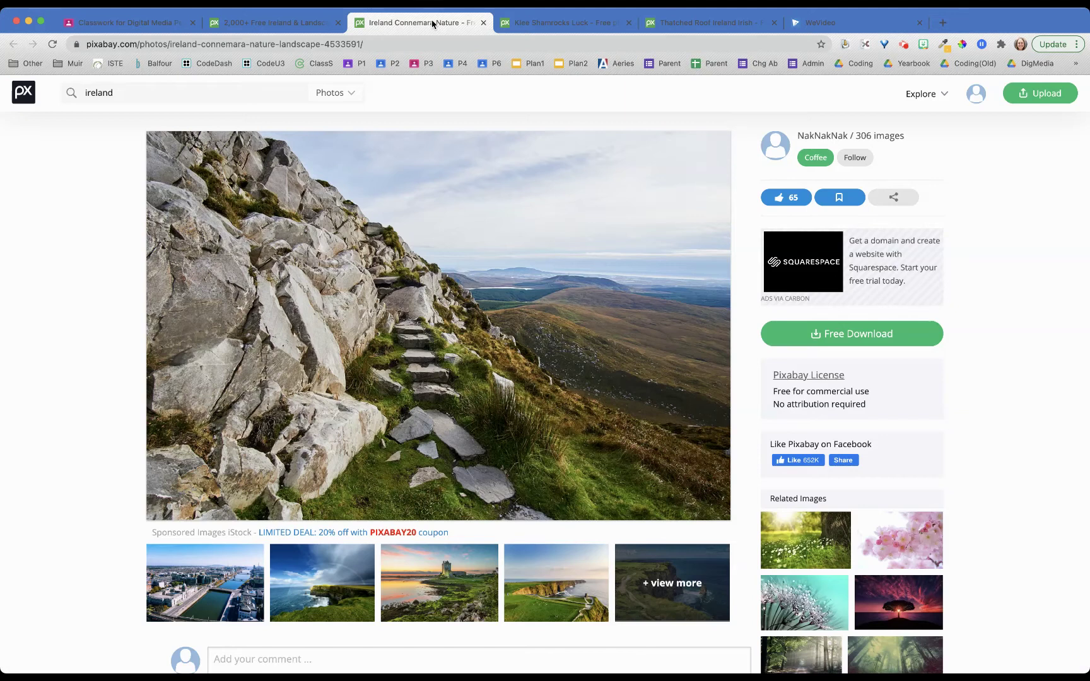
{"action": "left_click", "coordinate": [338, 23]}
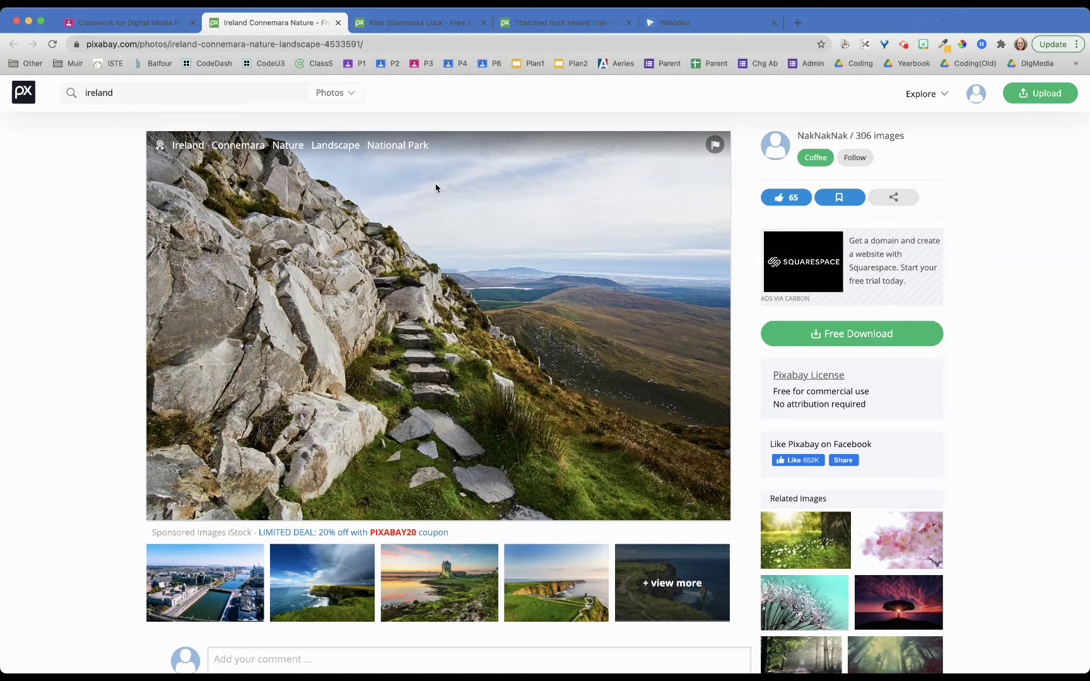
{"action": "left_click", "coordinate": [834, 334]}
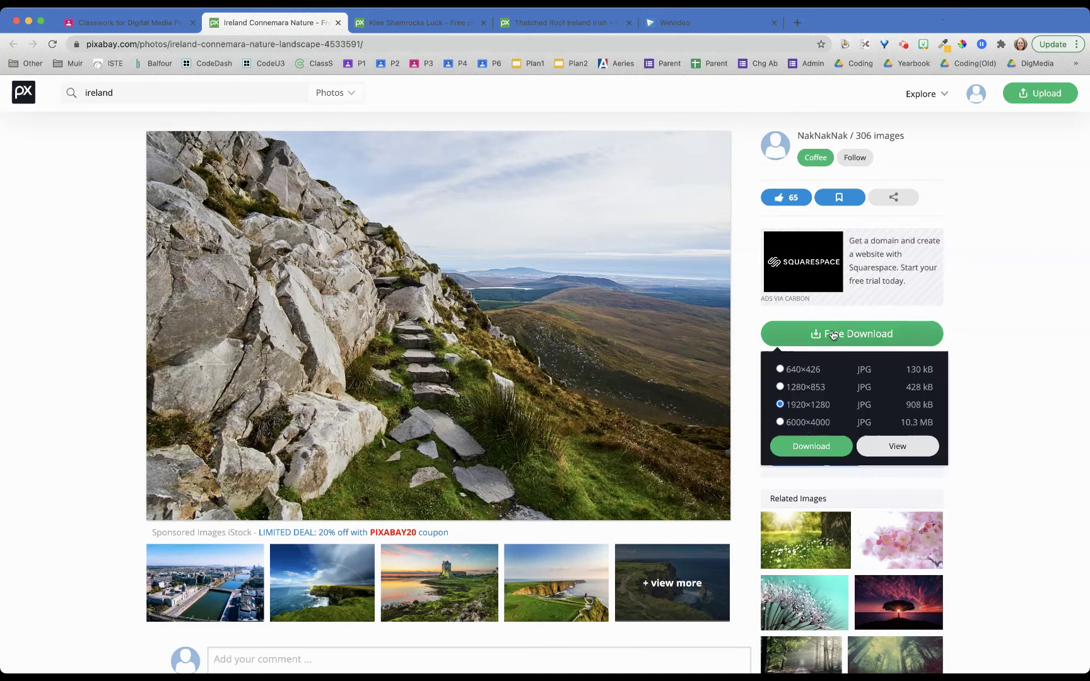
{"action": "left_click", "coordinate": [780, 423]}
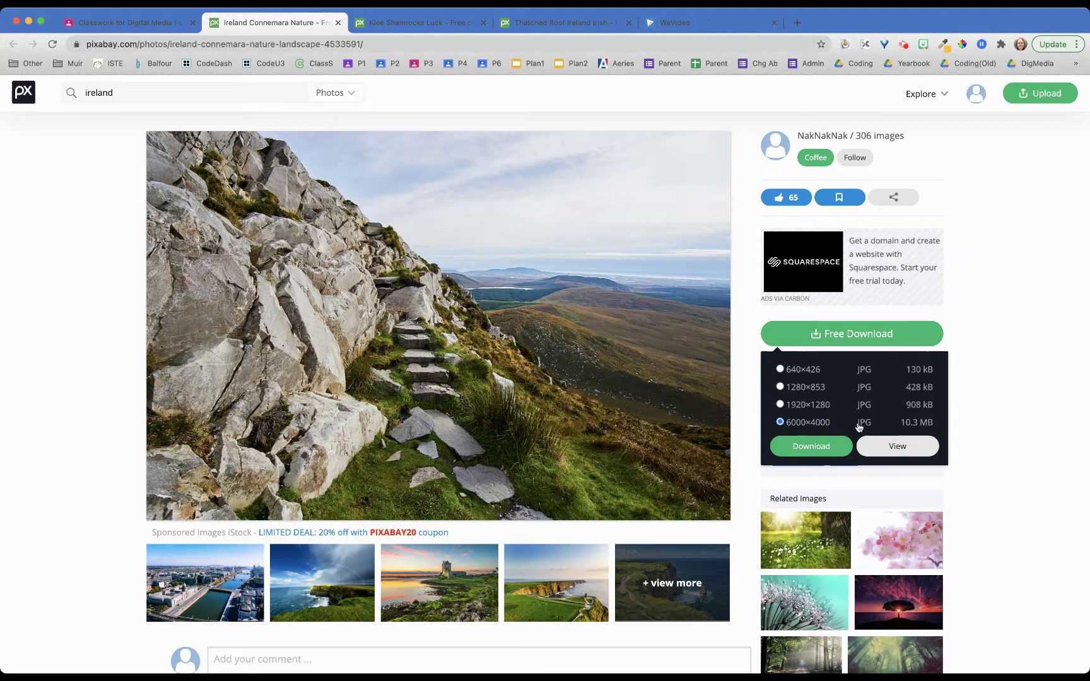
{"action": "left_click", "coordinate": [813, 445]}
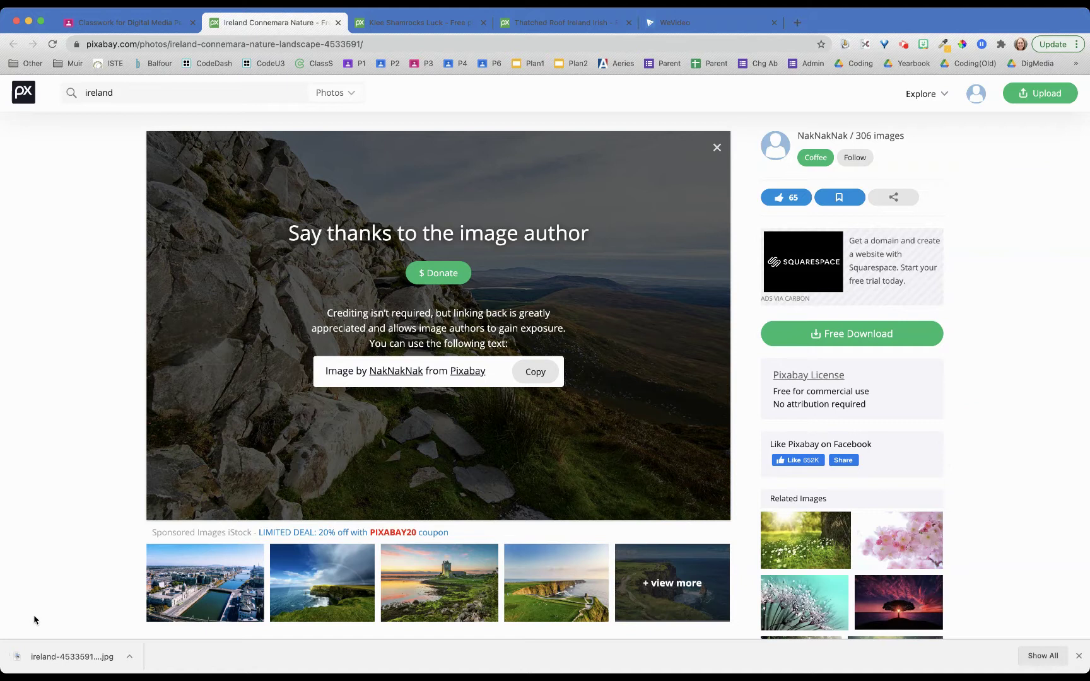
{"action": "left_click", "coordinate": [338, 22]}
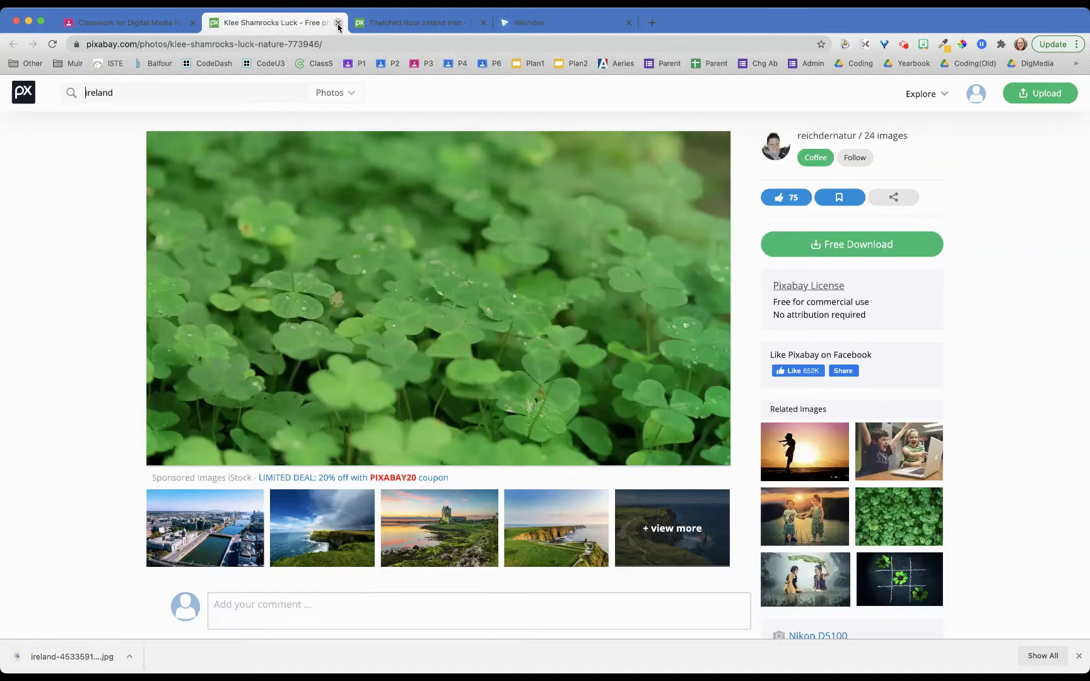
- Download the Klee Shamrocks Luck clover photo as a 4581×2626 JPG and close its page
{"action": "left_click", "coordinate": [813, 246]}
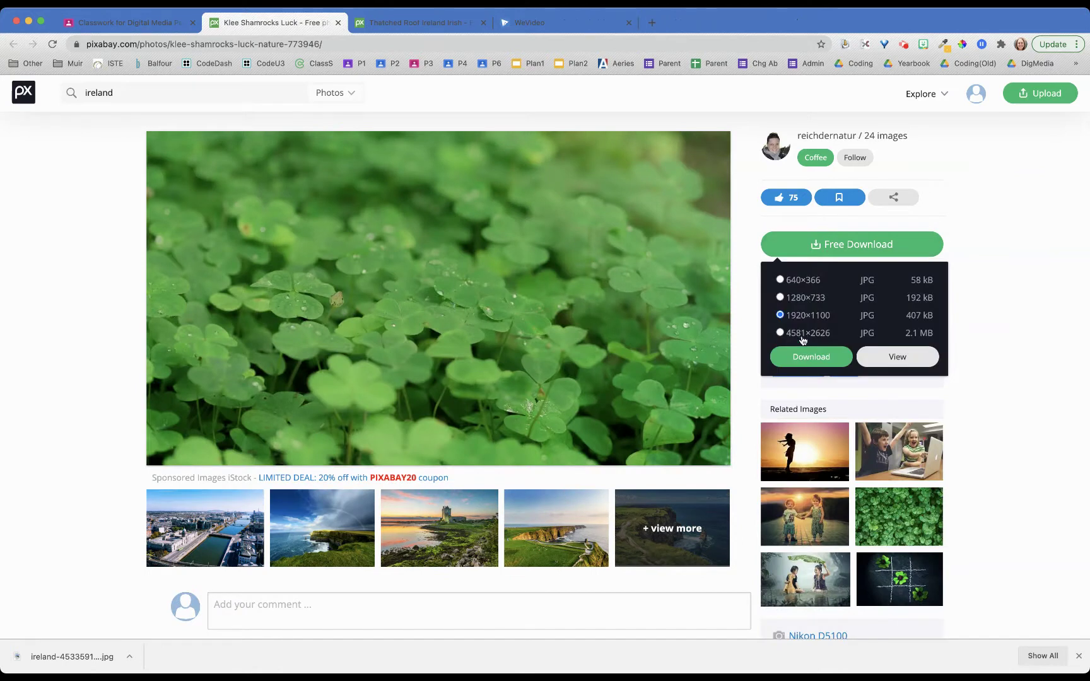
{"action": "left_click", "coordinate": [801, 335]}
{"action": "left_click", "coordinate": [804, 356]}
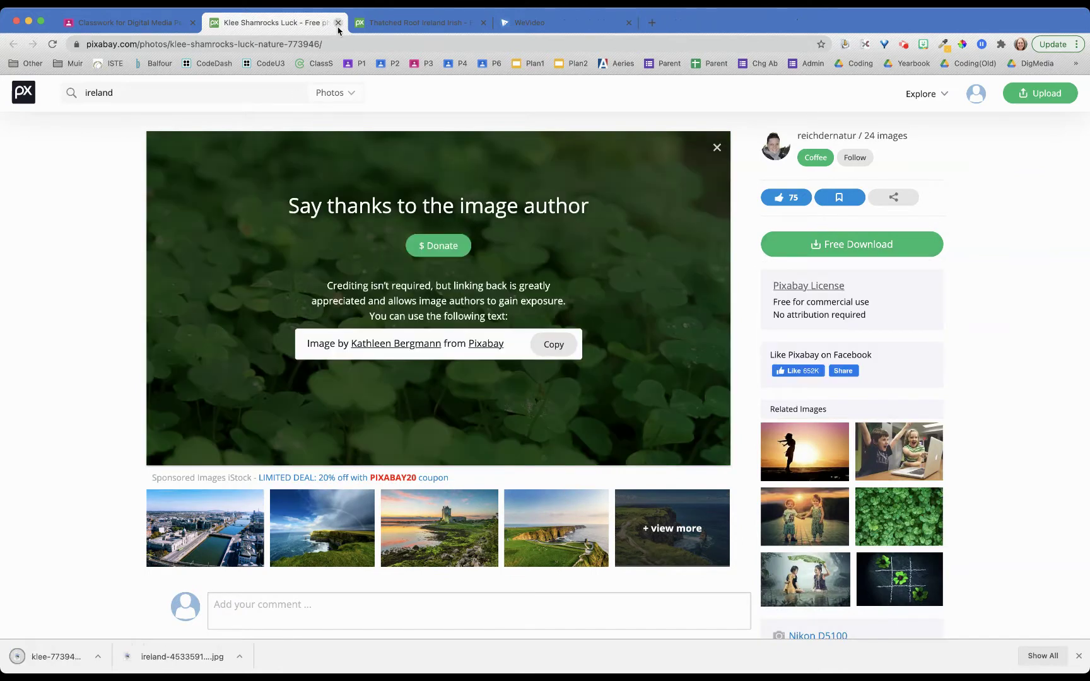
{"action": "left_click", "coordinate": [338, 23]}
- Download the Thatched Roof Ireland cottage photo as a 5184×3456 JPG and close its page
{"action": "left_click", "coordinate": [814, 245]}
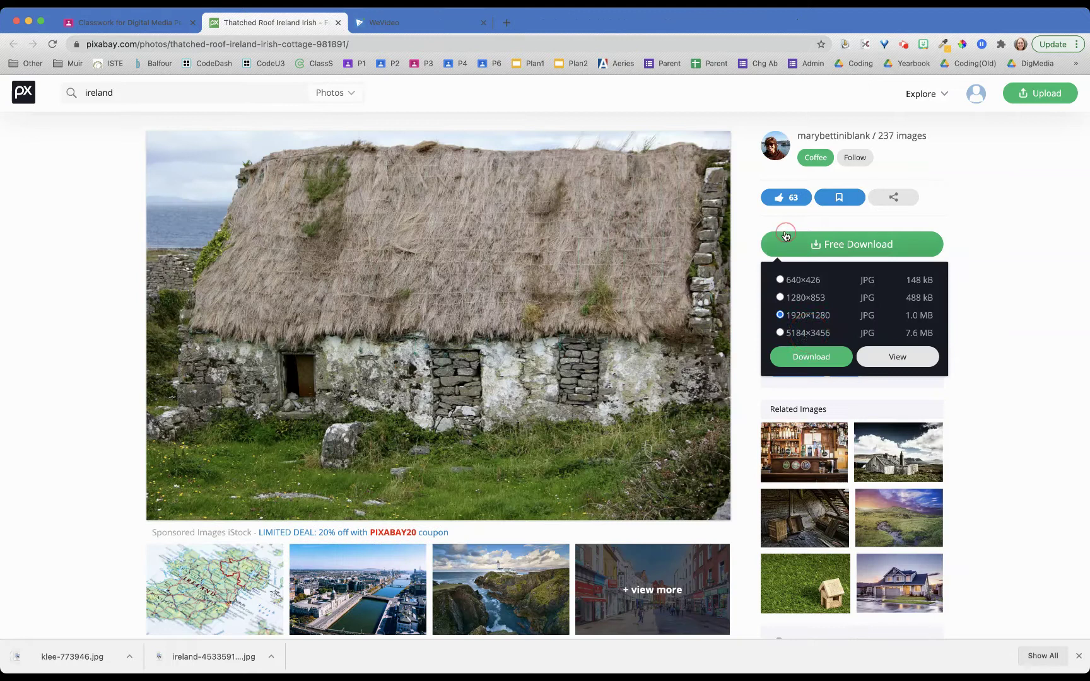
{"action": "left_click", "coordinate": [800, 332]}
{"action": "left_click", "coordinate": [807, 357]}
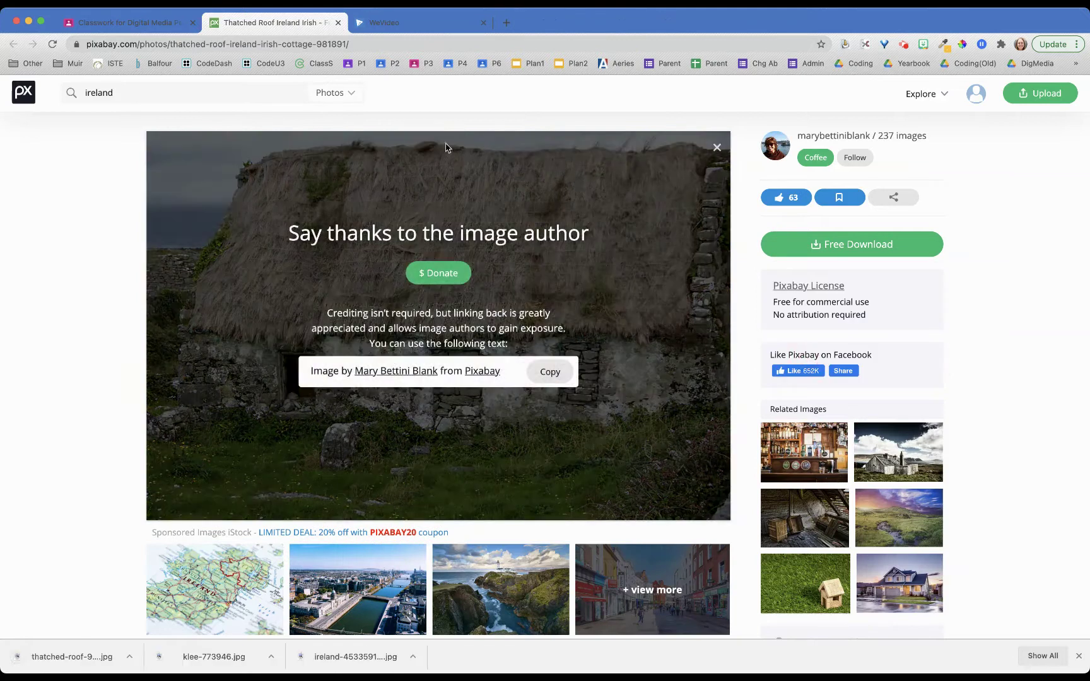
{"action": "left_click", "coordinate": [338, 23]}
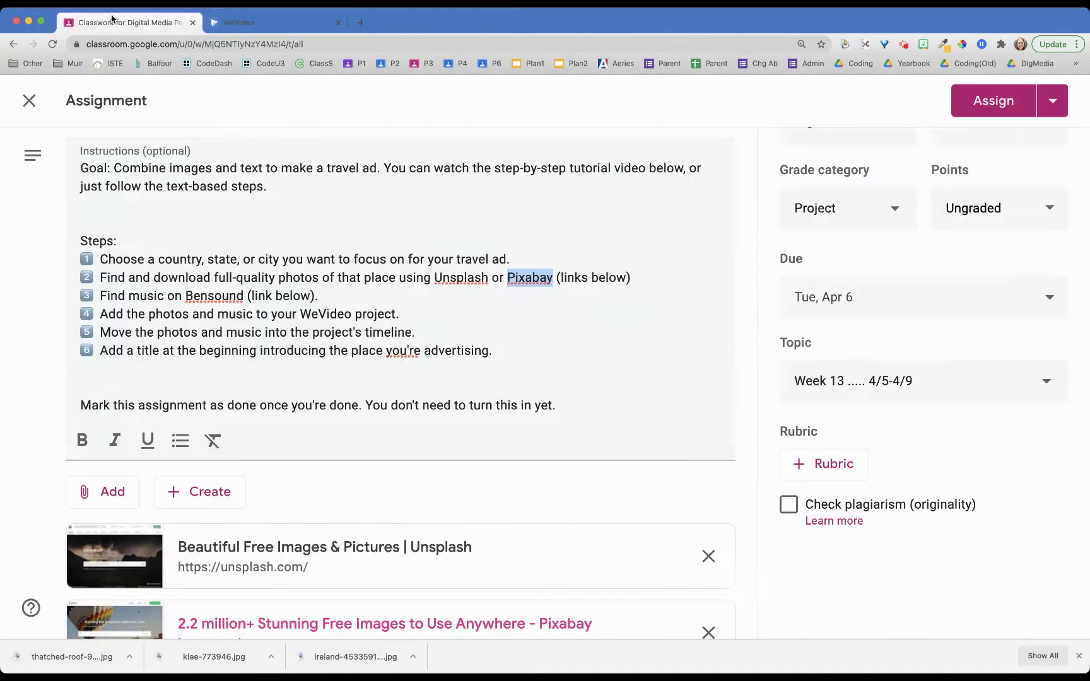
- Open the Bensound royalty-free music link attached to the class assignment and skim the available tracks
{"action": "triple_click", "coordinate": [151, 277]}
{"action": "triple_click", "coordinate": [156, 294]}
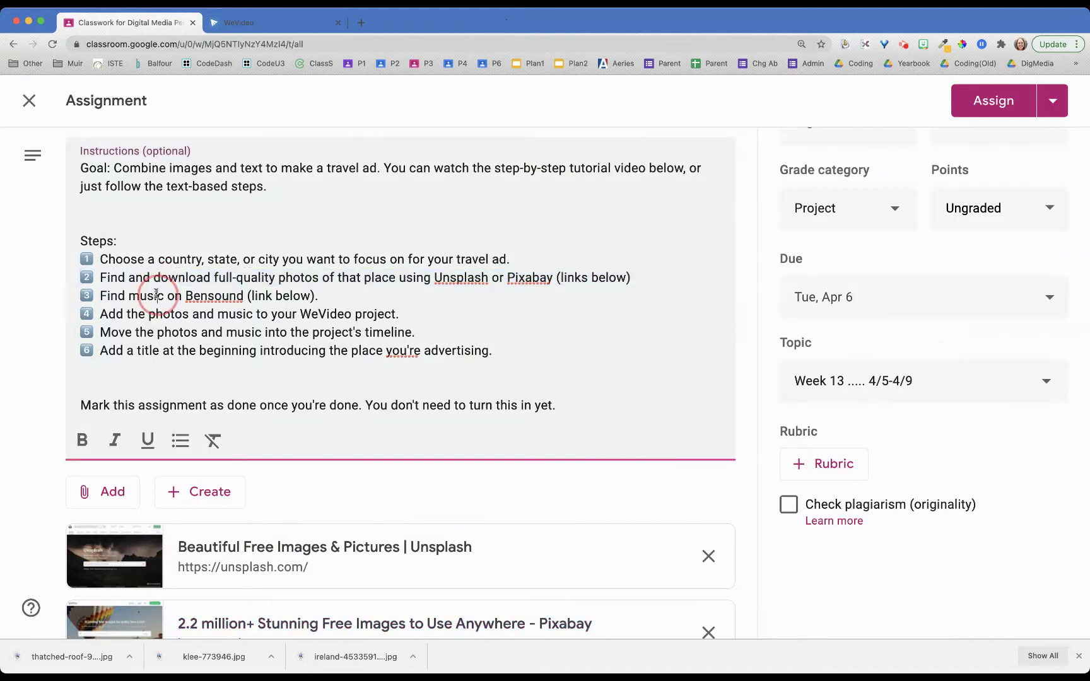
{"action": "scroll", "coordinate": [198, 303], "scroll_direction": "down", "scroll_amount": 3}
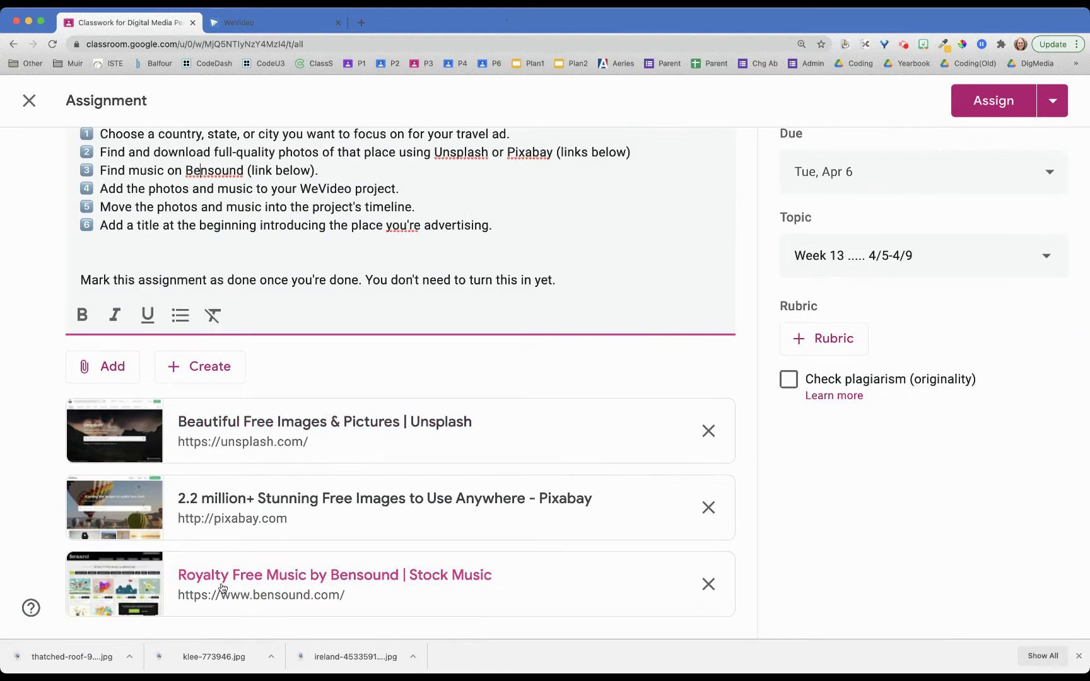
{"action": "left_click", "coordinate": [248, 587]}
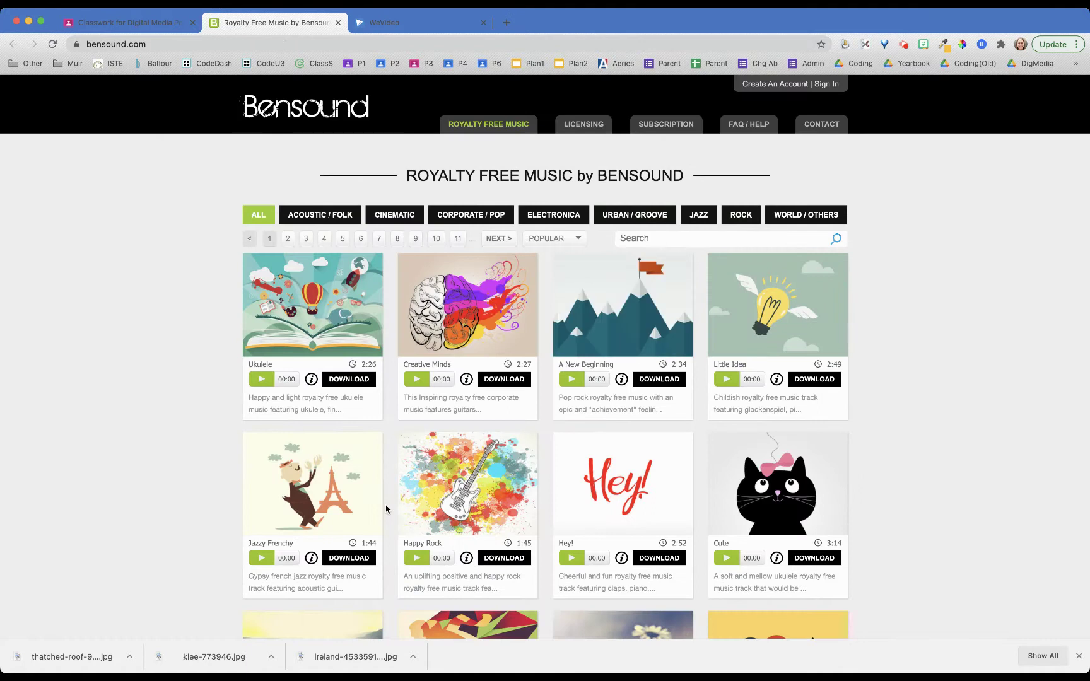
{"action": "scroll", "coordinate": [384, 509], "scroll_direction": "down", "scroll_amount": 10}
{"action": "scroll", "coordinate": [384, 509], "scroll_direction": "up", "scroll_amount": 10}
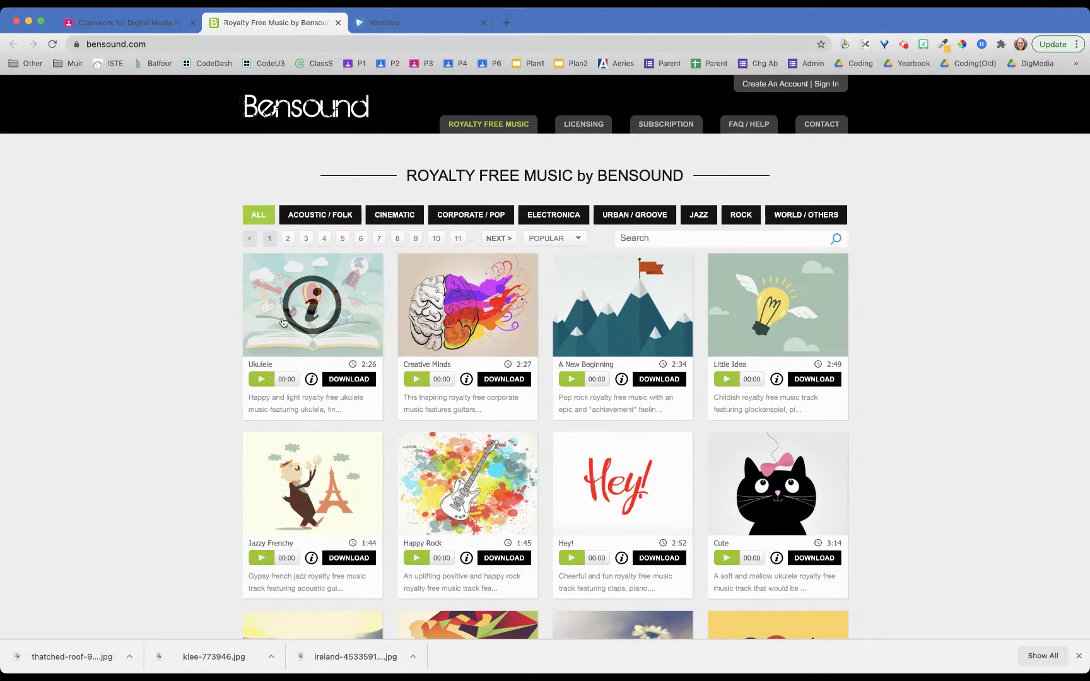
- Preview the Ukulele track and download it under the FREE License with Attribution, closing Bensound when done
{"action": "left_click", "coordinate": [261, 380]}
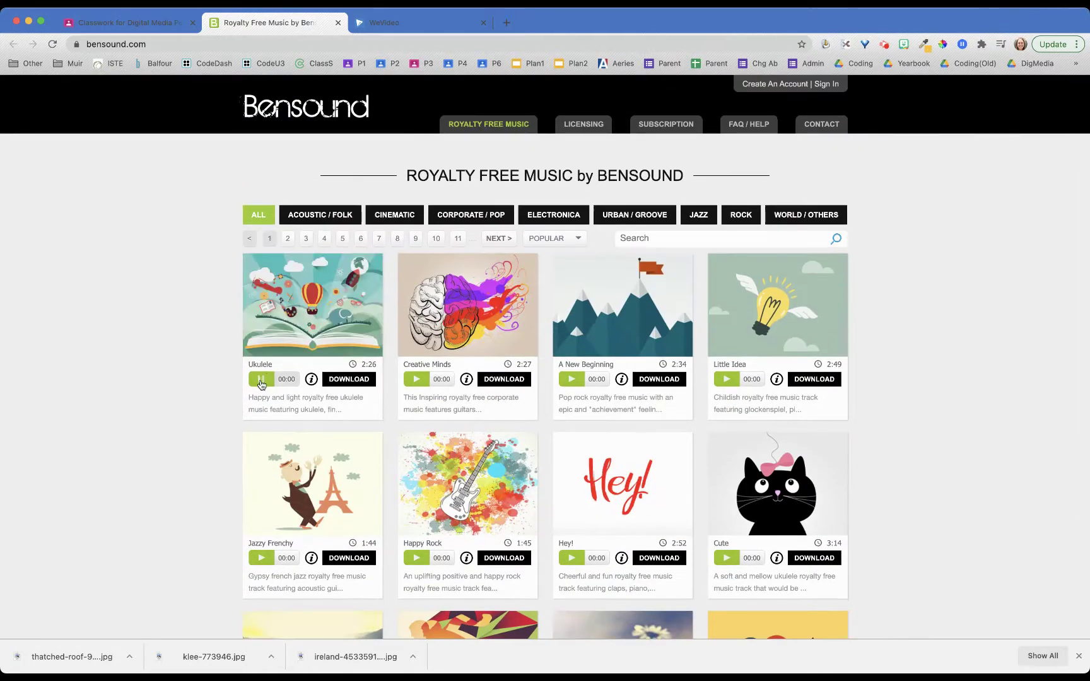
{"action": "left_click", "coordinate": [261, 381]}
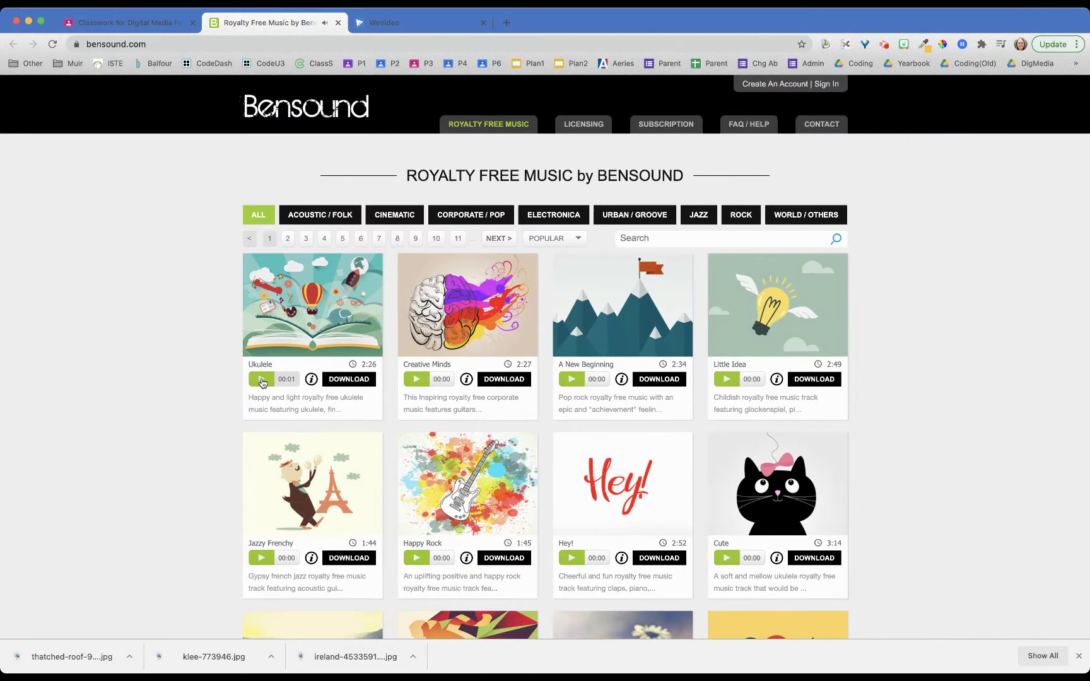
{"action": "left_click", "coordinate": [352, 379]}
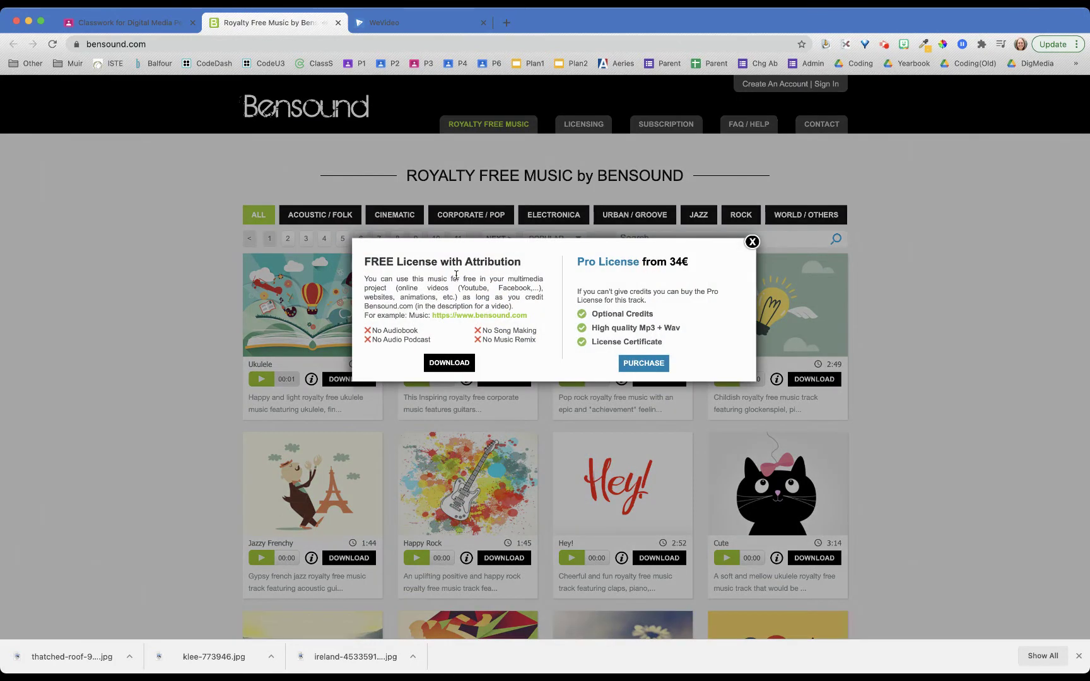
{"action": "left_click", "coordinate": [443, 362]}
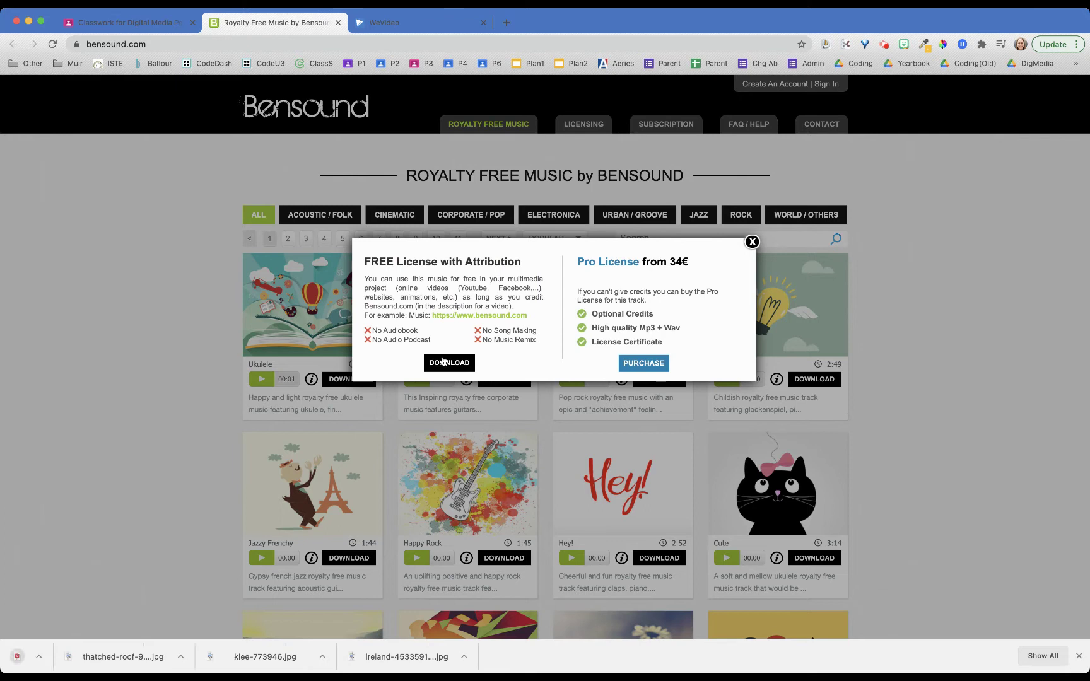
{"action": "triple_click", "coordinate": [425, 261]}
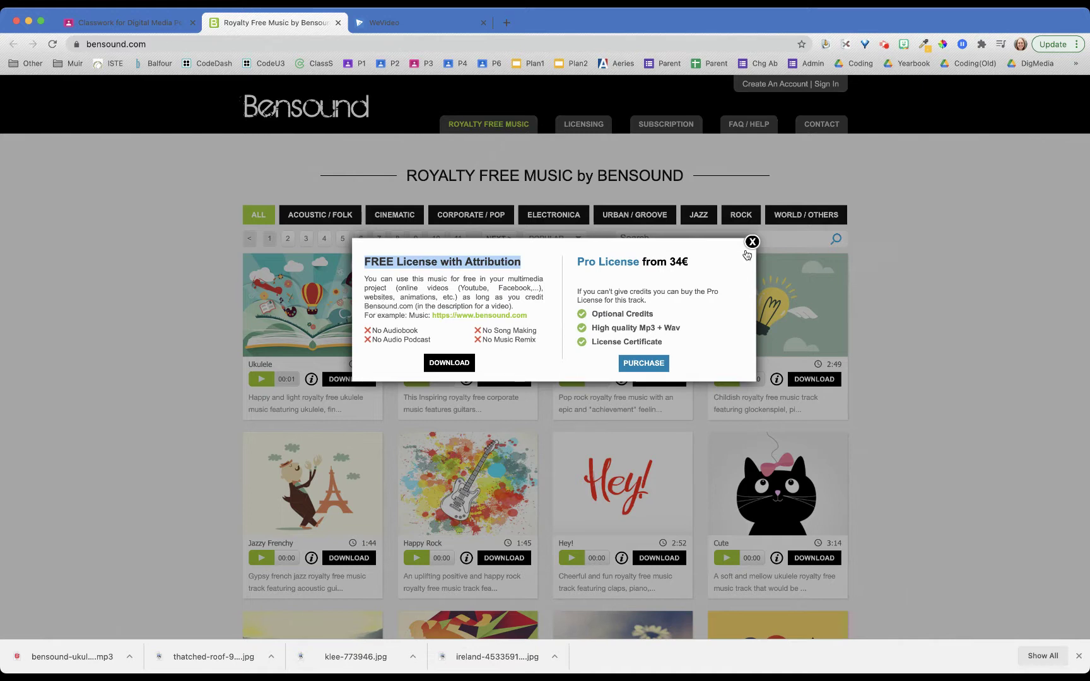
{"action": "left_click", "coordinate": [752, 242]}
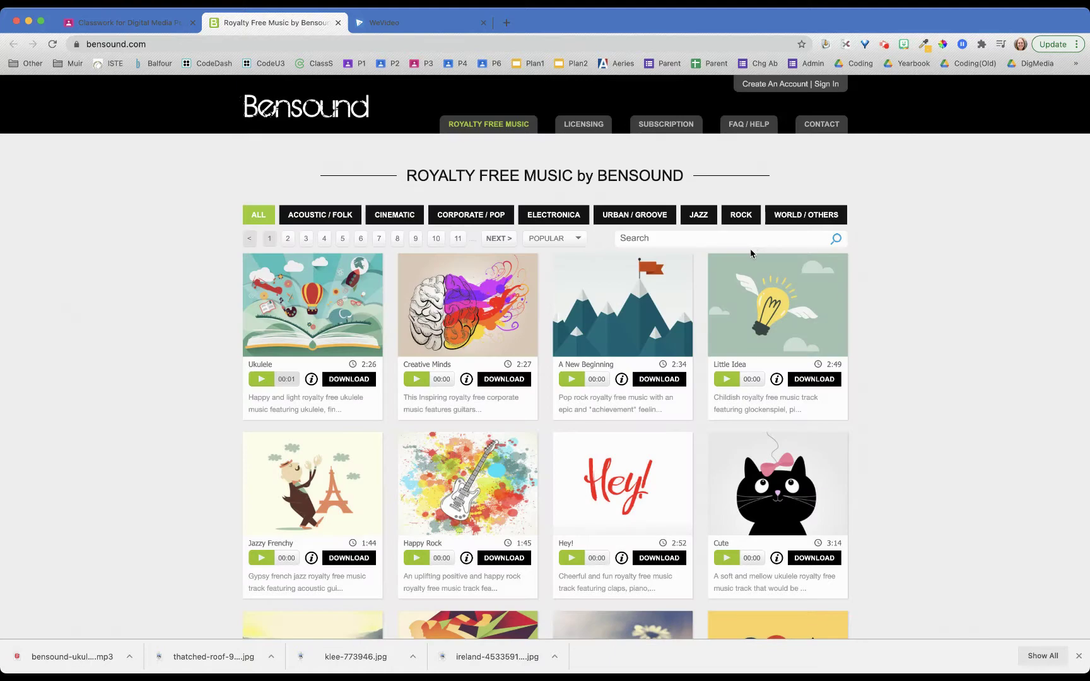
{"action": "left_click", "coordinate": [144, 385]}
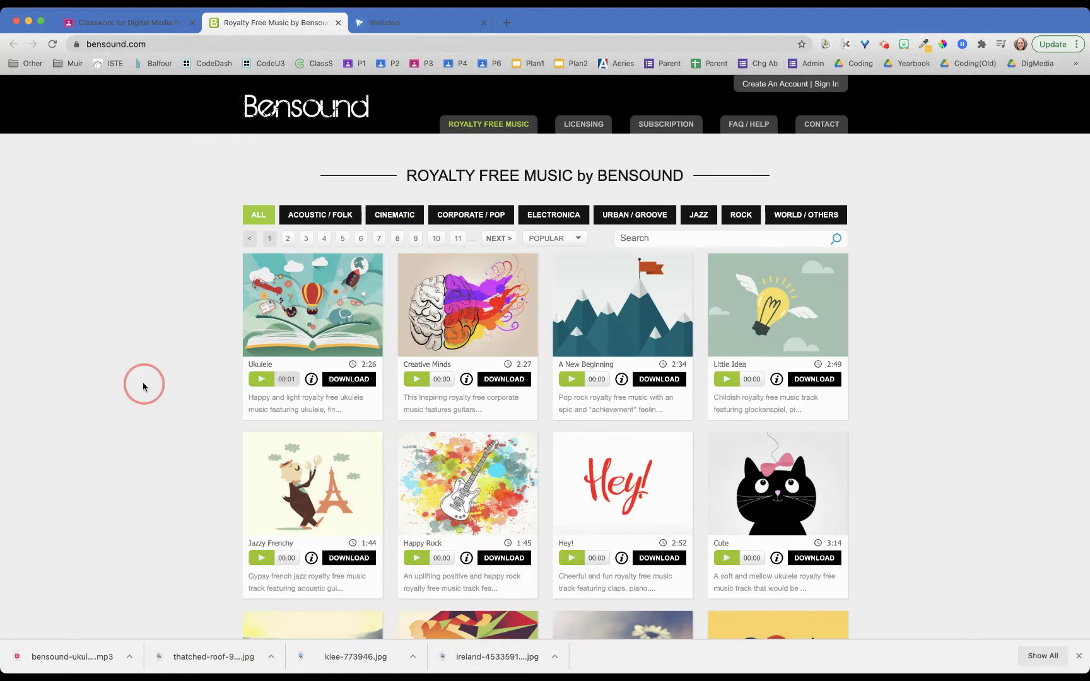
{"action": "left_click", "coordinate": [338, 23]}
- Insert "at least 3" before "full-quality photos" in step 2 of the assignment instructions
{"action": "scroll", "coordinate": [160, 127], "scroll_direction": "up", "scroll_amount": 2}
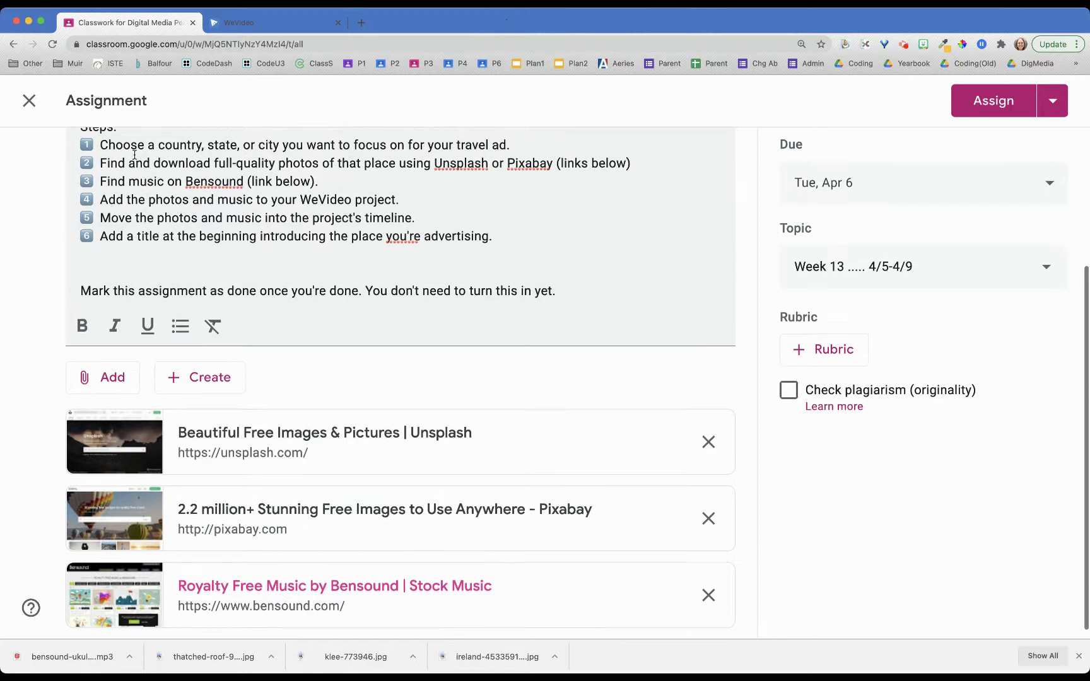
{"action": "left_click", "coordinate": [120, 216]}
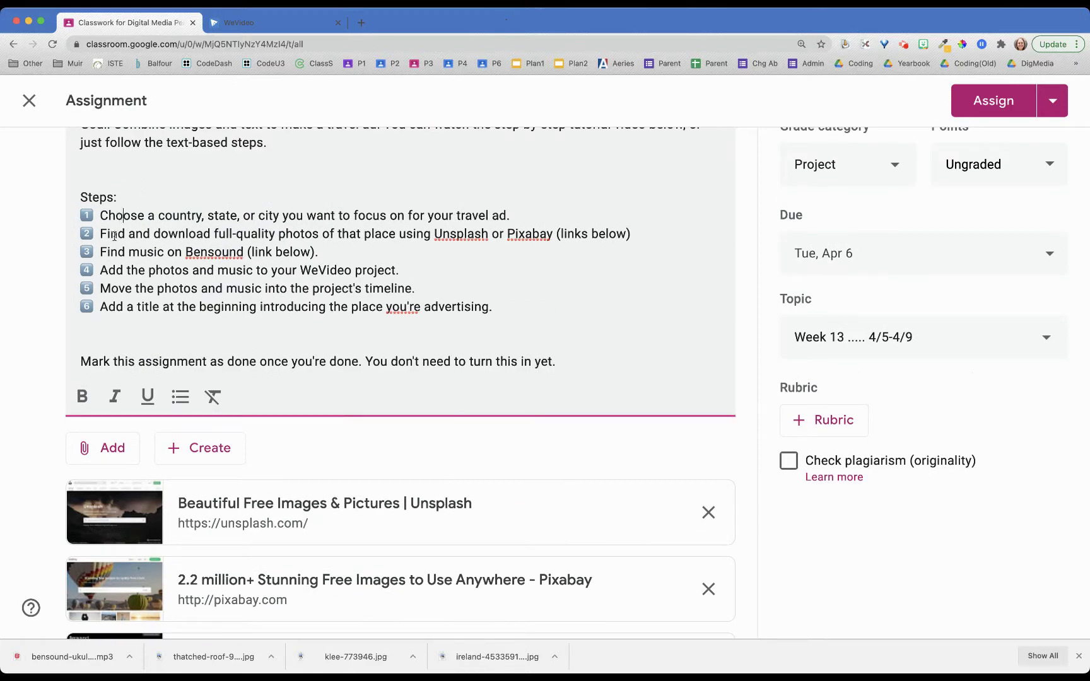
{"action": "triple_click", "coordinate": [114, 235]}
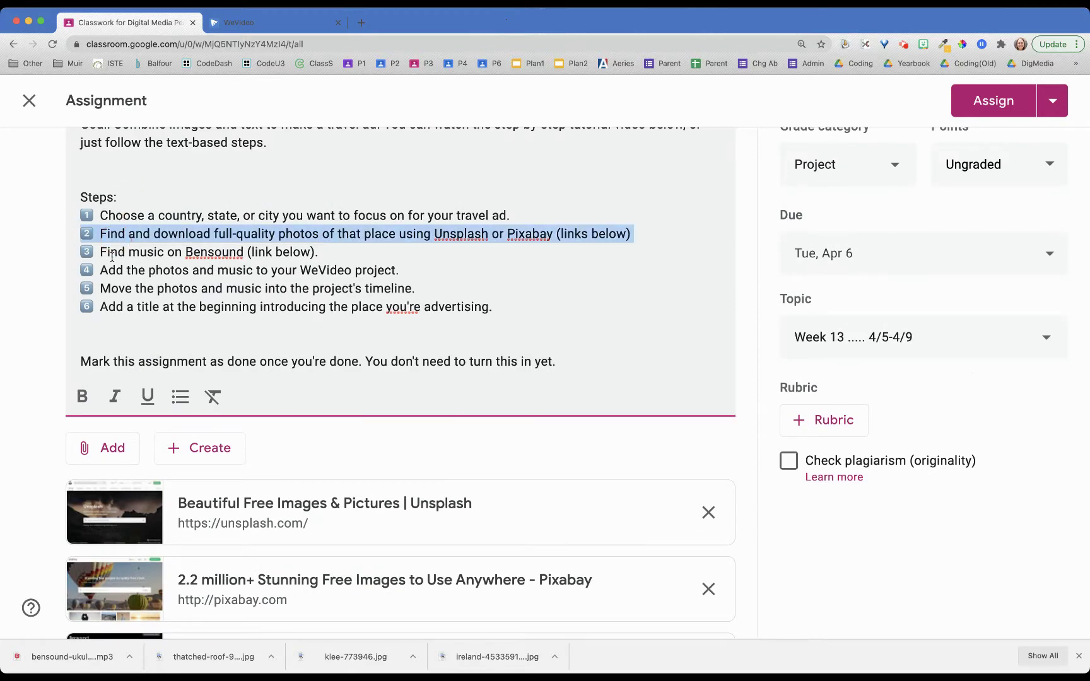
{"action": "double_click", "coordinate": [111, 256]}
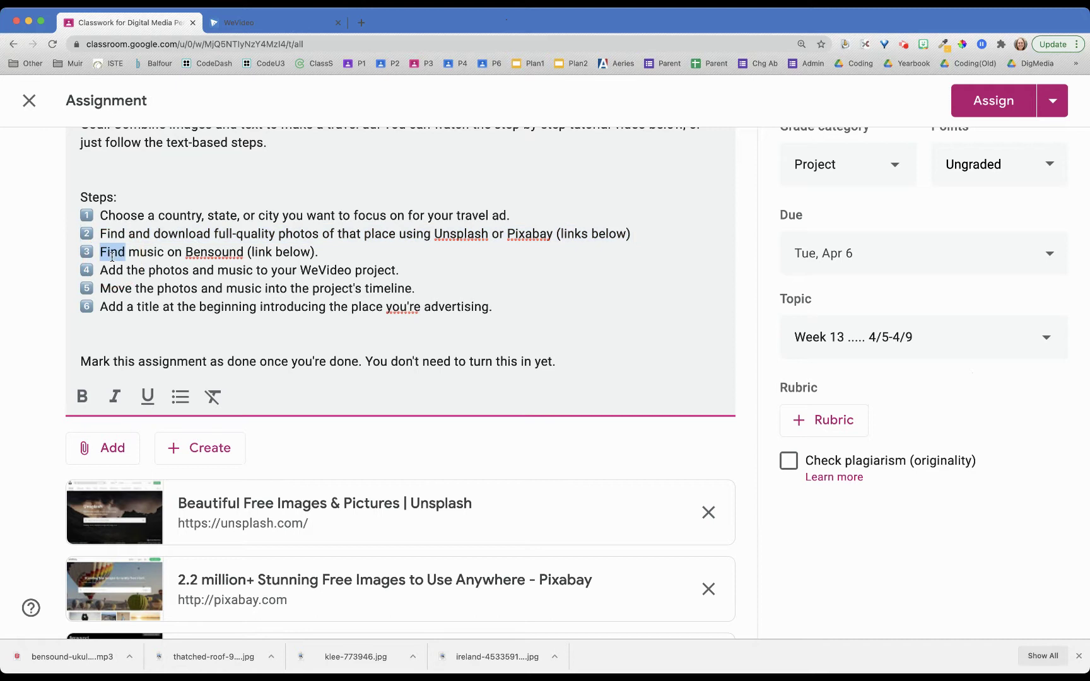
{"action": "left_click", "coordinate": [212, 235]}
{"action": "type", "text": "at least 3"}
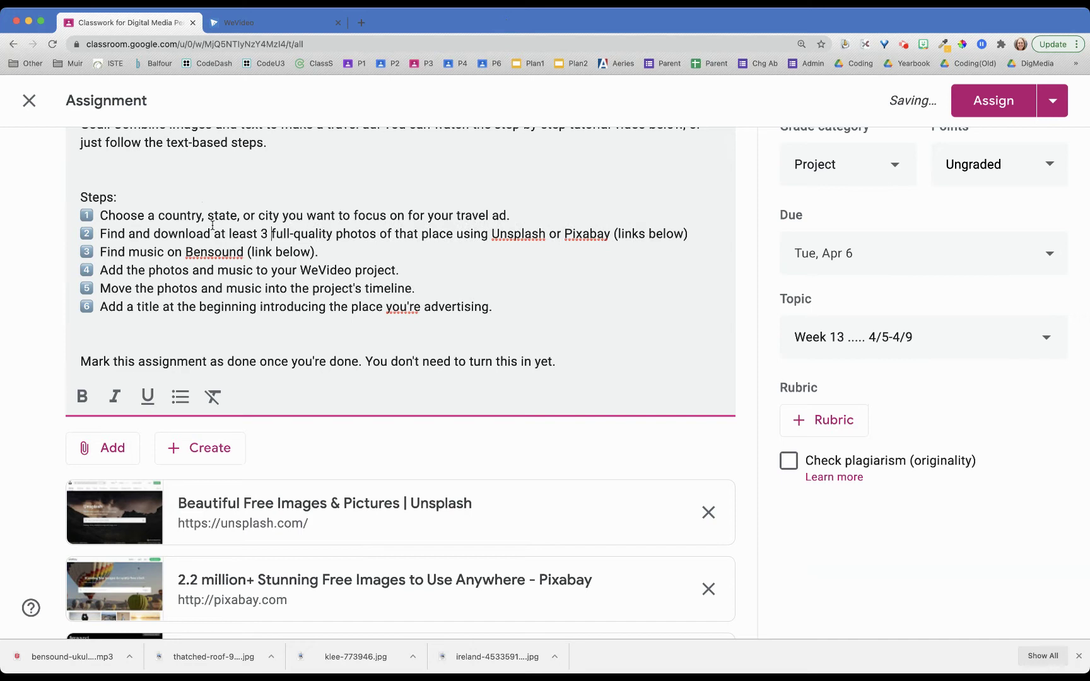
- Reword step 3 of the assignment instructions to "Find and download music on Bensound (link below)."
{"action": "left_click", "coordinate": [168, 251]}
{"action": "type", "text": "and download "}
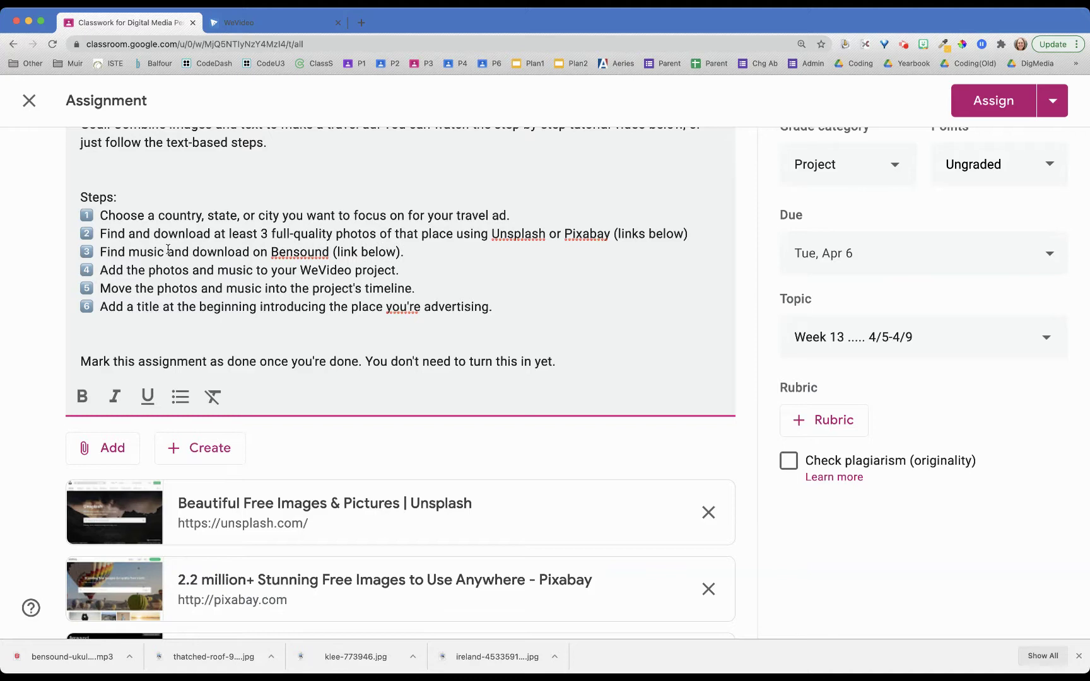
{"action": "type", "text": "music"}
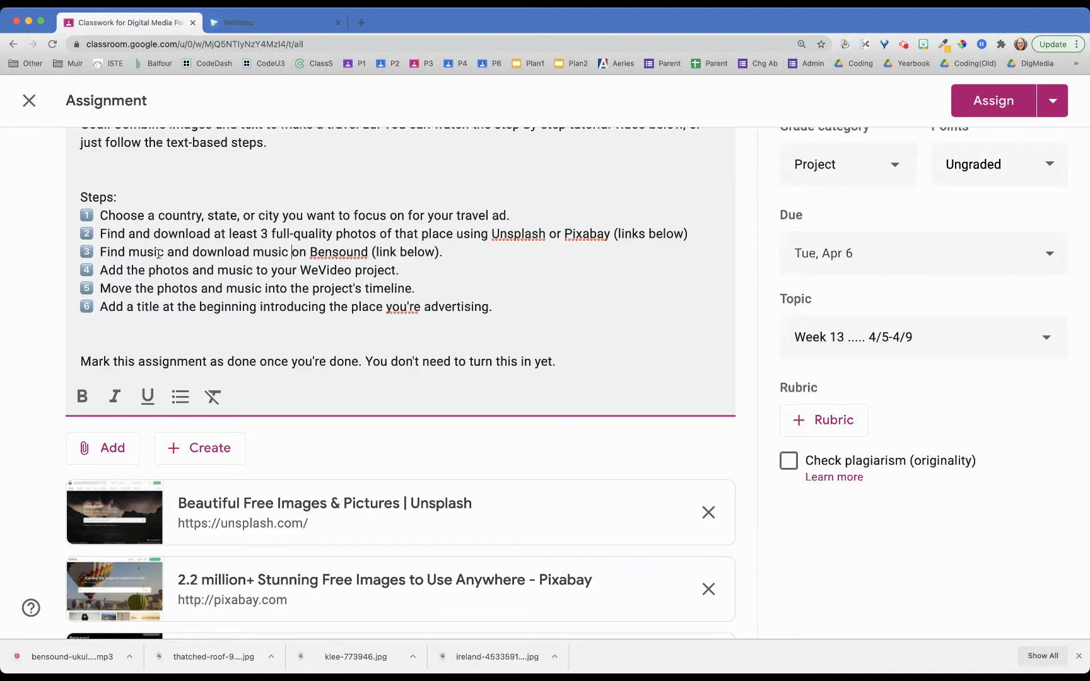
{"action": "double_click", "coordinate": [158, 252]}
{"action": "key", "text": "BackSpace"}
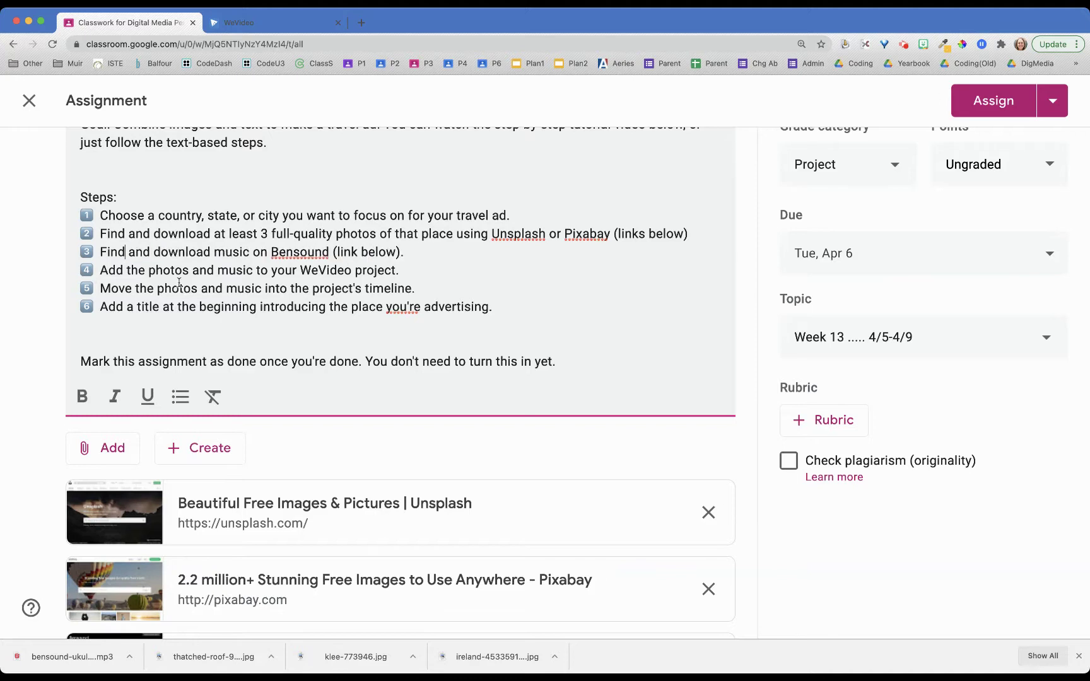
- Highlight step 4 of the assignment instructions, switch to WeVideo and show the personal media library
{"action": "triple_click", "coordinate": [171, 271]}
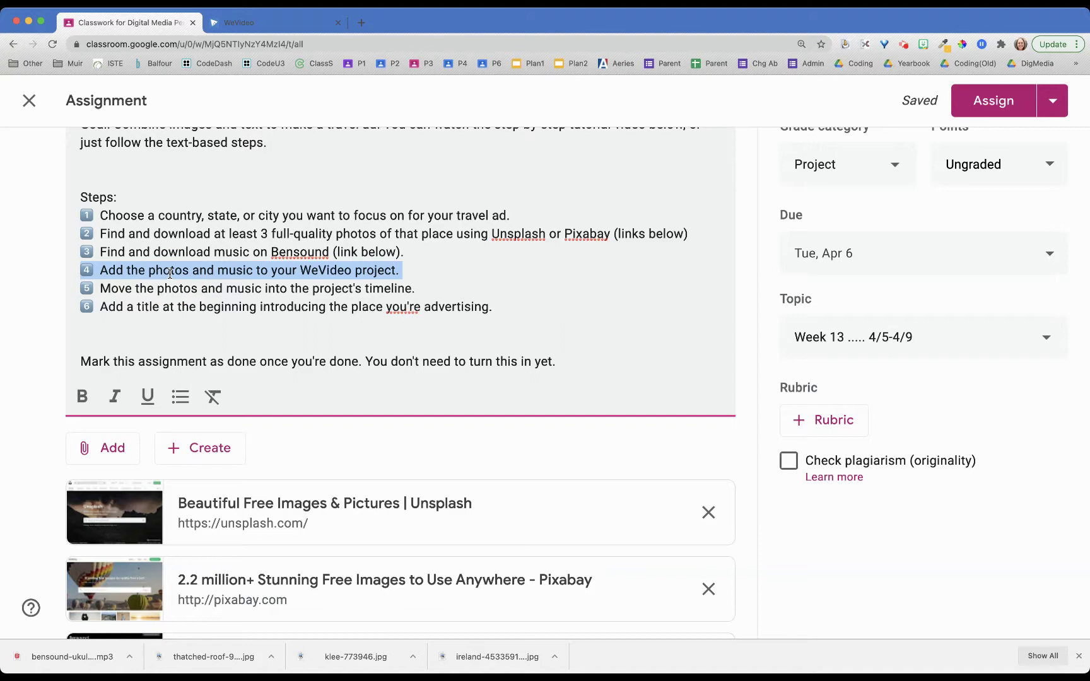
{"action": "left_click", "coordinate": [281, 22]}
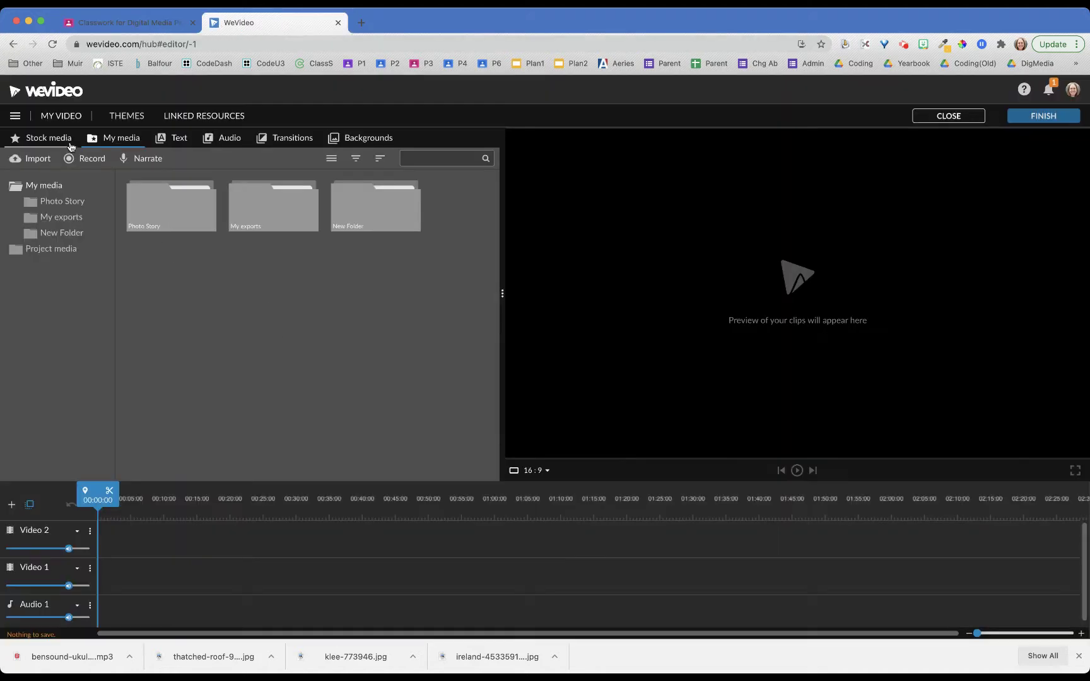
{"action": "left_click", "coordinate": [174, 138]}
{"action": "left_click", "coordinate": [209, 140]}
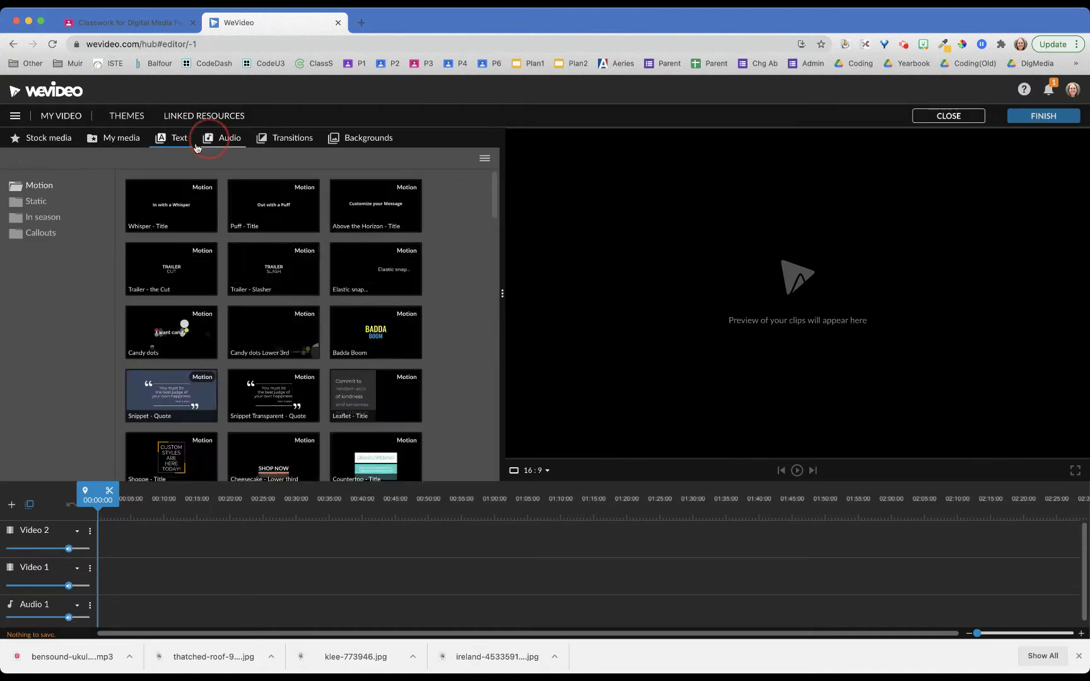
{"action": "left_click", "coordinate": [117, 140]}
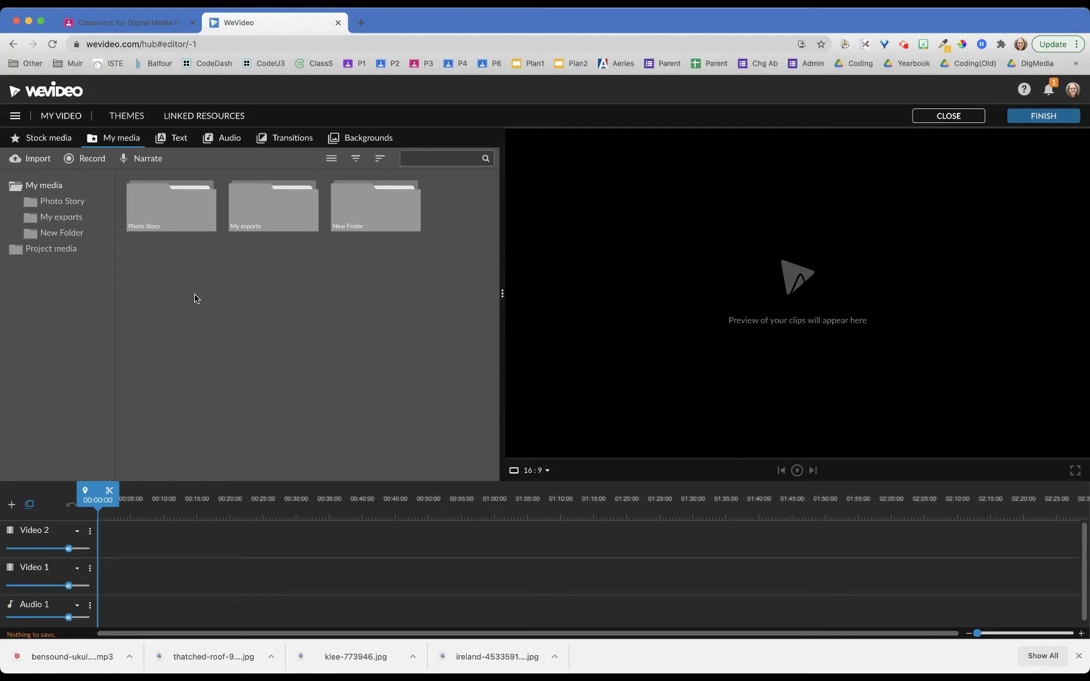
- Create a new folder named "Travel Ad" in My media
{"action": "right_click", "coordinate": [215, 283]}
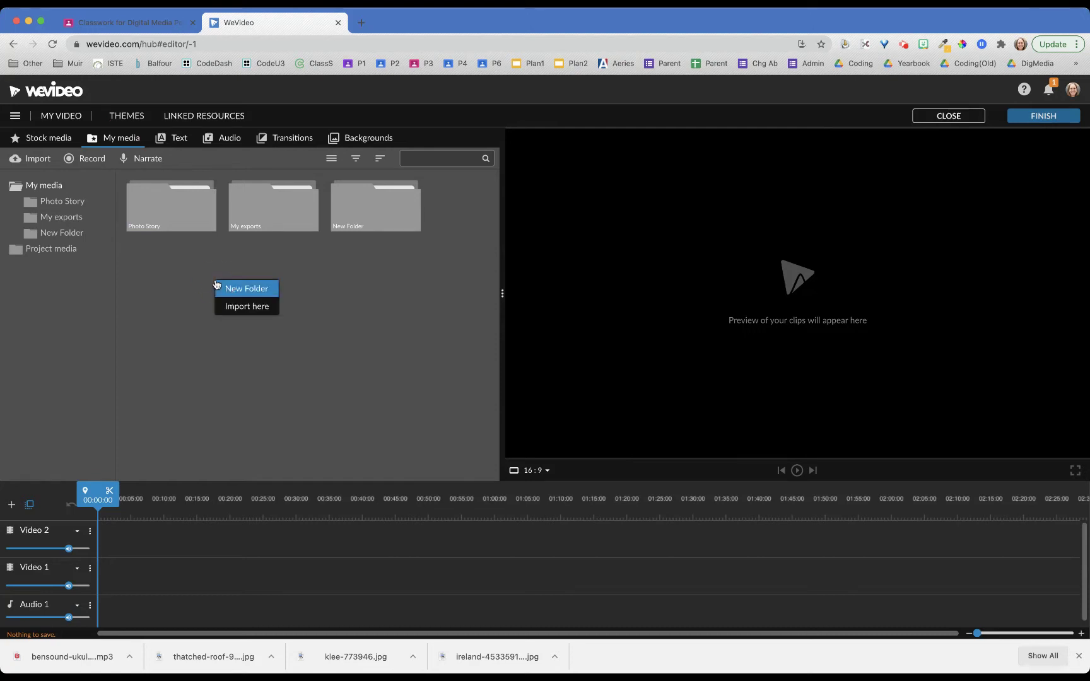
{"action": "left_click", "coordinate": [36, 187]}
{"action": "left_click", "coordinate": [37, 188]}
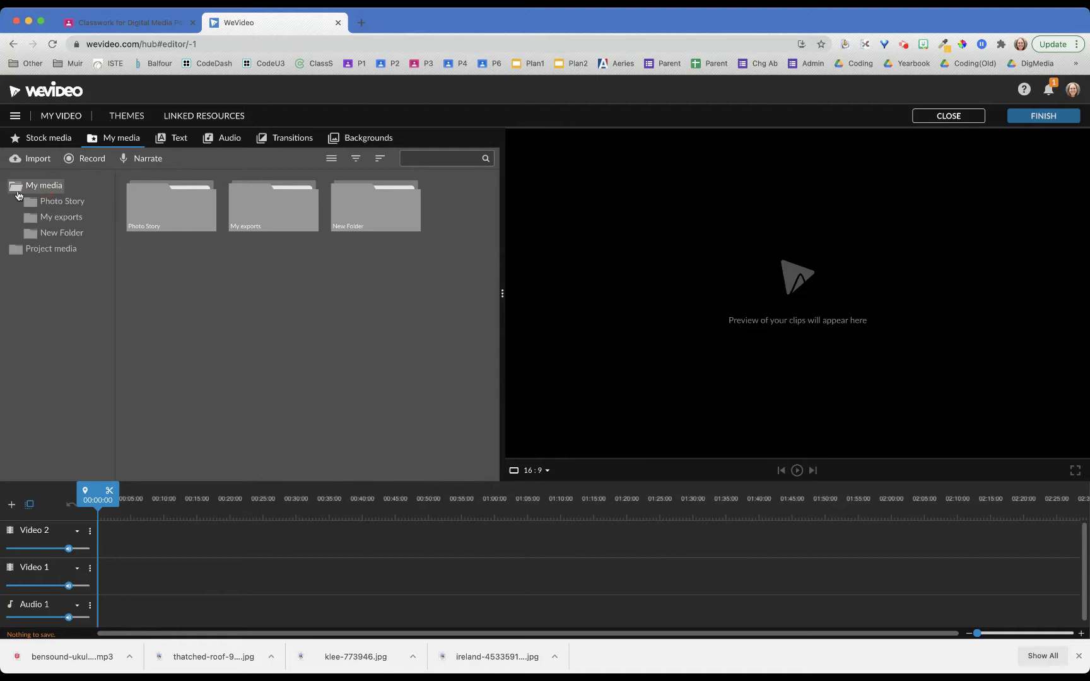
{"action": "right_click", "coordinate": [187, 302]}
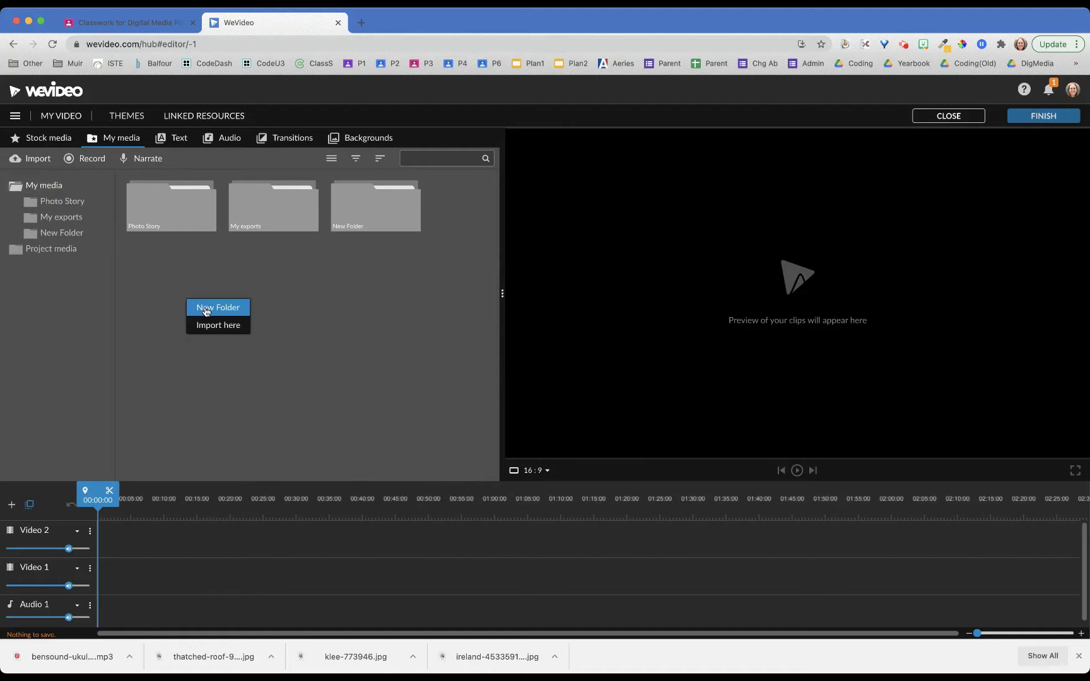
{"action": "left_click", "coordinate": [206, 309]}
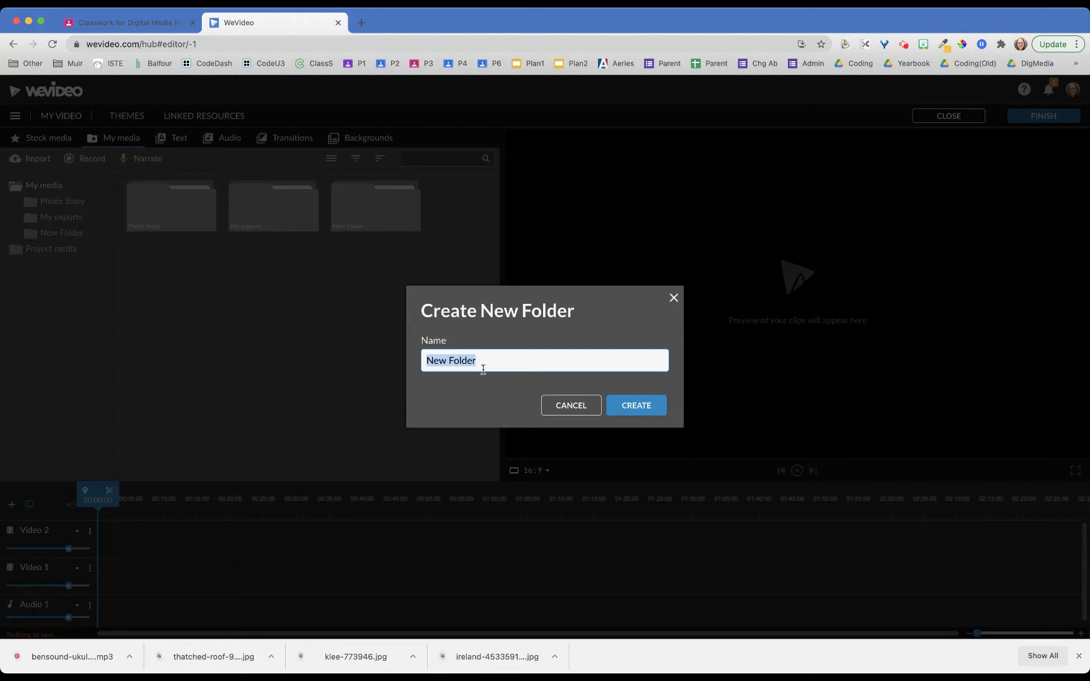
{"action": "type", "text": "Travel Ad"}
{"action": "left_click", "coordinate": [636, 405]}
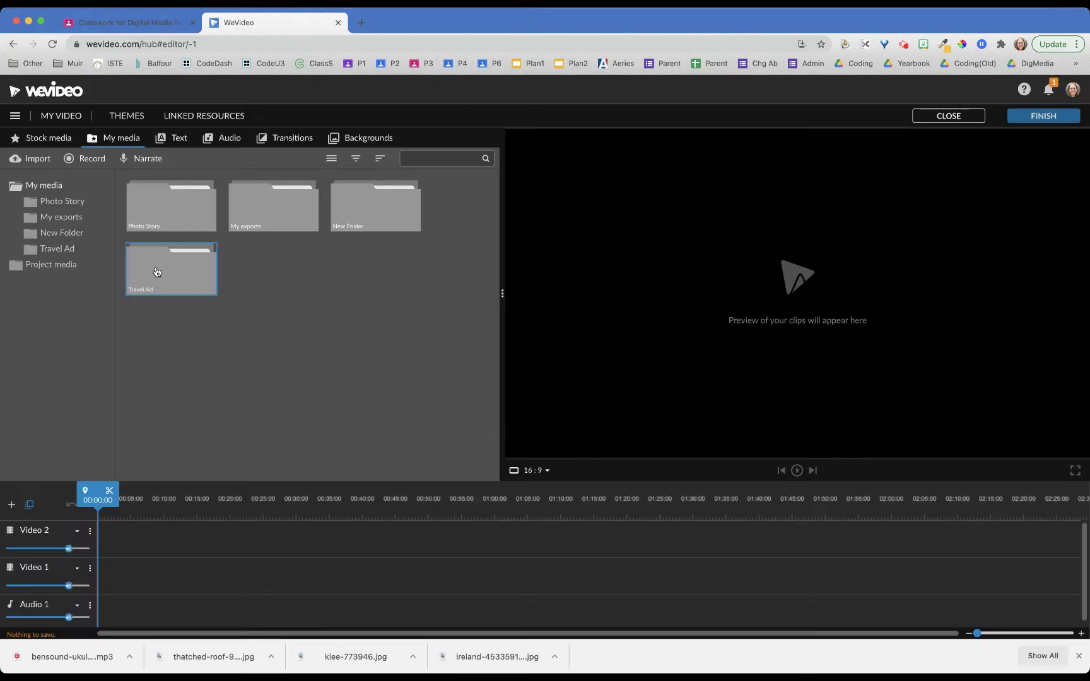
- Import the downloaded bensound-ukulele track and the thatched-roof, klee and ireland photos into the Travel Ad folder
{"action": "double_click", "coordinate": [161, 271]}
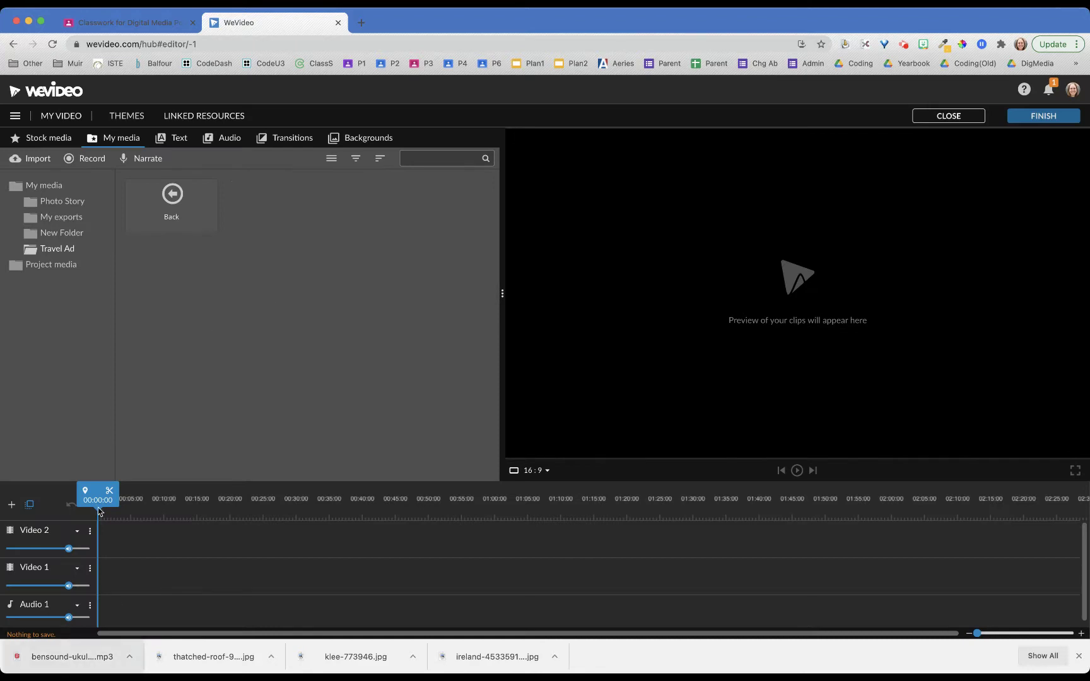
{"action": "left_click_drag", "start_coordinate": [63, 657], "coordinate": [266, 374]}
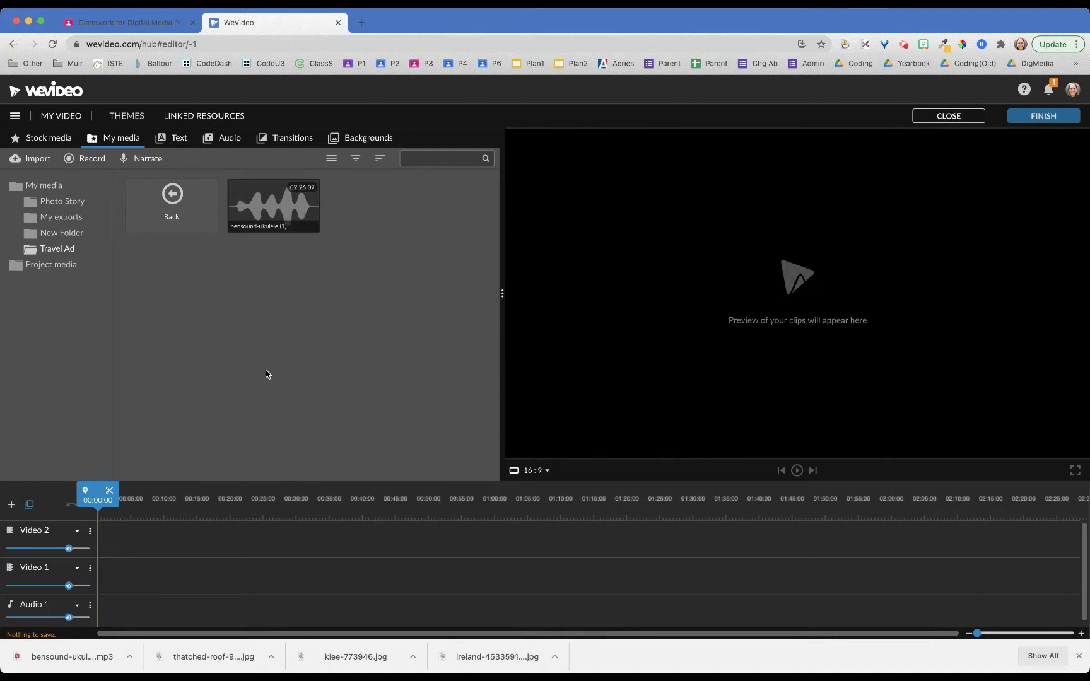
{"action": "left_click_drag", "start_coordinate": [227, 660], "coordinate": [258, 365]}
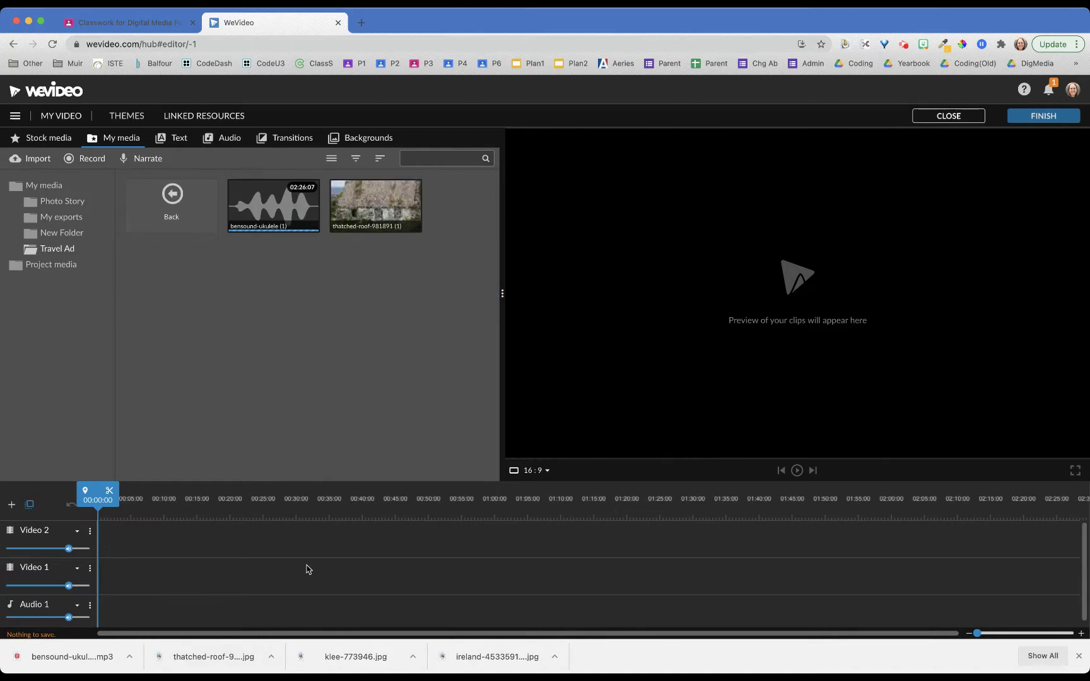
{"action": "left_click_drag", "start_coordinate": [327, 657], "coordinate": [303, 442]}
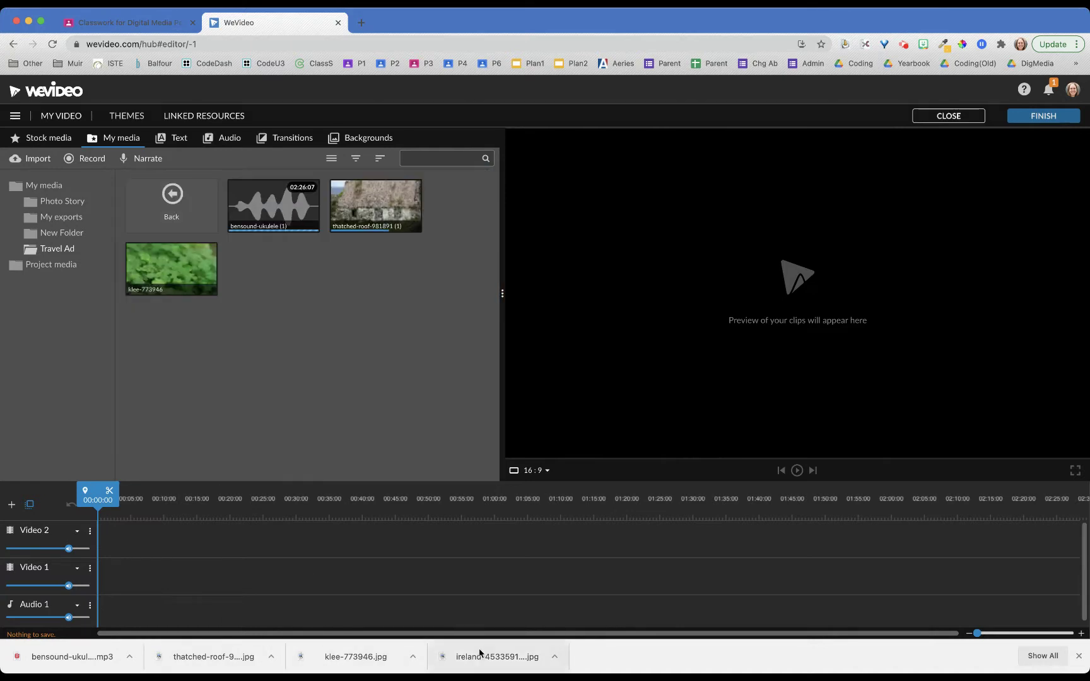
{"action": "left_click_drag", "start_coordinate": [480, 653], "coordinate": [375, 414]}
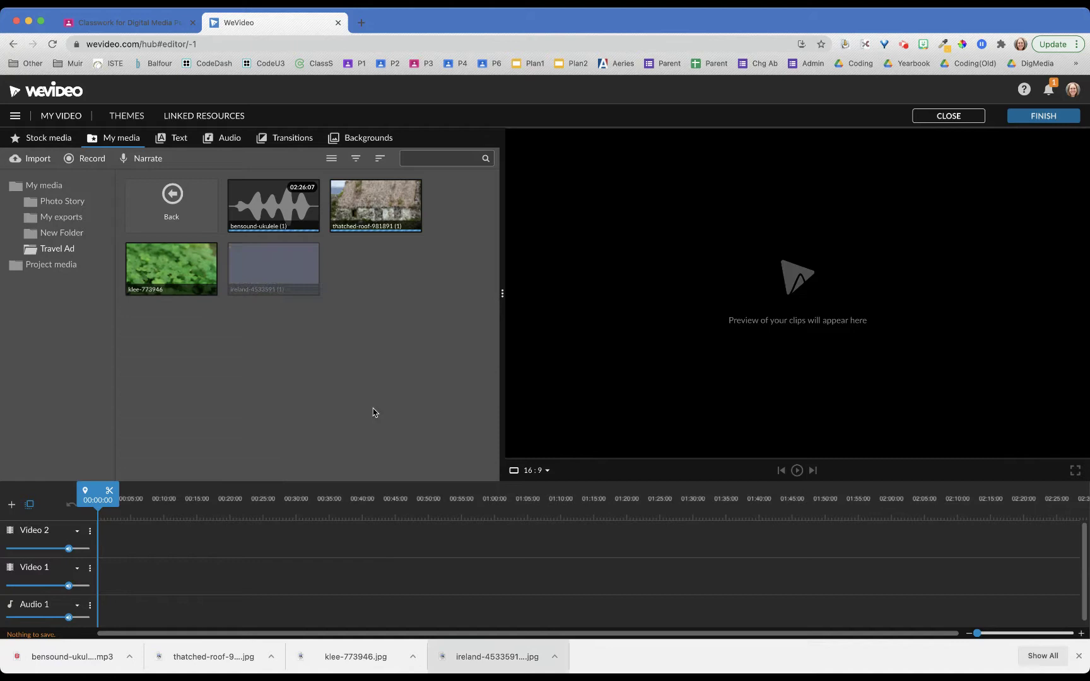
{"action": "left_click", "coordinate": [39, 161]}
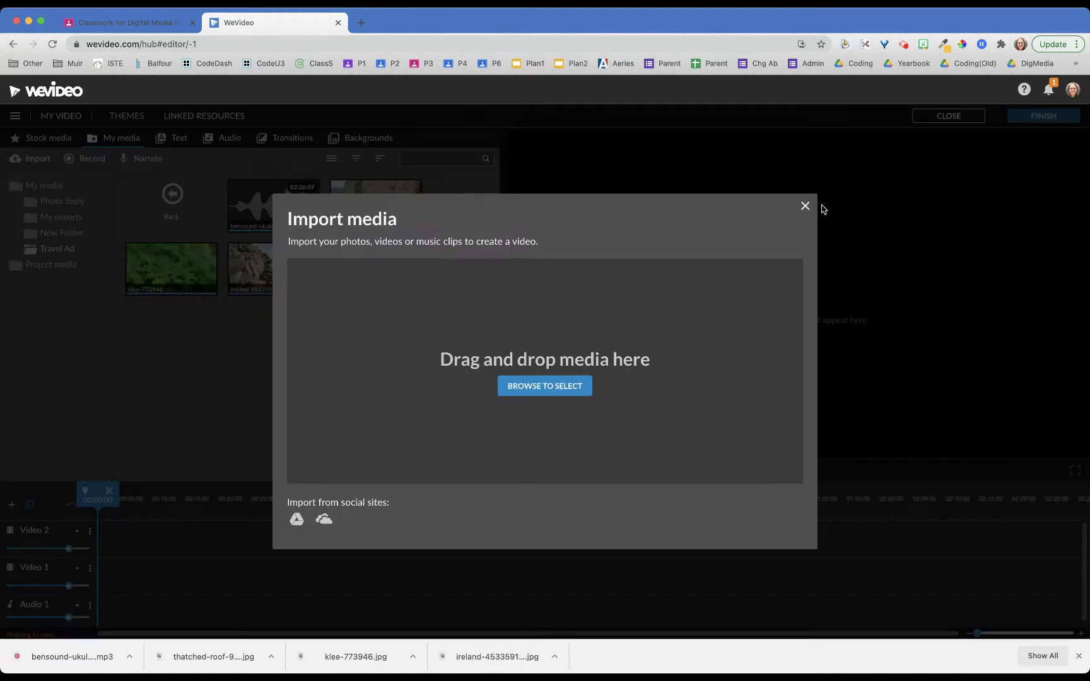
{"action": "left_click", "coordinate": [805, 207]}
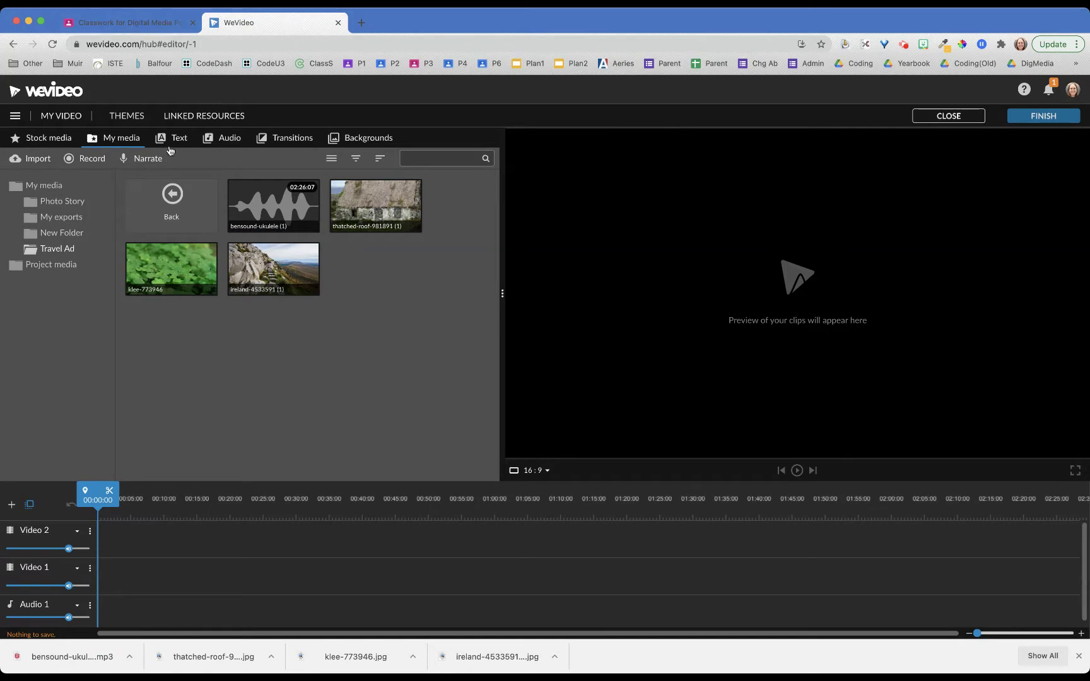
- Highlight step 5 about moving media into the timeline in the Classroom assignment and return to WeVideo
{"action": "left_click", "coordinate": [101, 22]}
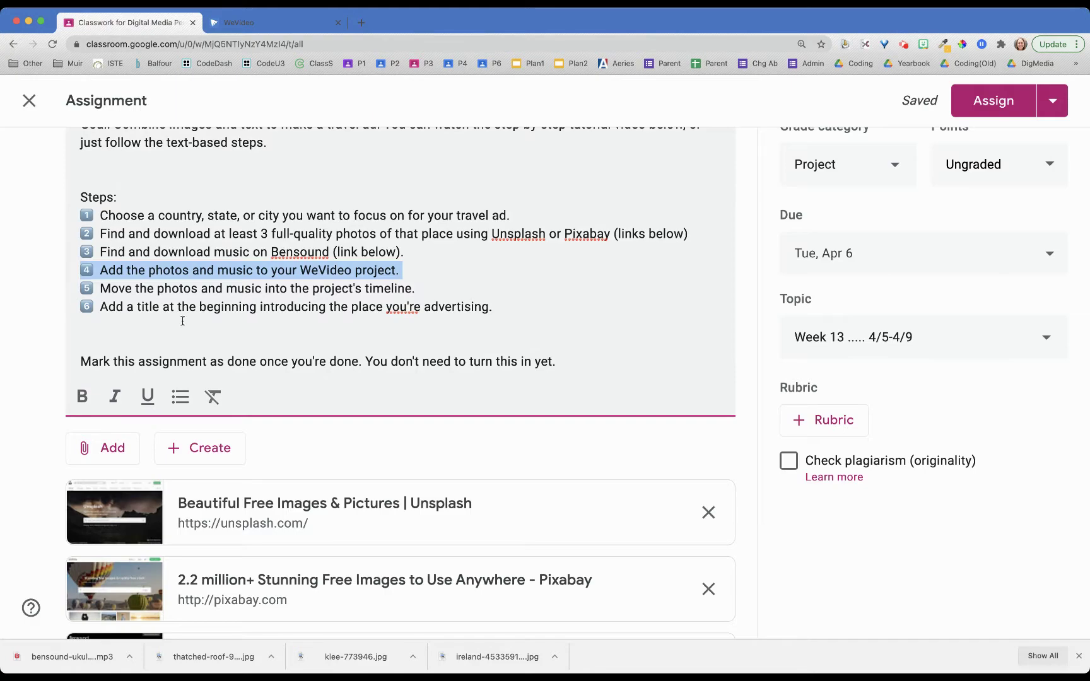
{"action": "triple_click", "coordinate": [157, 290]}
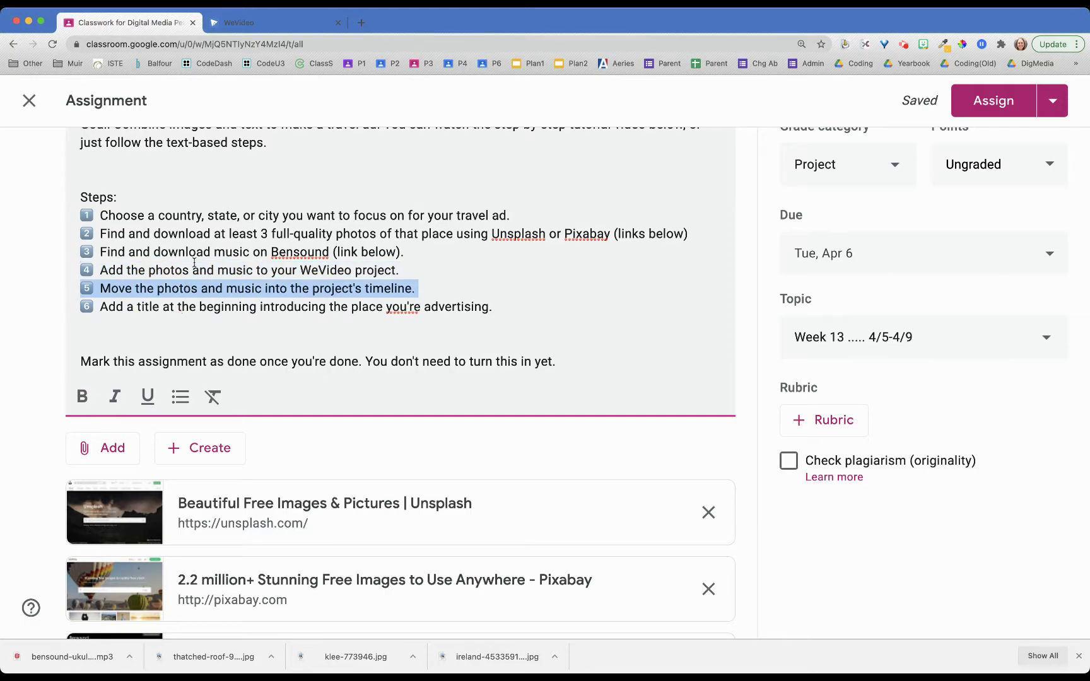
{"action": "left_click", "coordinate": [250, 25]}
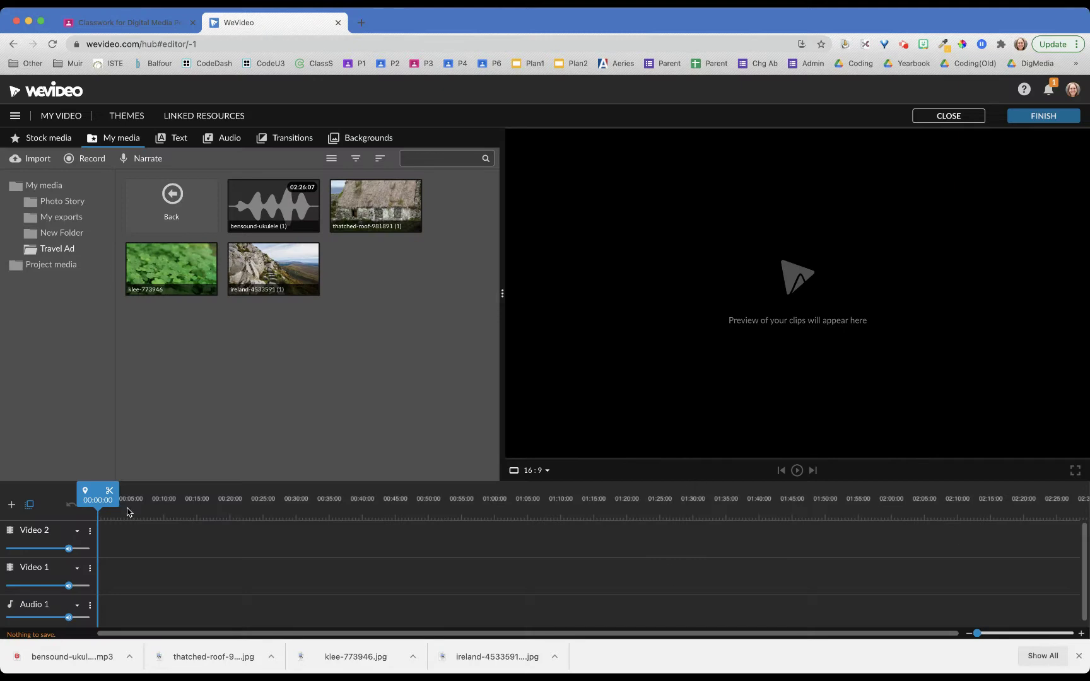
- Place the klee, ireland and thatched-roof photos in sequence on Video 2 and the ukulele track at the start of Audio 1
{"action": "left_click_drag", "start_coordinate": [200, 266], "coordinate": [146, 536]}
{"action": "left_click_drag", "start_coordinate": [246, 267], "coordinate": [151, 537]}
{"action": "left_click_drag", "start_coordinate": [345, 202], "coordinate": [180, 544]}
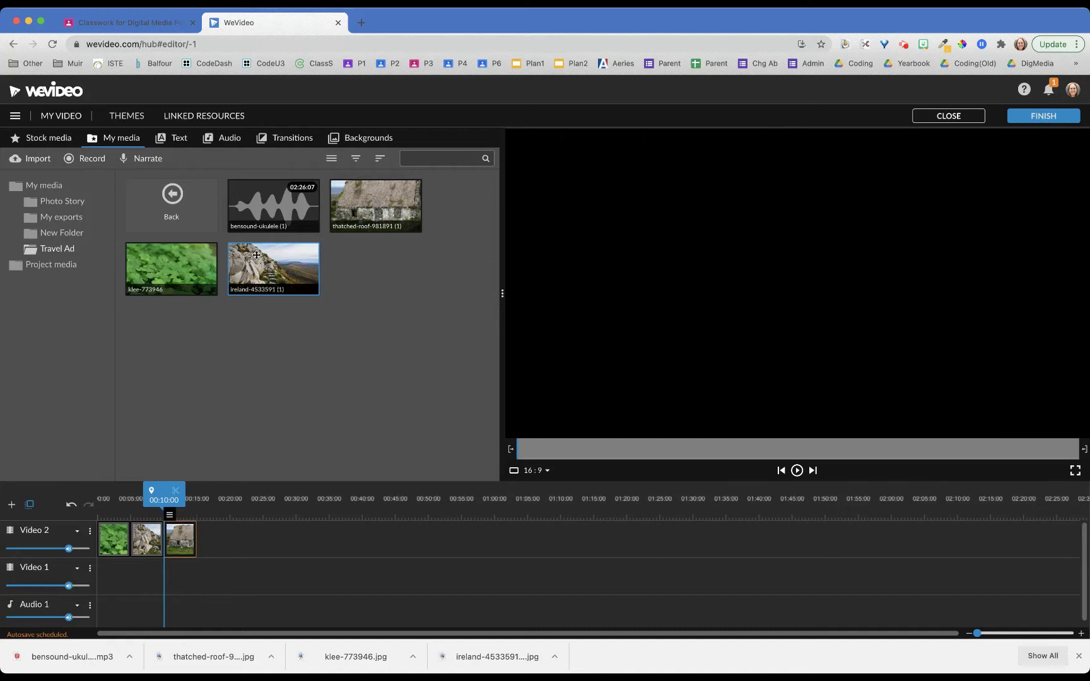
{"action": "left_click_drag", "start_coordinate": [273, 205], "coordinate": [115, 605]}
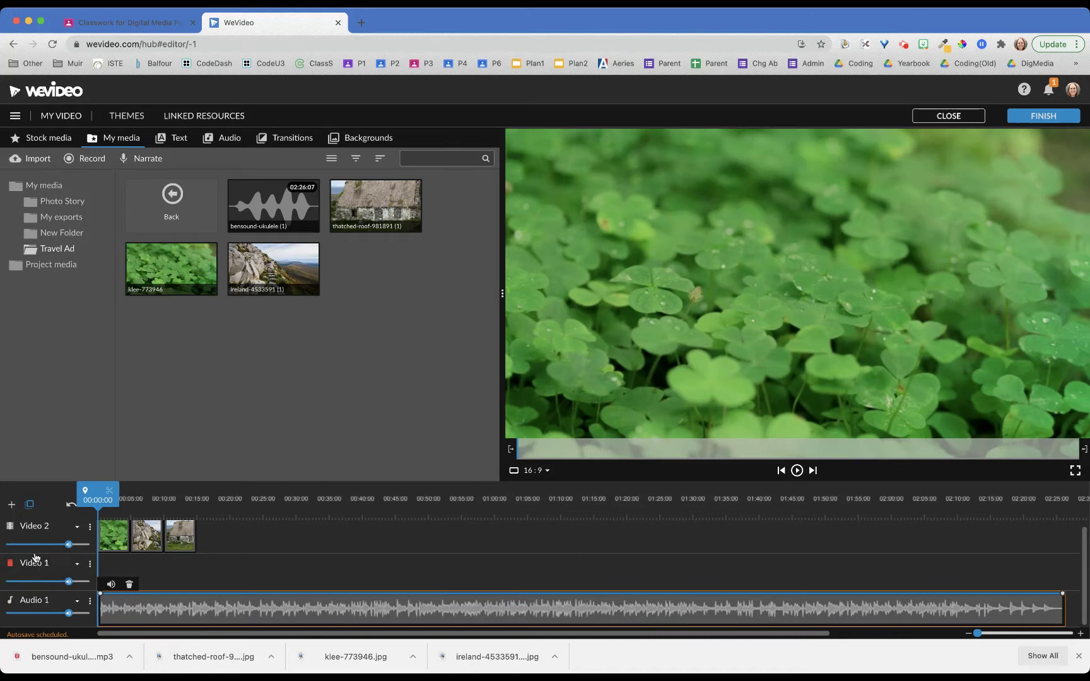
- Select all three photo clips on Video 2 and move them together to the start of Video 1
{"action": "left_click", "coordinate": [203, 575]}
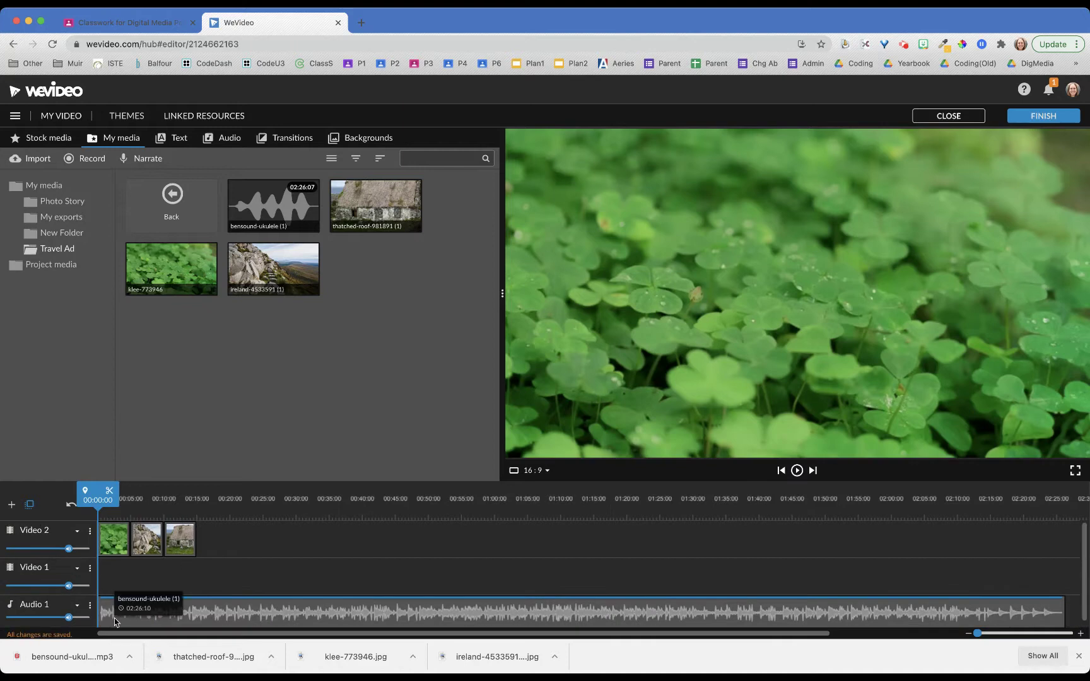
{"action": "left_click_drag", "start_coordinate": [202, 551], "coordinate": [113, 551]}
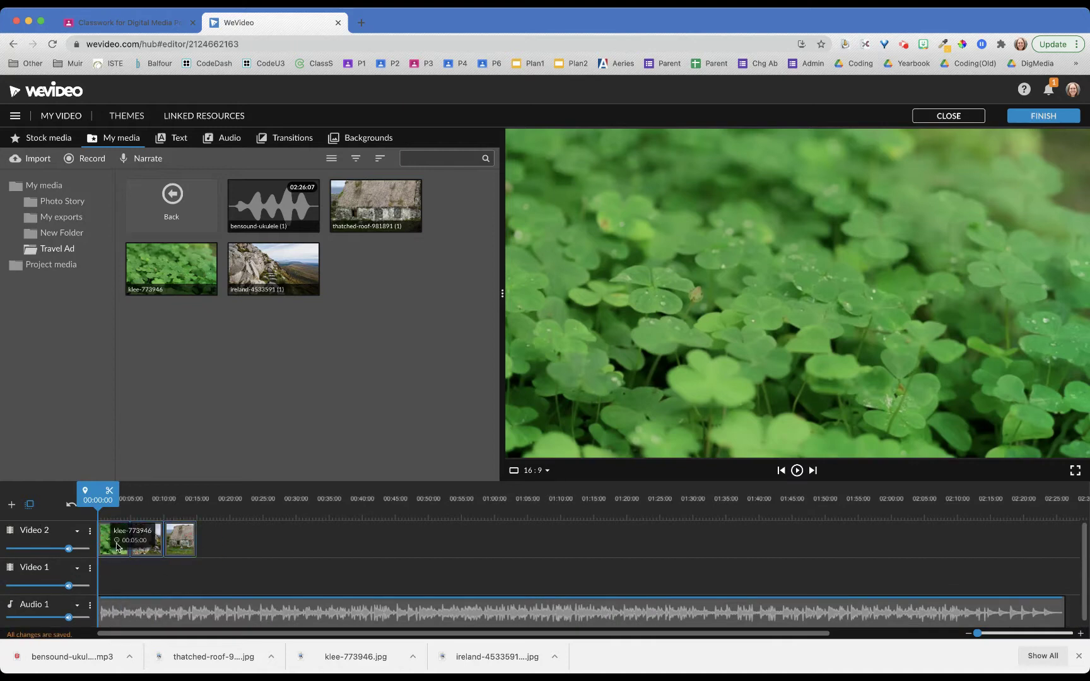
{"action": "left_click", "coordinate": [135, 577]}
{"action": "left_click_drag", "start_coordinate": [218, 545], "coordinate": [125, 586]}
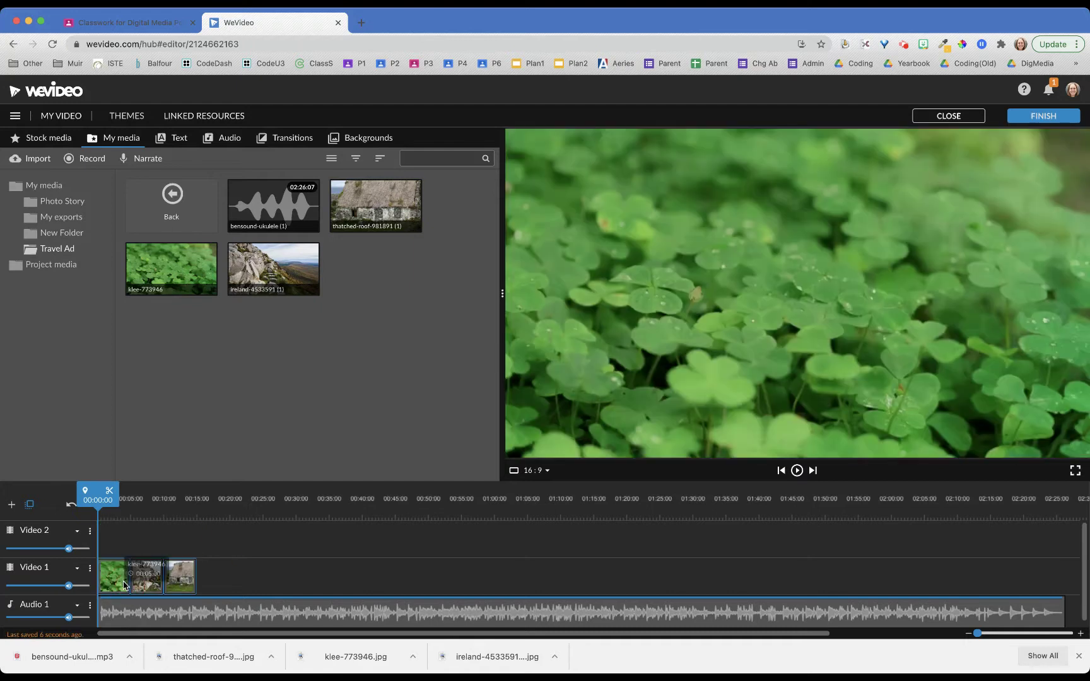
{"action": "left_click", "coordinate": [105, 551]}
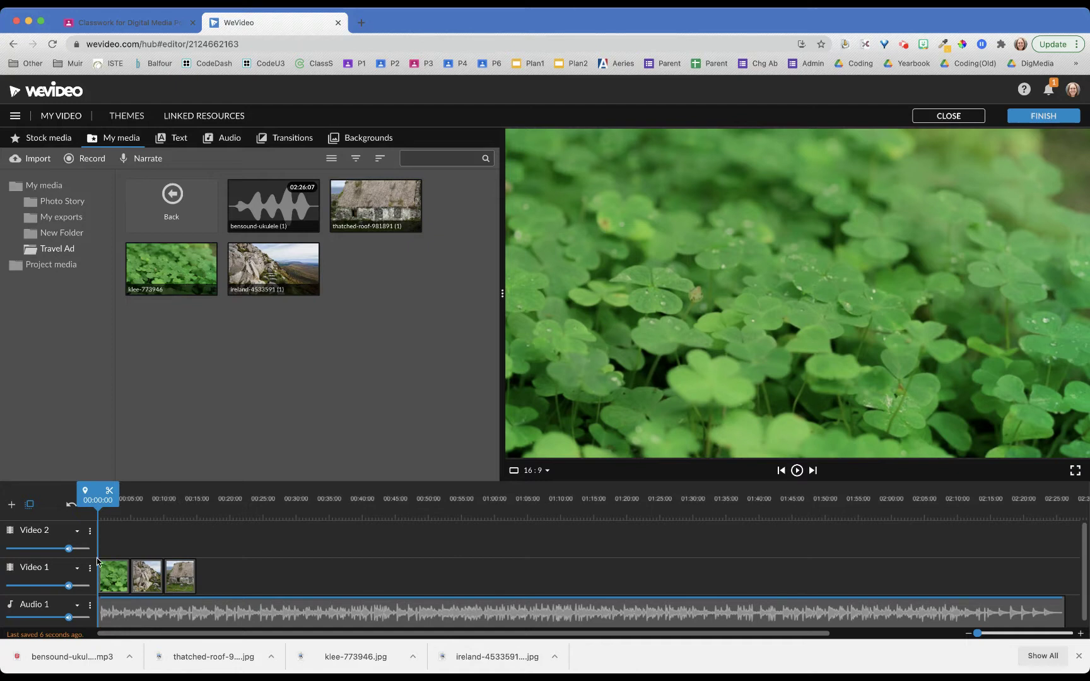
- Preview each photo clip on Video 1 and return the playhead to the start of the timeline
{"action": "left_click", "coordinate": [108, 587]}
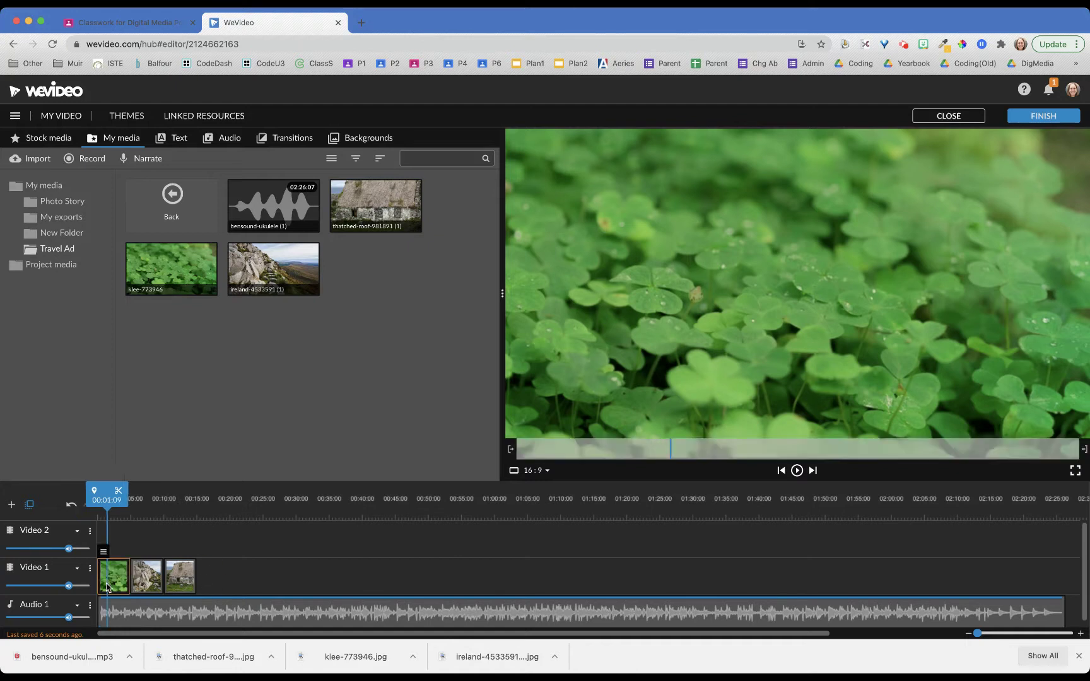
{"action": "left_click", "coordinate": [148, 586]}
{"action": "left_click", "coordinate": [102, 587]}
{"action": "left_click", "coordinate": [146, 585]}
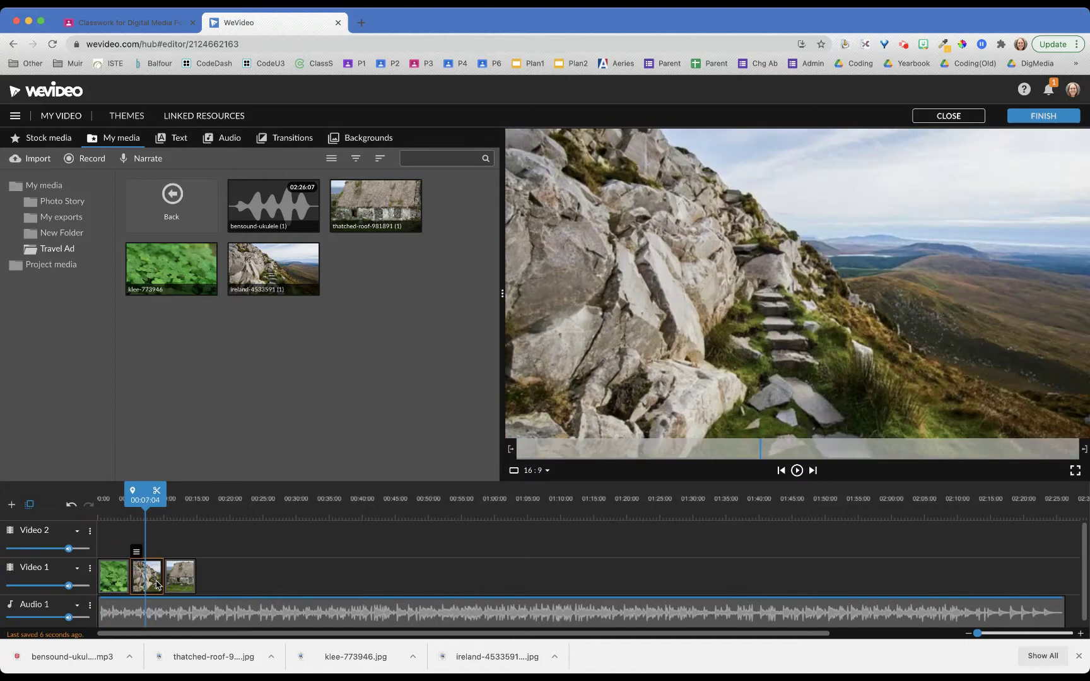
{"action": "left_click", "coordinate": [181, 581]}
{"action": "left_click", "coordinate": [113, 581]}
{"action": "mouse_move", "coordinate": [114, 580]}
{"action": "left_mouse_down"}
{"action": "mouse_move", "coordinate": [110, 540]}
{"action": "mouse_move", "coordinate": [215, 534]}
{"action": "mouse_move", "coordinate": [101, 577]}
{"action": "left_mouse_up"}
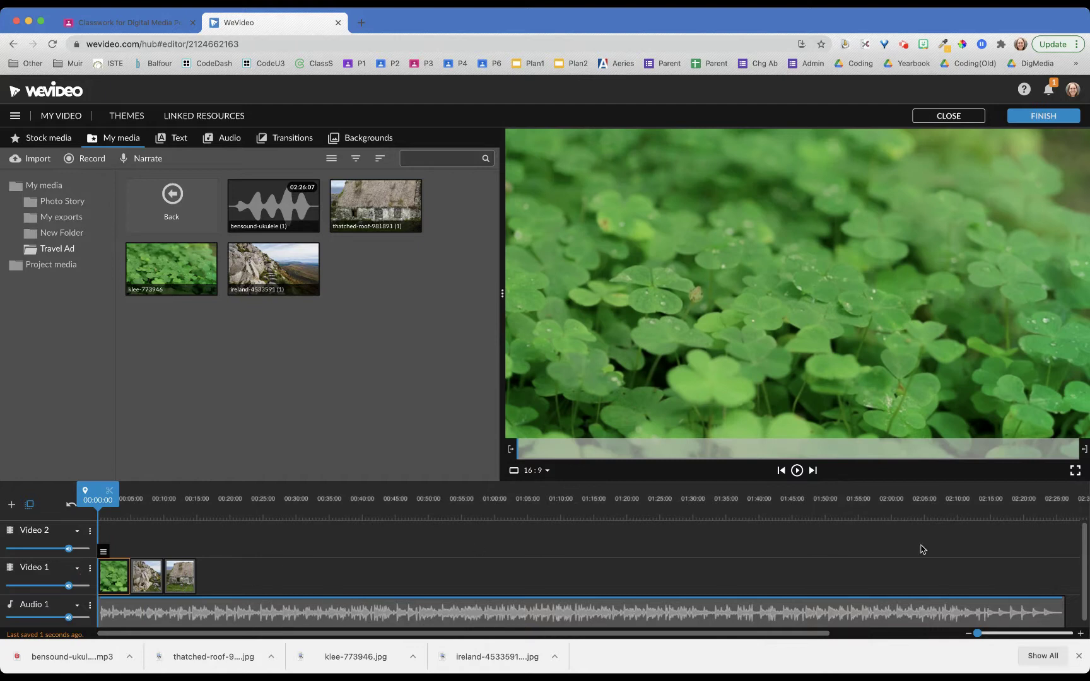
- Enlarge the timeline scale, play the slideshow with its music, and scrub the playhead back to the clover photo
{"action": "mouse_move", "coordinate": [978, 634]}
{"action": "left_mouse_down"}
{"action": "mouse_move", "coordinate": [1035, 634]}
{"action": "mouse_move", "coordinate": [975, 634]}
{"action": "mouse_move", "coordinate": [991, 644]}
{"action": "left_mouse_up"}
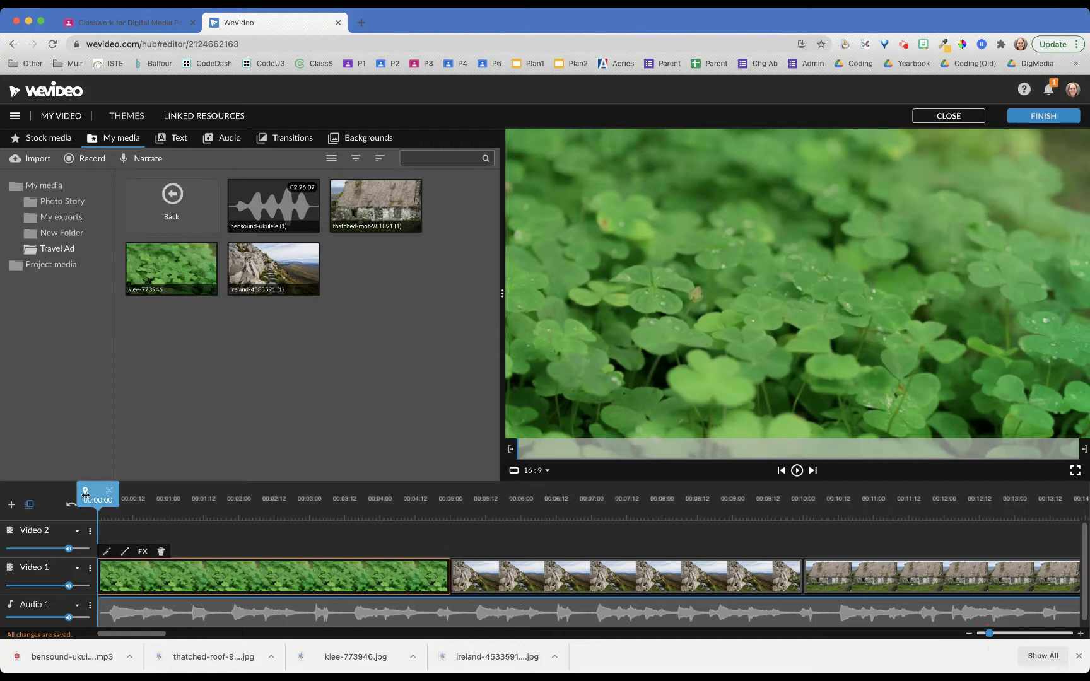
{"action": "key", "text": "space"}
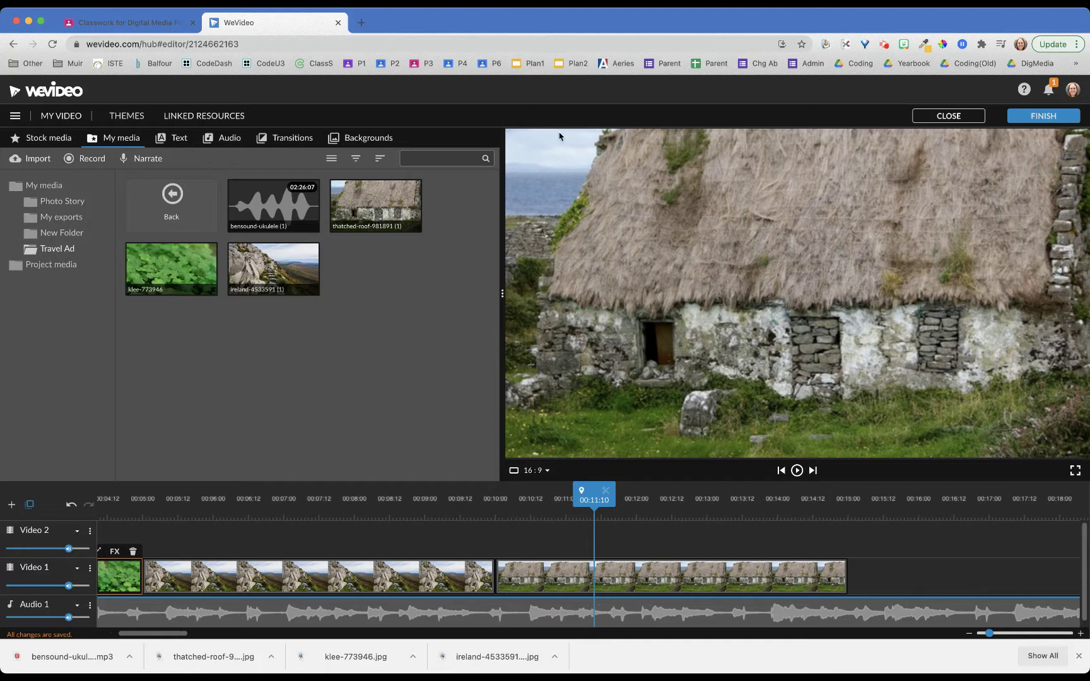
{"action": "left_click", "coordinate": [391, 511]}
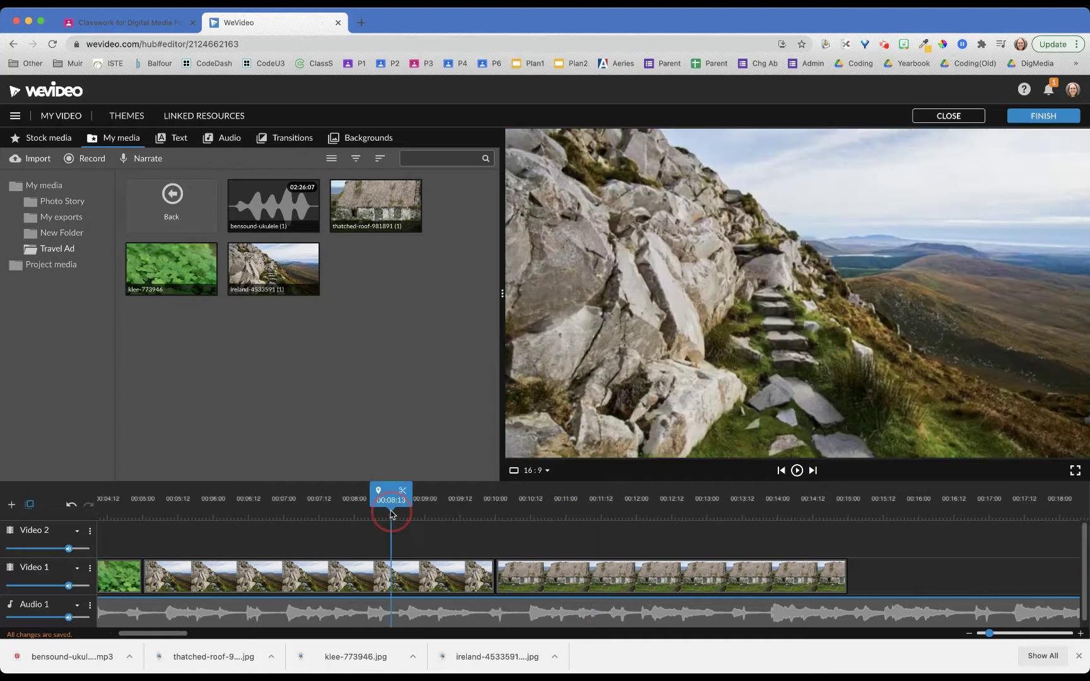
{"action": "left_click_drag", "start_coordinate": [391, 512], "coordinate": [312, 532]}
{"action": "scroll", "coordinate": [312, 532], "scroll_direction": "left", "scroll_amount": 5}
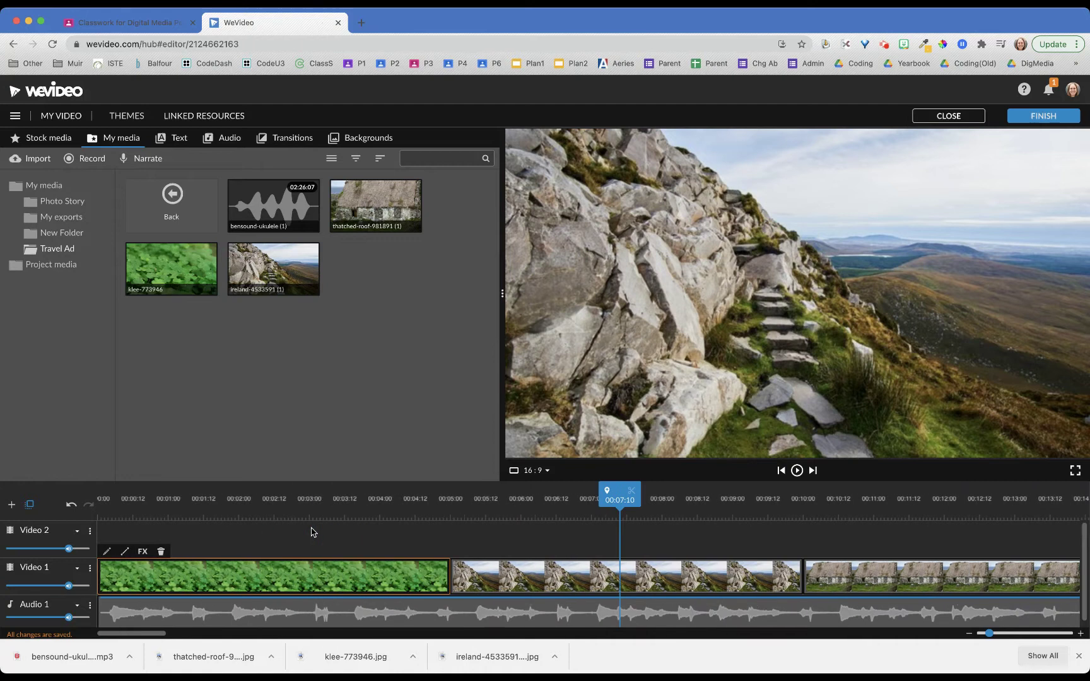
{"action": "left_click", "coordinate": [268, 515]}
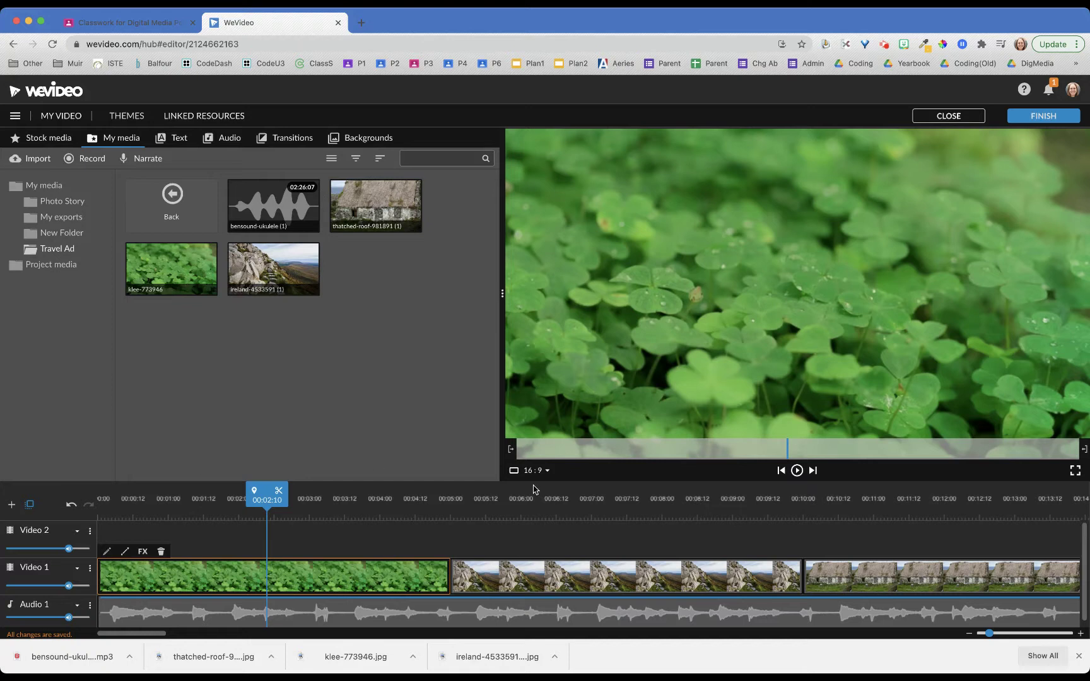
- Zoom the timeline out until all three photos fit and switch back to the Classroom assignment
{"action": "left_click_drag", "start_coordinate": [989, 633], "coordinate": [981, 633]}
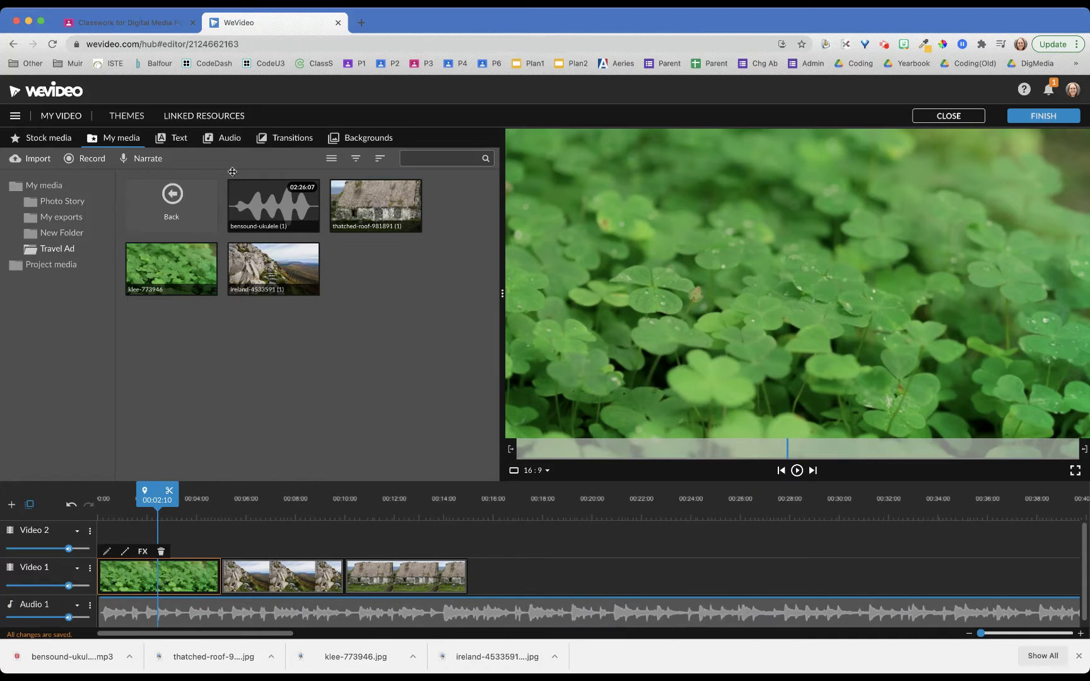
{"action": "left_click", "coordinate": [109, 24]}
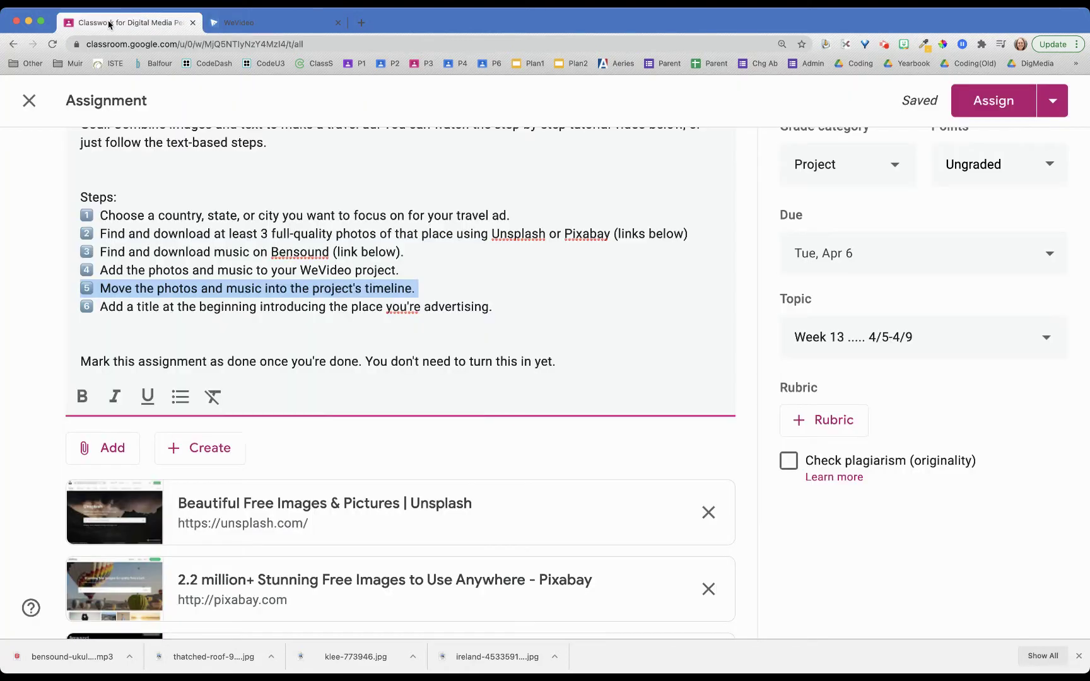
{"action": "triple_click", "coordinate": [141, 307]}
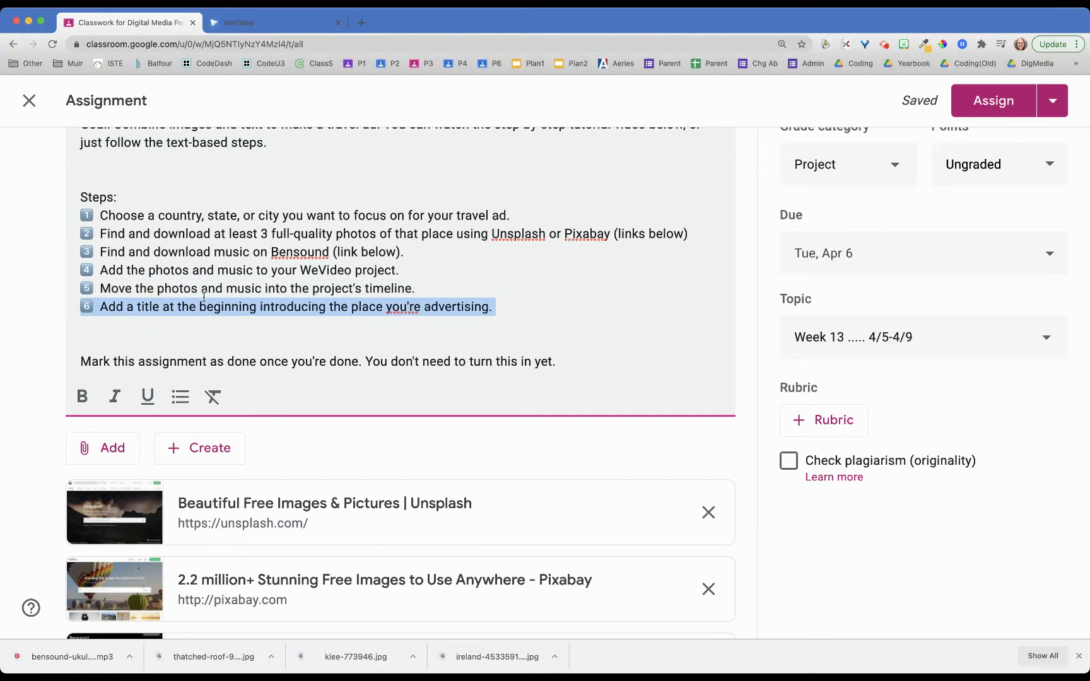
{"action": "left_click", "coordinate": [406, 308]}
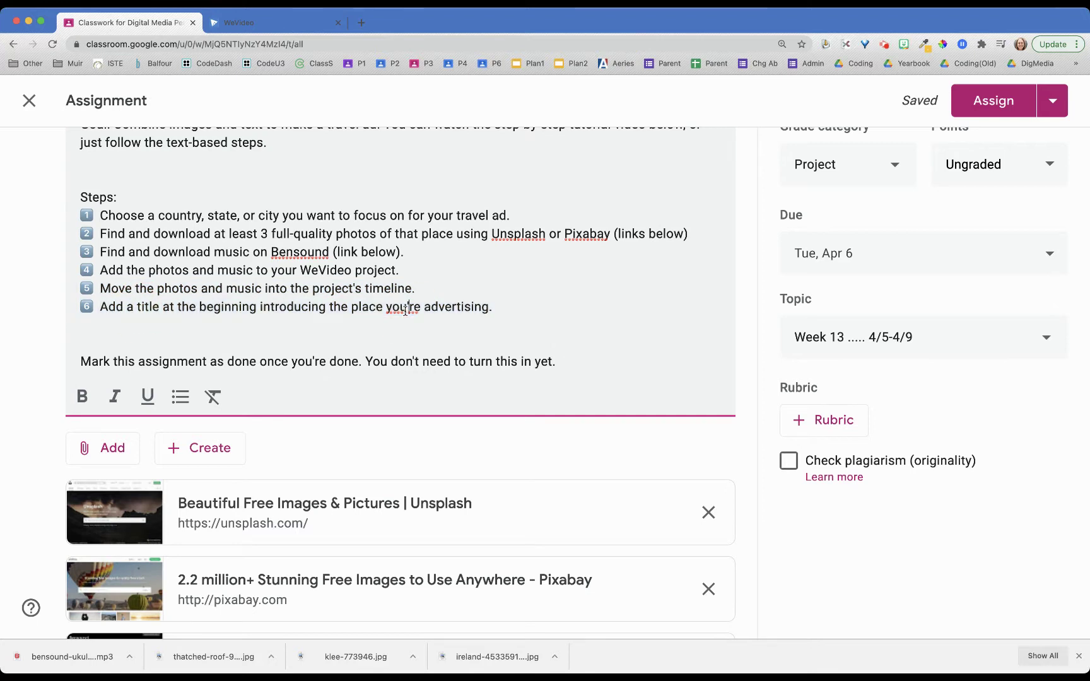
{"action": "key", "text": "BackSpace"}
{"action": "key", "text": "BackSpace"}
{"action": "key", "text": "BackSpace"}
{"action": "type", "text": "r"}
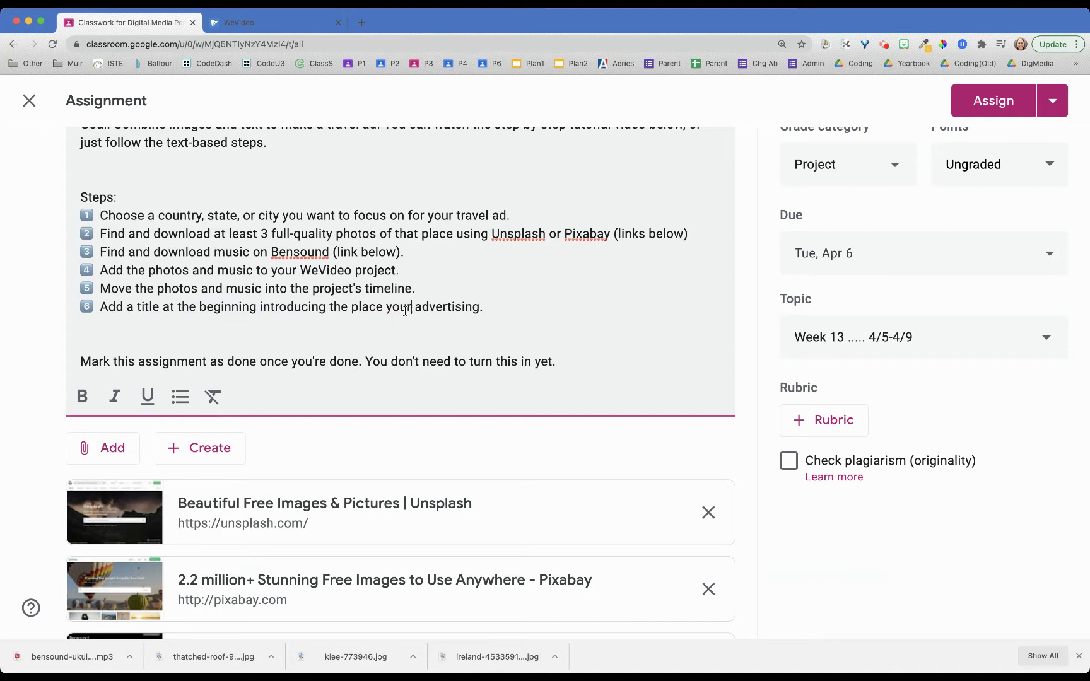
{"action": "double_click", "coordinate": [440, 307]}
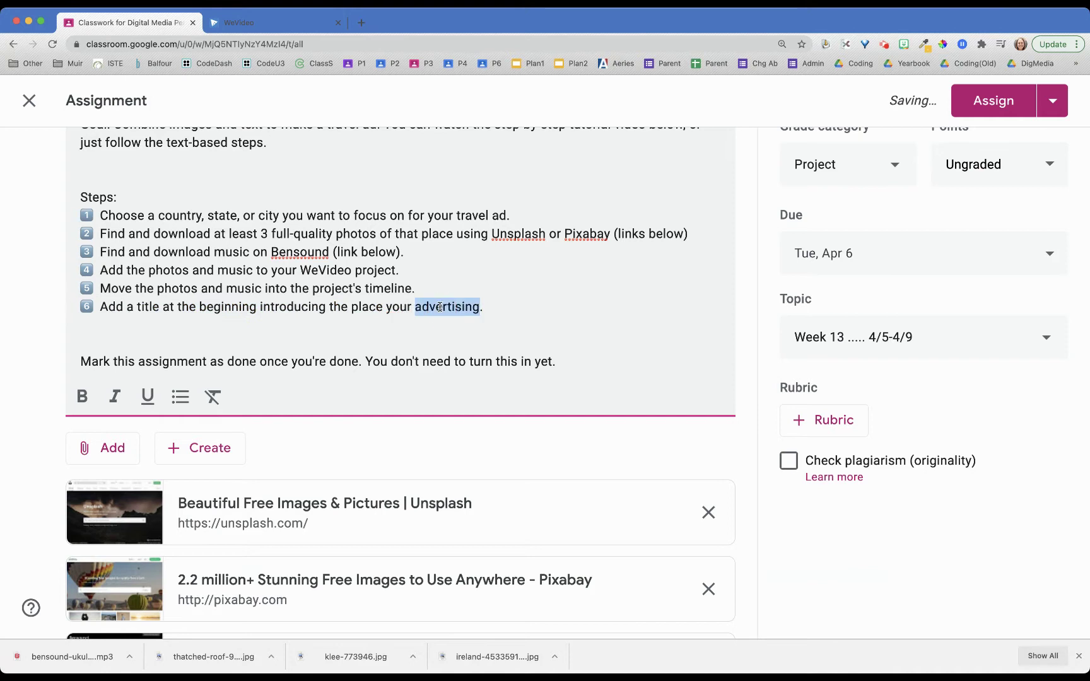
{"action": "left_click", "coordinate": [410, 308]}
{"action": "key", "text": "BackSpace"}
{"action": "type", "text": "'re"}
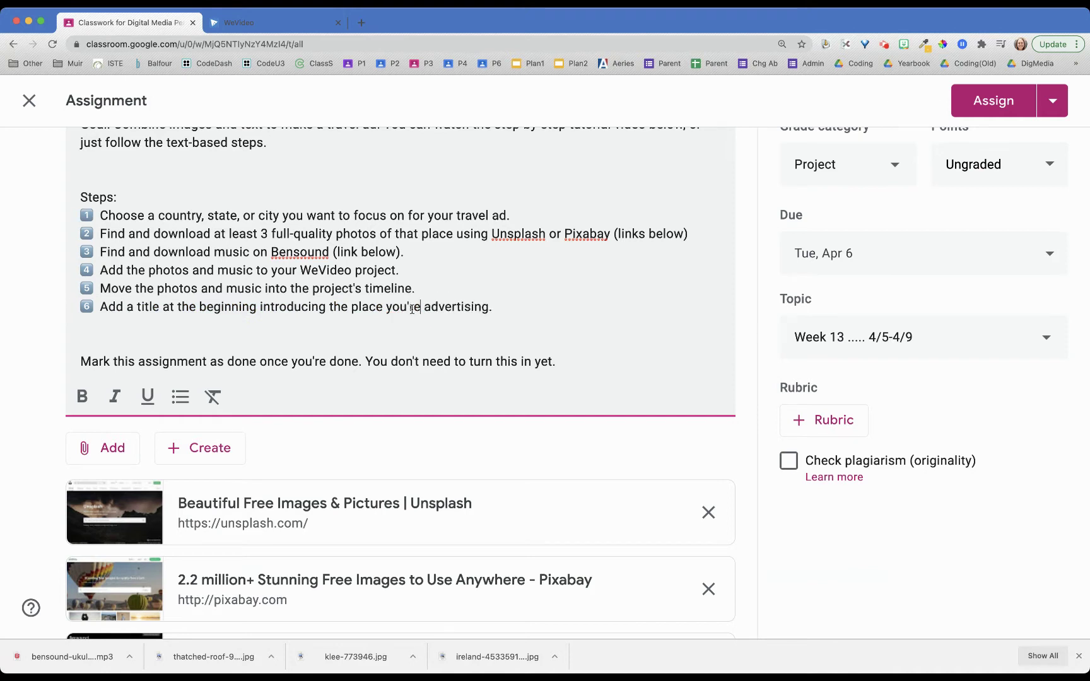
{"action": "left_click", "coordinate": [397, 332]}
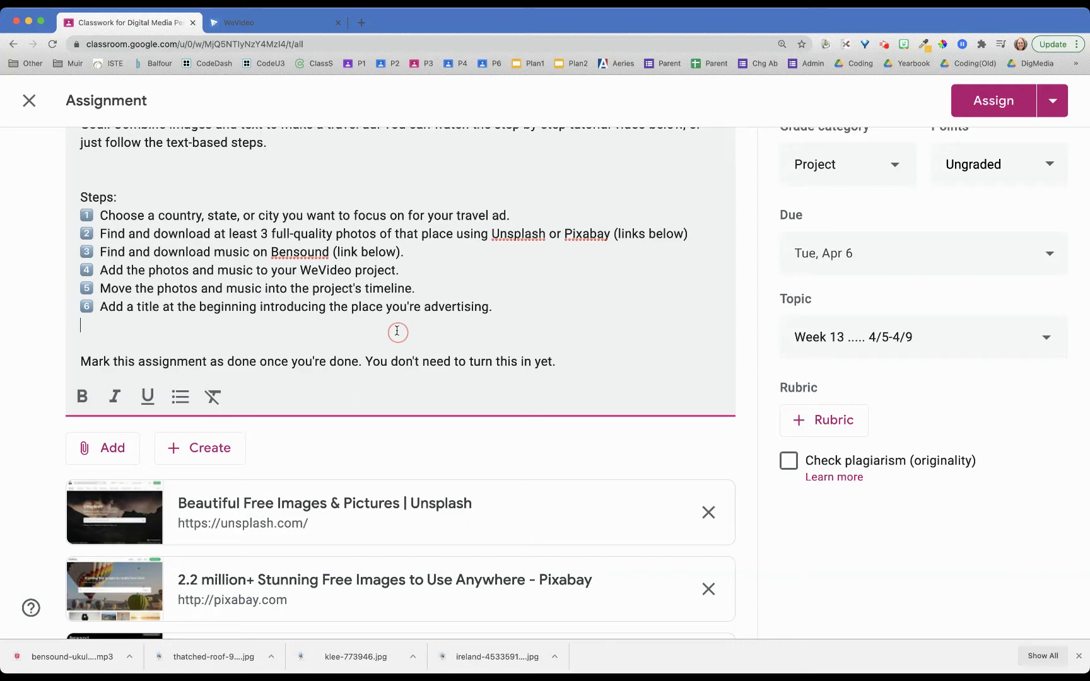
- Switch to WeVideo and return the playhead to the start of the timeline
{"action": "left_click", "coordinate": [232, 24]}
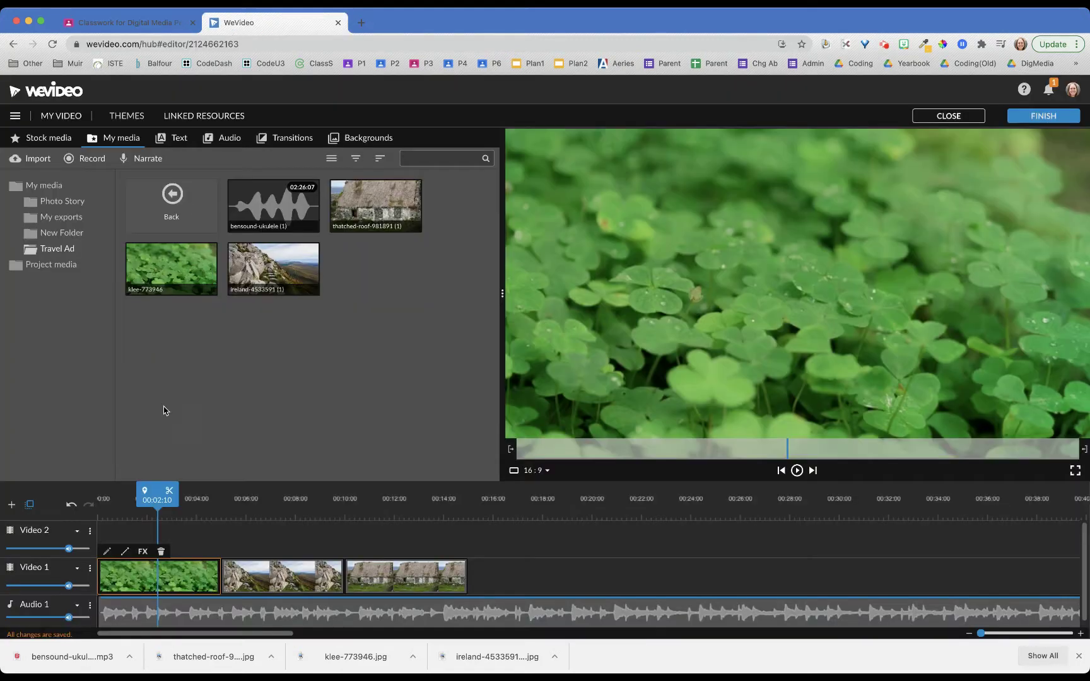
{"action": "left_click_drag", "start_coordinate": [158, 500], "coordinate": [98, 503]}
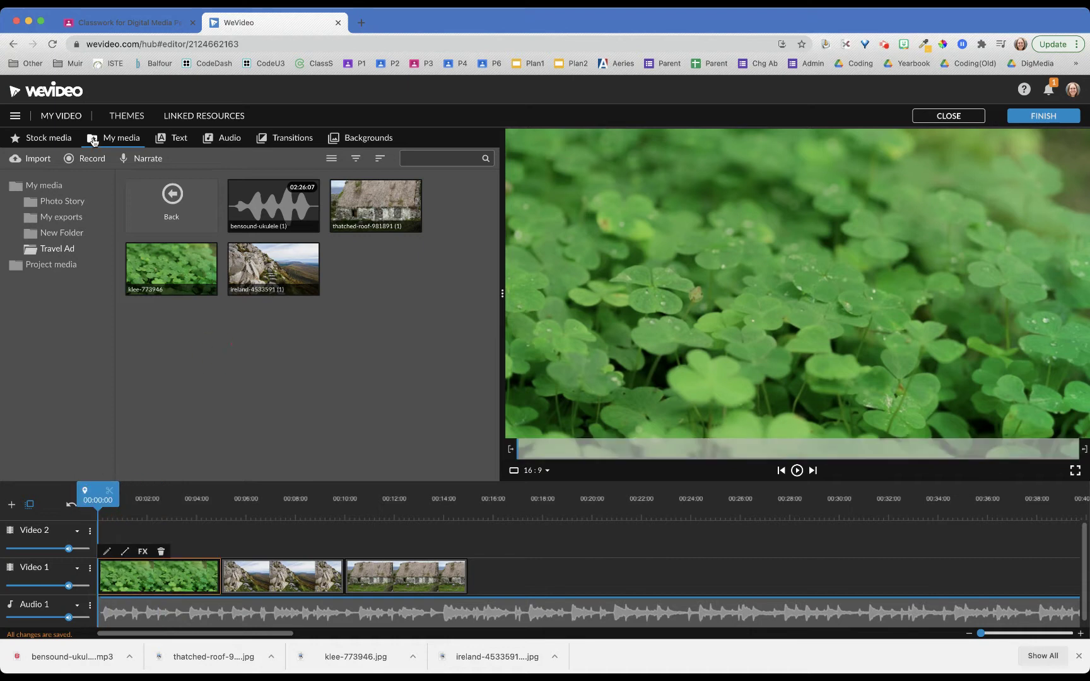
- Browse the Static and Motion text templates and preview the Sparkle title animation
{"action": "left_click", "coordinate": [179, 139]}
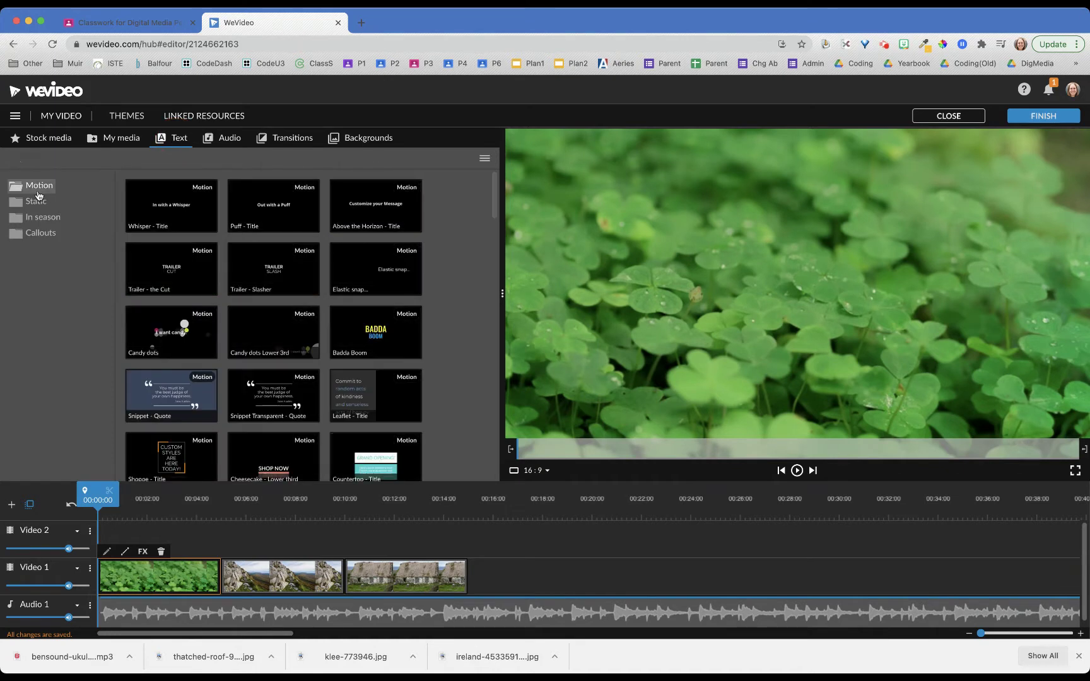
{"action": "left_click", "coordinate": [35, 205]}
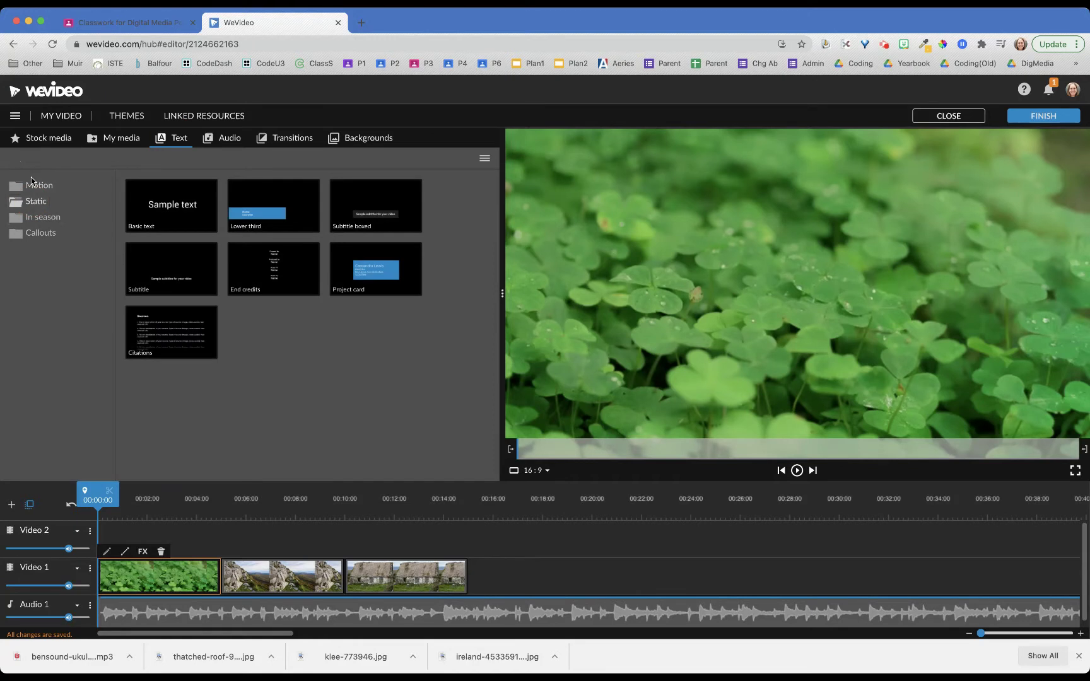
{"action": "left_click", "coordinate": [29, 189]}
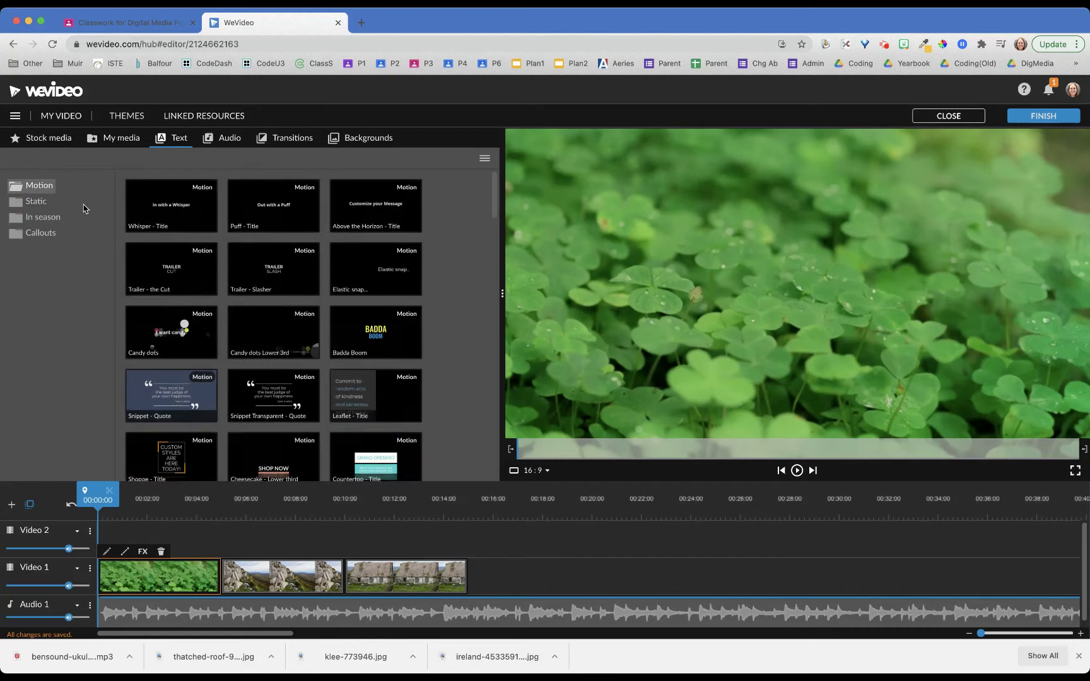
{"action": "scroll", "coordinate": [294, 235], "scroll_direction": "down", "scroll_amount": 10}
{"action": "scroll", "coordinate": [293, 235], "scroll_direction": "down", "scroll_amount": 6}
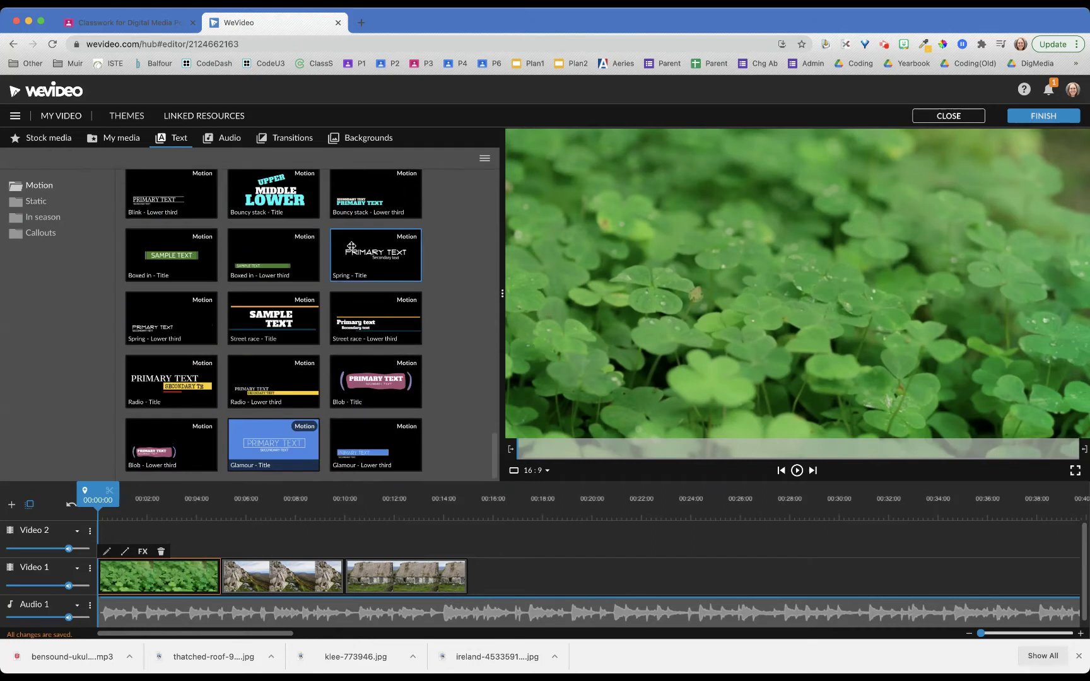
{"action": "scroll", "coordinate": [351, 246], "scroll_direction": "up", "scroll_amount": 7}
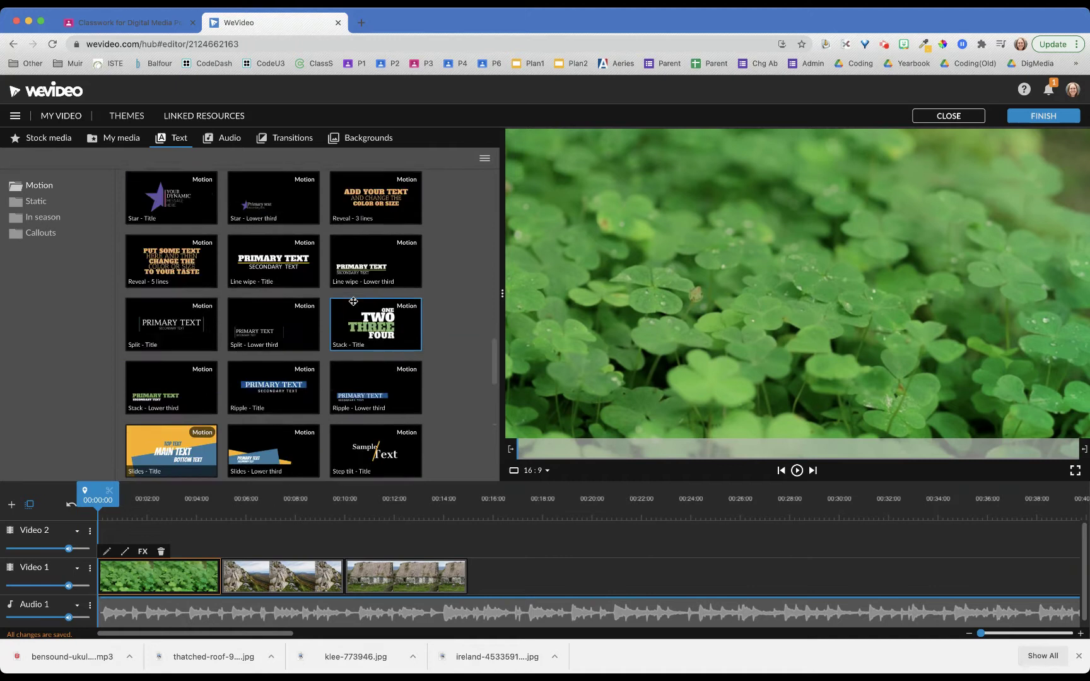
{"action": "scroll", "coordinate": [353, 302], "scroll_direction": "up", "scroll_amount": 5}
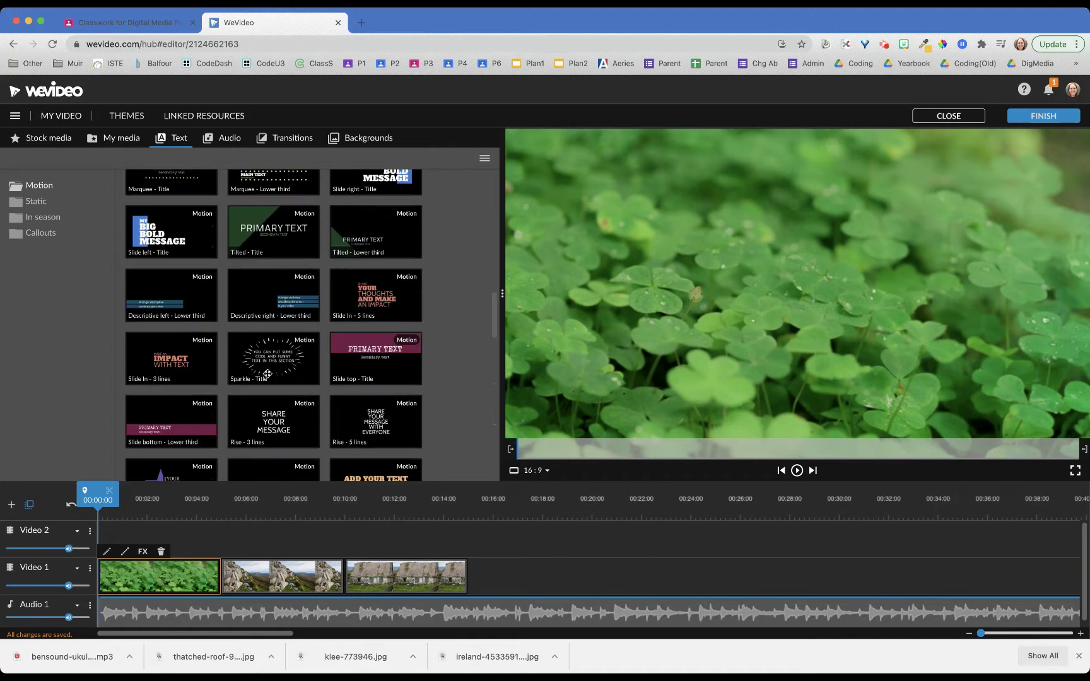
{"action": "left_click", "coordinate": [267, 364]}
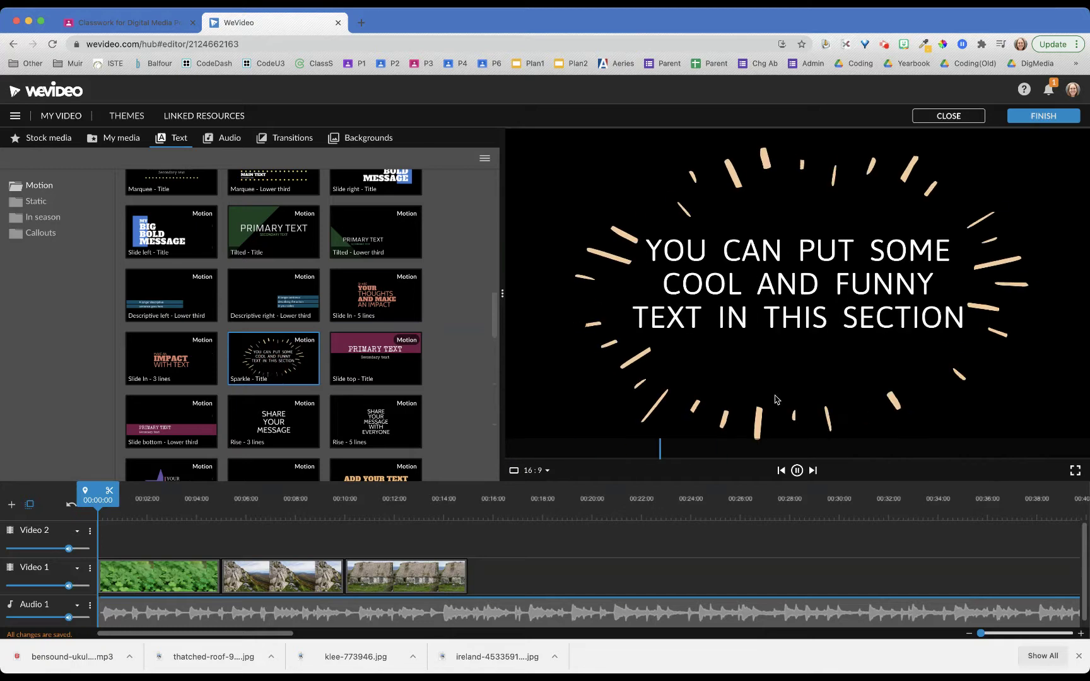
{"action": "left_click", "coordinate": [265, 302]}
{"action": "scroll", "coordinate": [266, 302], "scroll_direction": "up", "scroll_amount": 1}
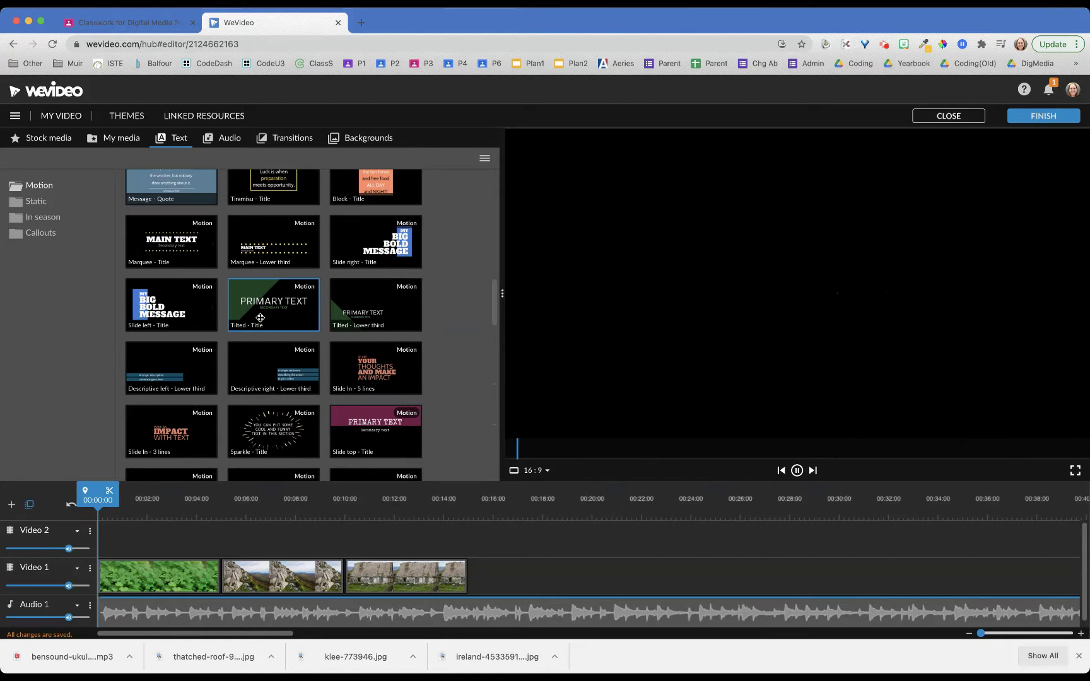
{"action": "scroll", "coordinate": [278, 316], "scroll_direction": "up", "scroll_amount": 4}
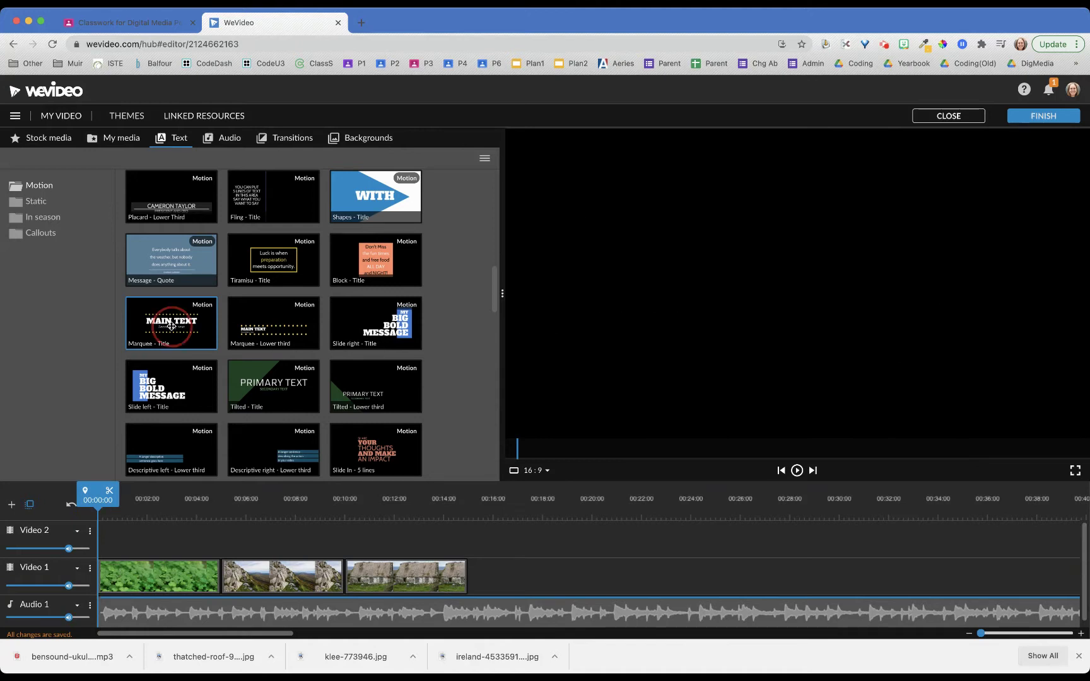
- Place the Marquee motion title at the start of Video 2 above the clover photo and scrub through it
{"action": "left_click_drag", "start_coordinate": [172, 329], "coordinate": [114, 545]}
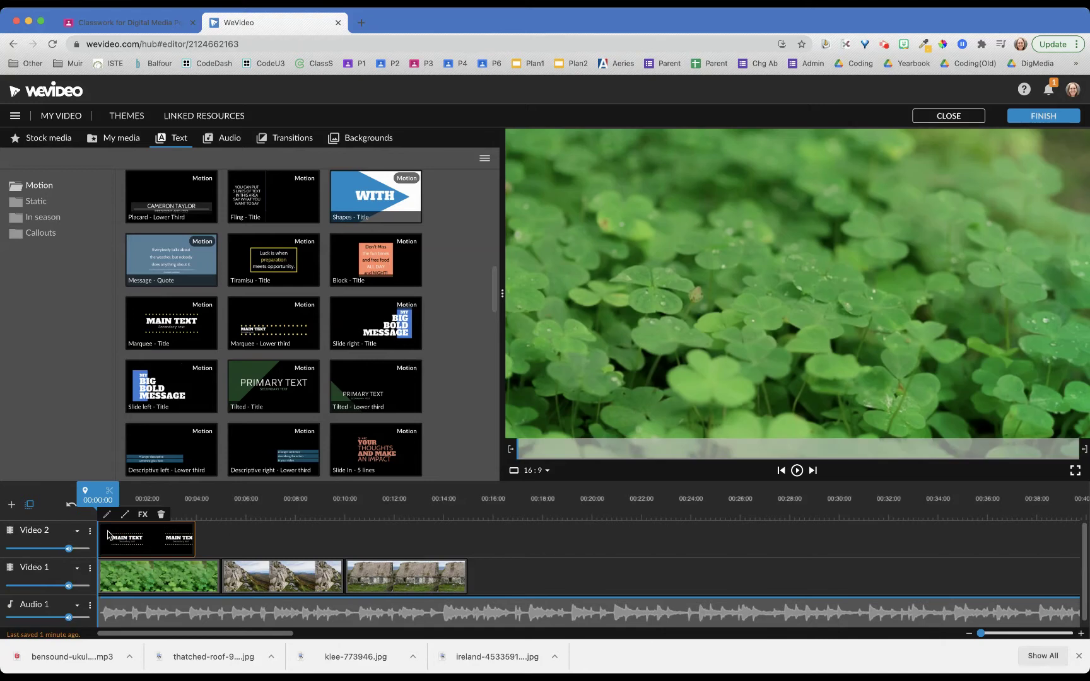
{"action": "left_click_drag", "start_coordinate": [95, 498], "coordinate": [142, 504]}
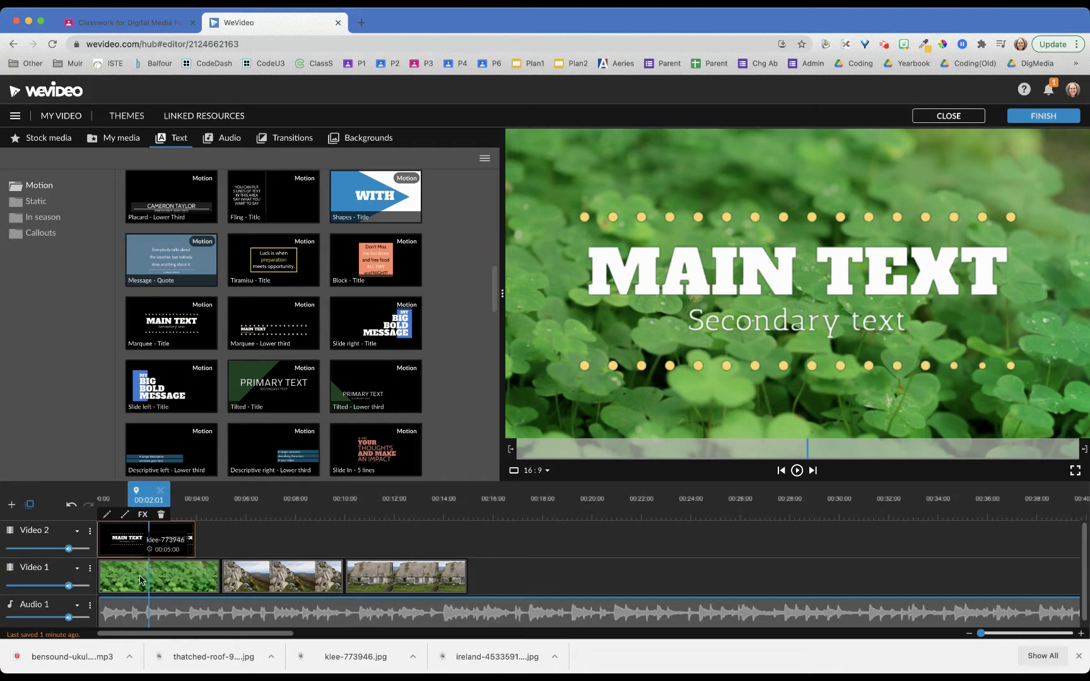
- Try placing the mountain path photo on Video 2 with the Marquee title beneath it on Video 1, and play that section
{"action": "left_click_drag", "start_coordinate": [326, 571], "coordinate": [322, 537]}
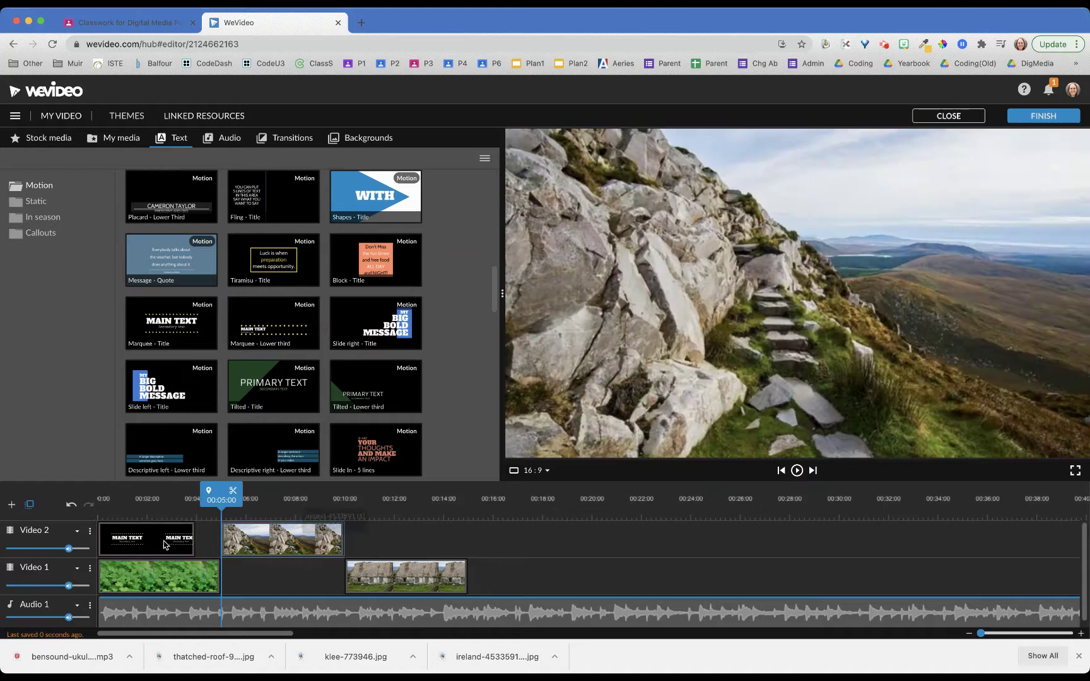
{"action": "left_click_drag", "start_coordinate": [135, 538], "coordinate": [265, 586]}
{"action": "key", "text": "space"}
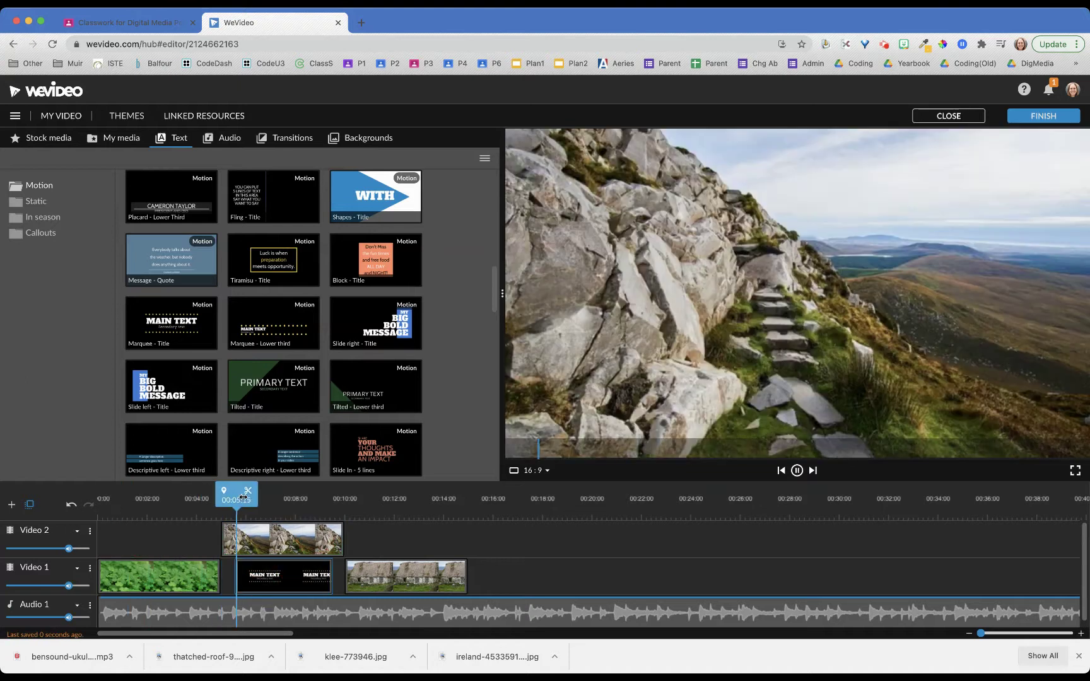
{"action": "key", "text": "space"}
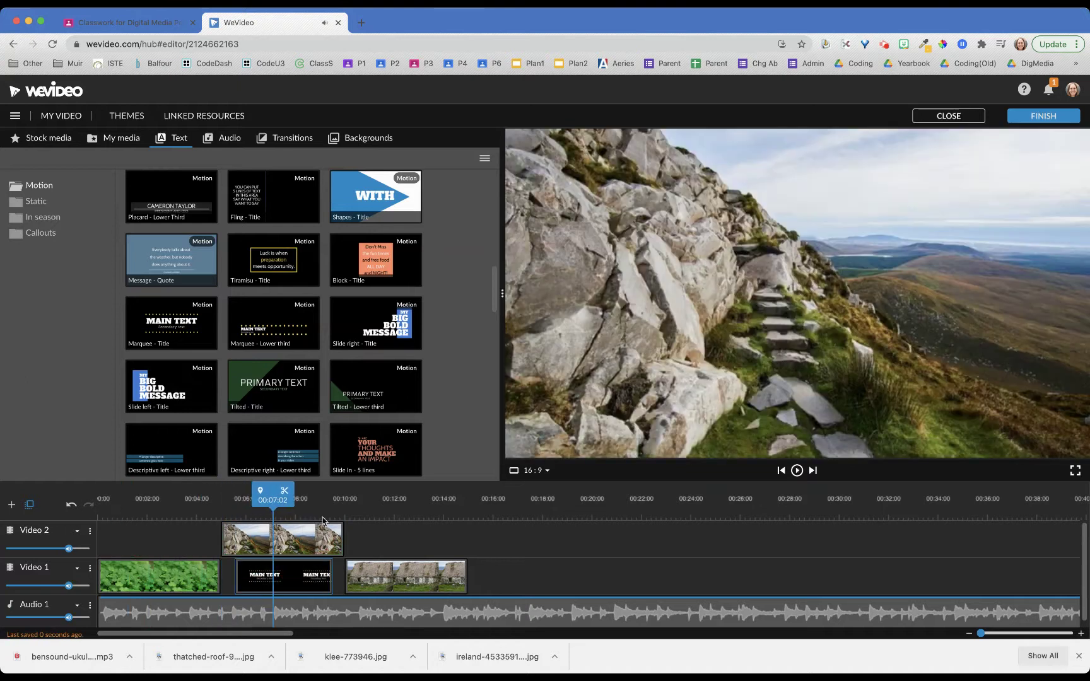
- Move the Marquee title back to the start of Video 2 and the mountain path photo back to its Video 1 slot
{"action": "left_click_drag", "start_coordinate": [291, 570], "coordinate": [149, 545]}
{"action": "left_click_drag", "start_coordinate": [274, 544], "coordinate": [273, 577]}
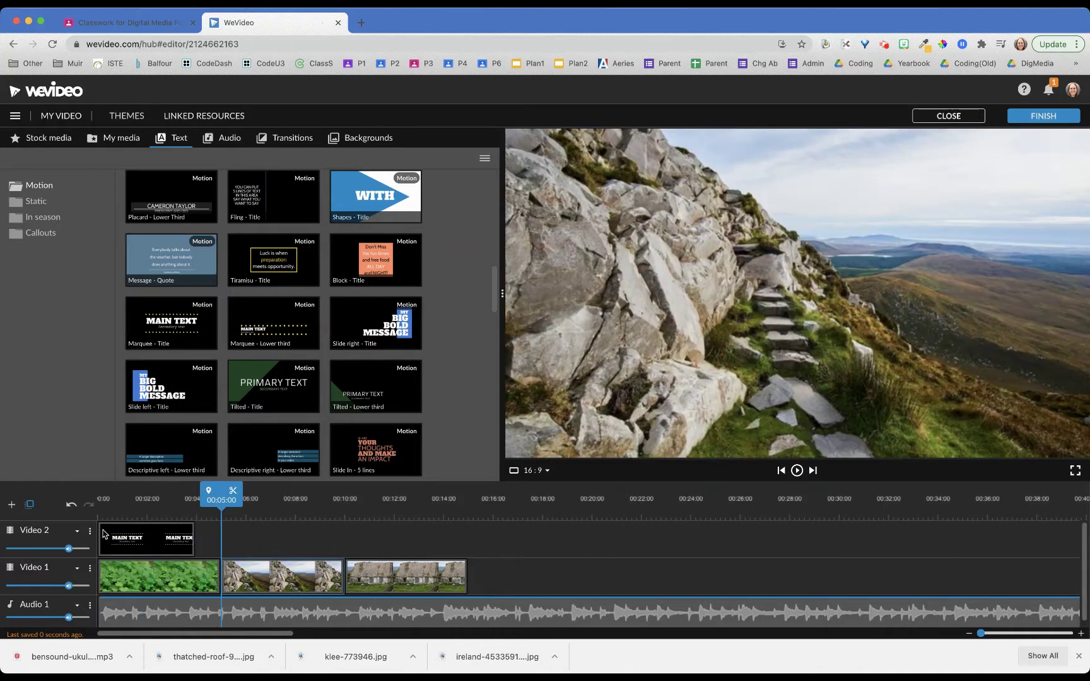
{"action": "left_click", "coordinate": [207, 502]}
{"action": "left_click", "coordinate": [143, 500]}
{"action": "left_click", "coordinate": [162, 536]}
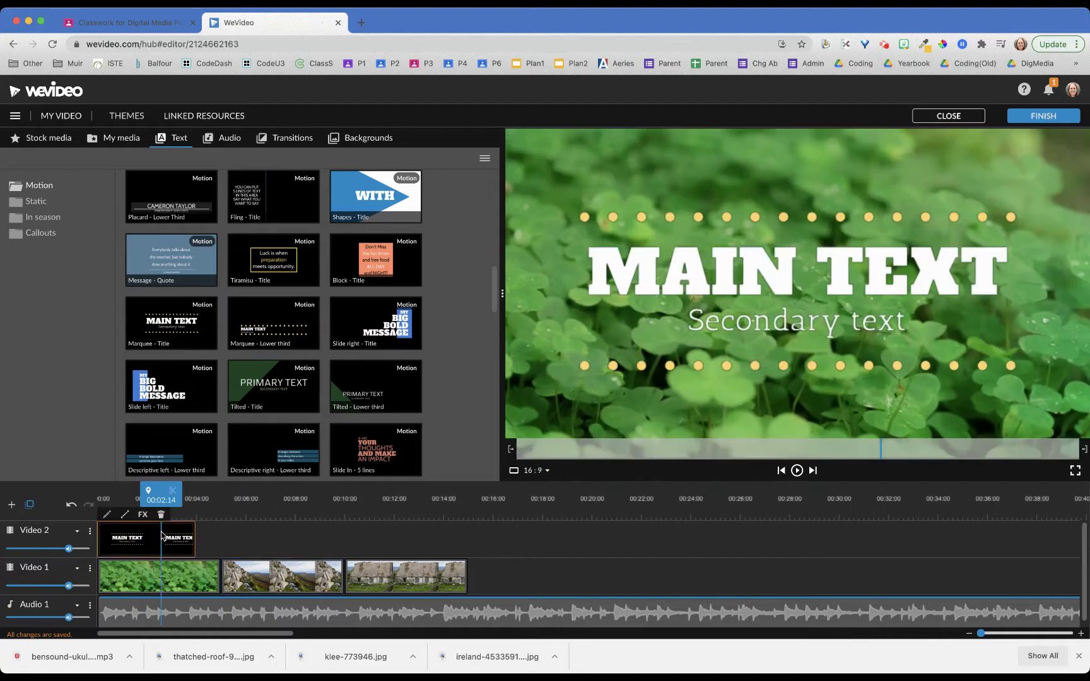
- Open the Marquee title for editing and set its main text to "Ireland"
{"action": "double_click", "coordinate": [120, 540]}
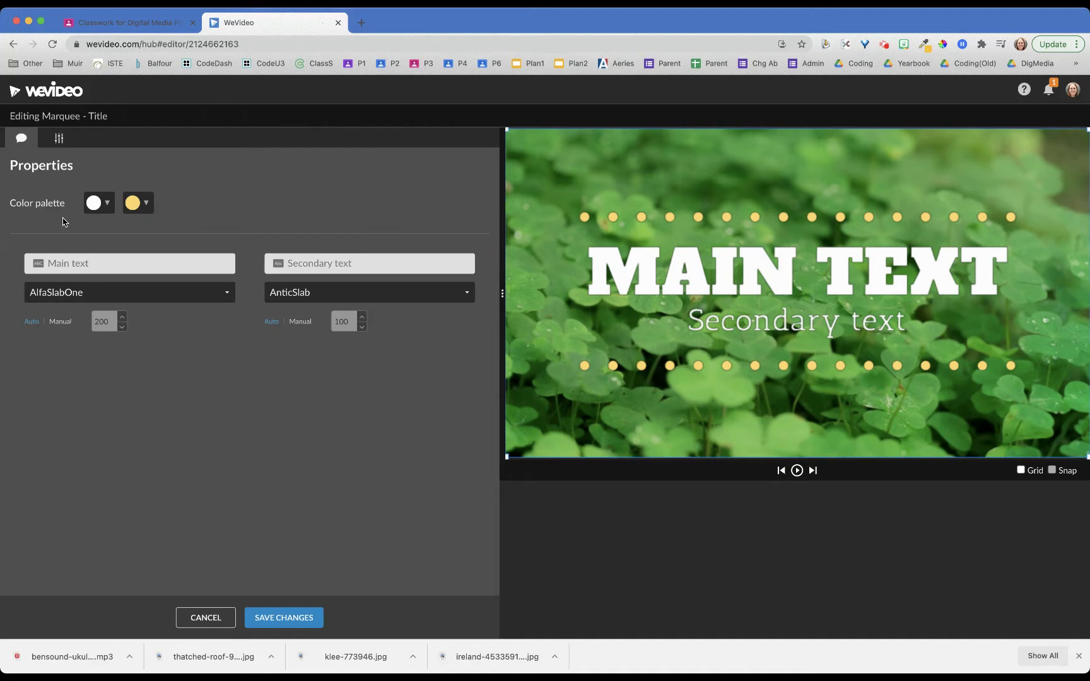
{"action": "left_click", "coordinate": [60, 137]}
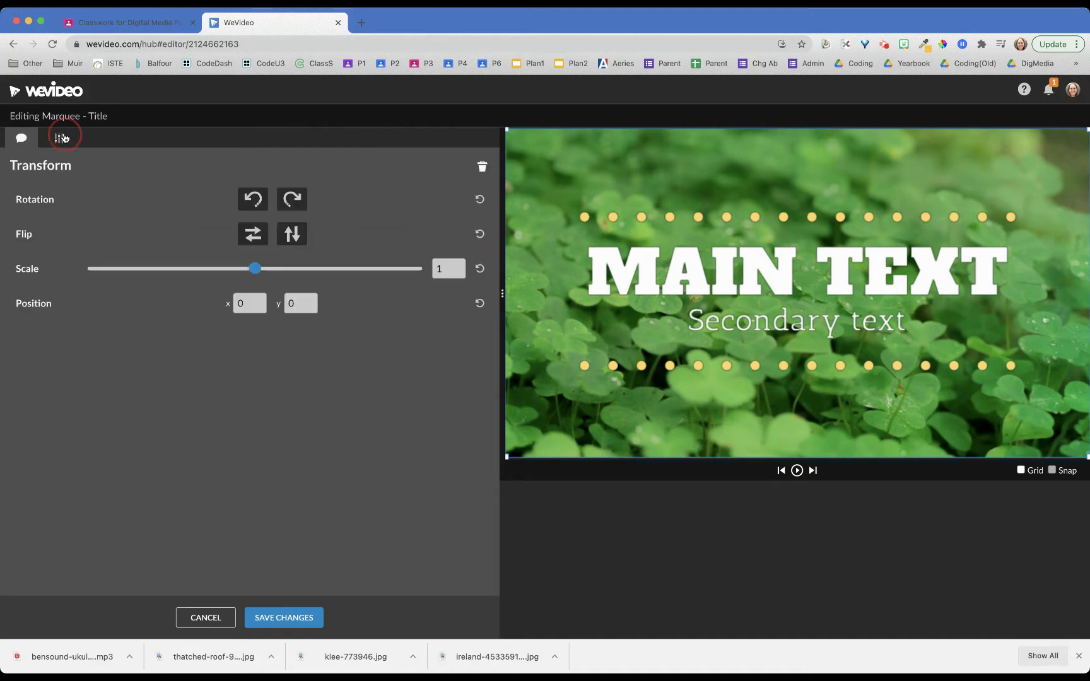
{"action": "left_click", "coordinate": [34, 142]}
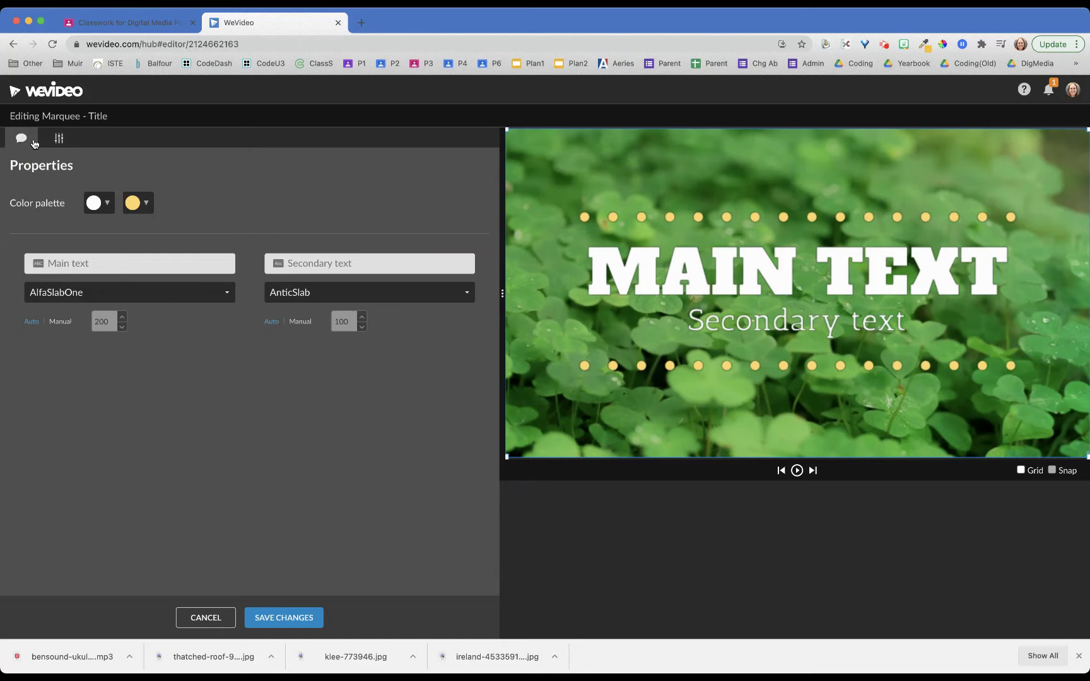
{"action": "left_click", "coordinate": [98, 265]}
{"action": "type", "text": "Ir"}
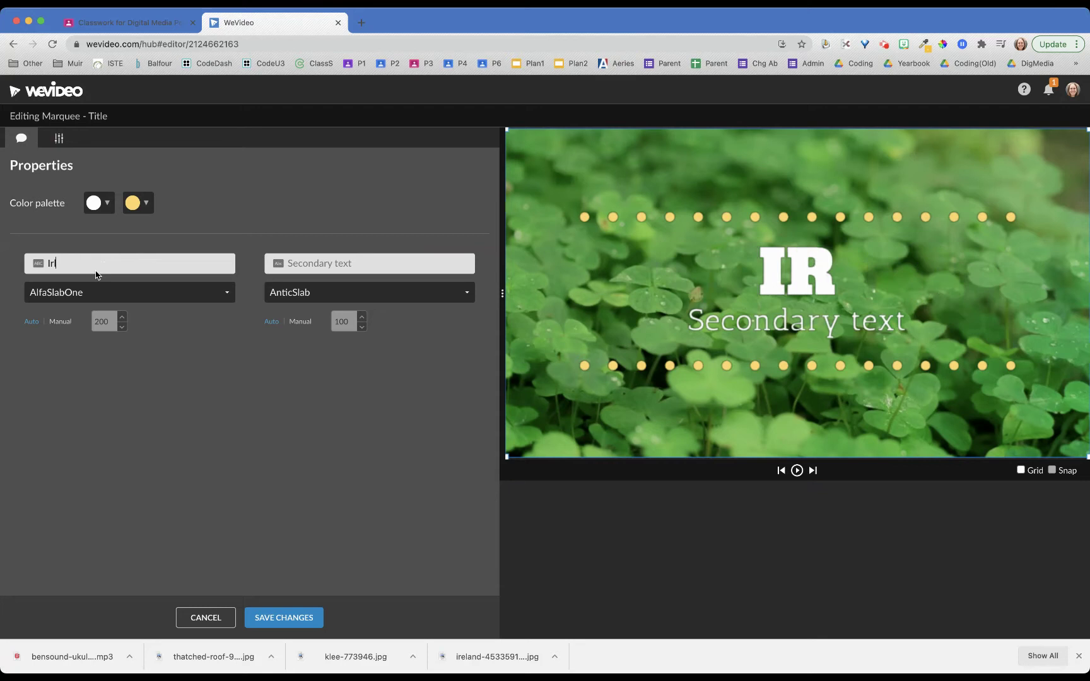
{"action": "type", "text": "eland"}
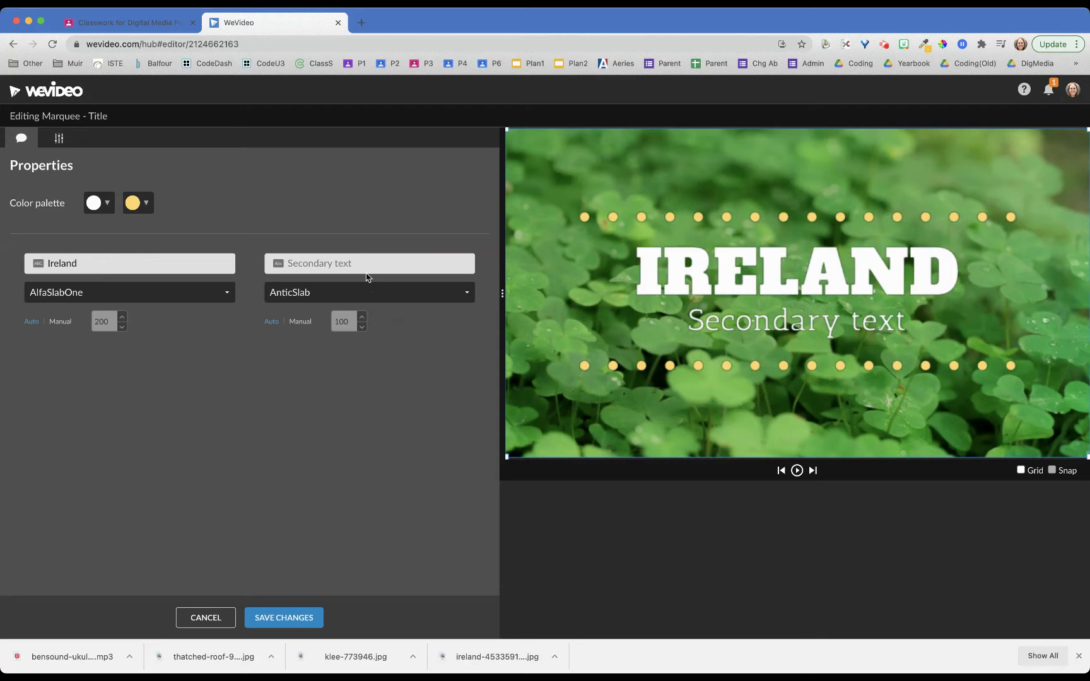
- Set the title's secondary text to "Best Vacation Ever!" and keep the AlfaSlabOne font for the main text
{"action": "left_click", "coordinate": [377, 262]}
{"action": "type", "text": "Best Vacqatio"}
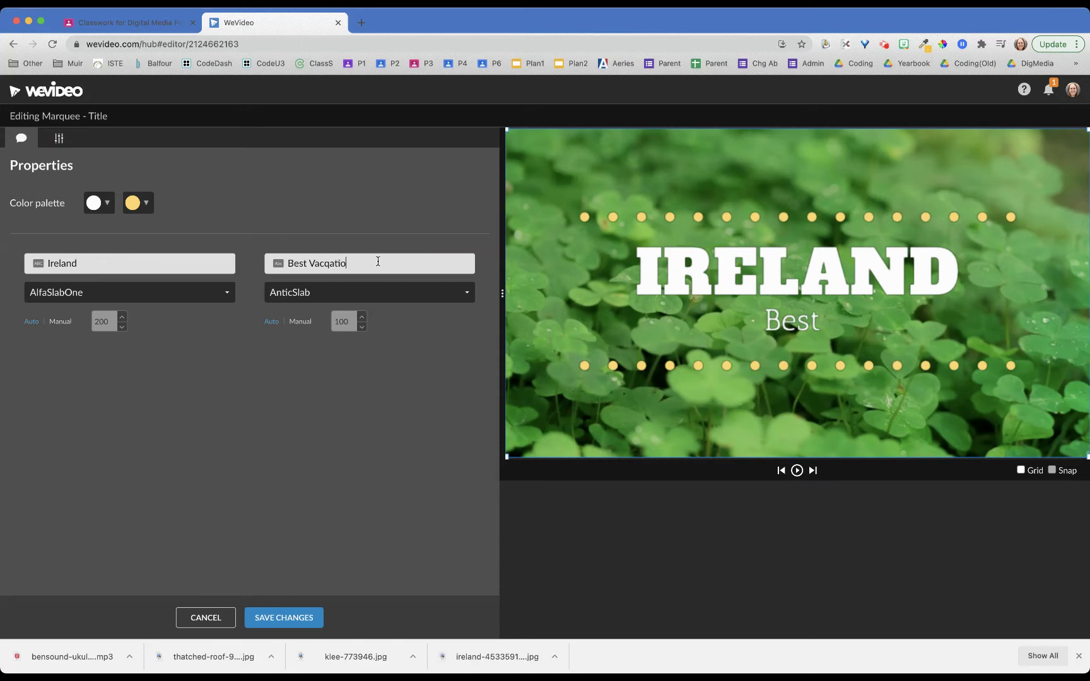
{"action": "type", "text": "Even"}
{"action": "key", "text": "BackSpace"}
{"action": "type", "text": "r!"}
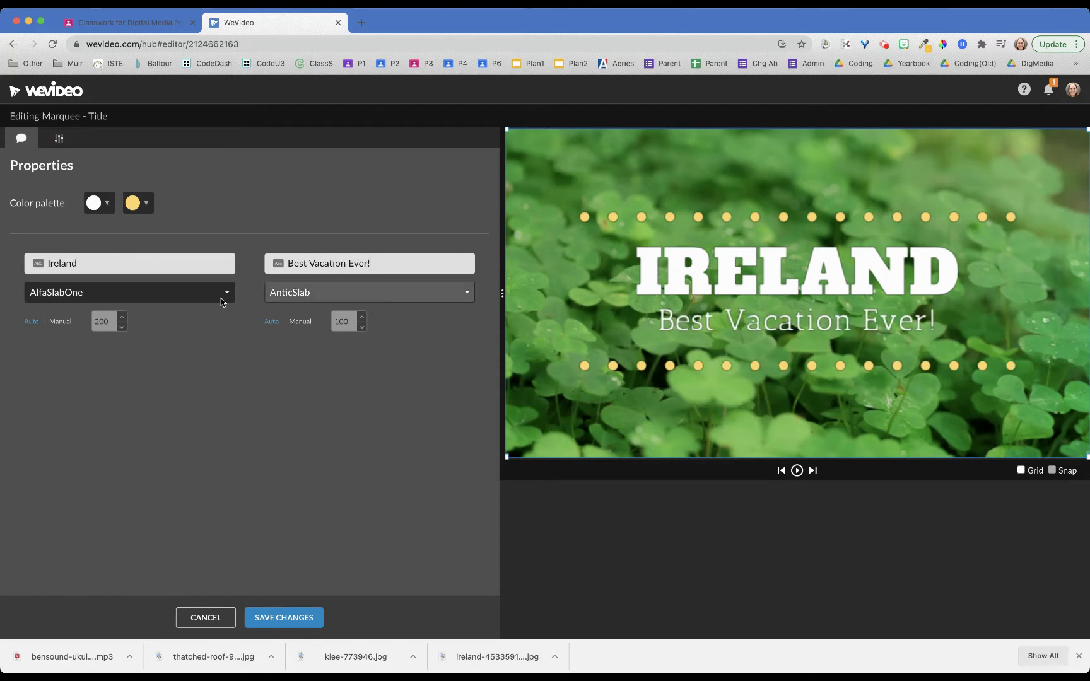
{"action": "left_click", "coordinate": [162, 299]}
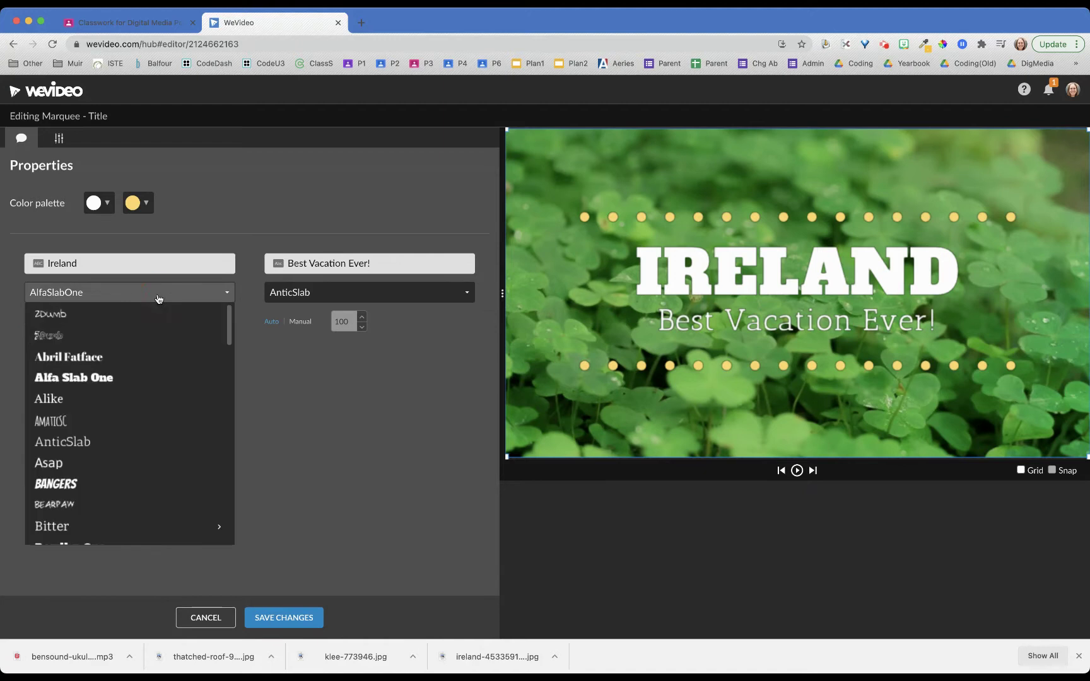
{"action": "left_click", "coordinate": [374, 448]}
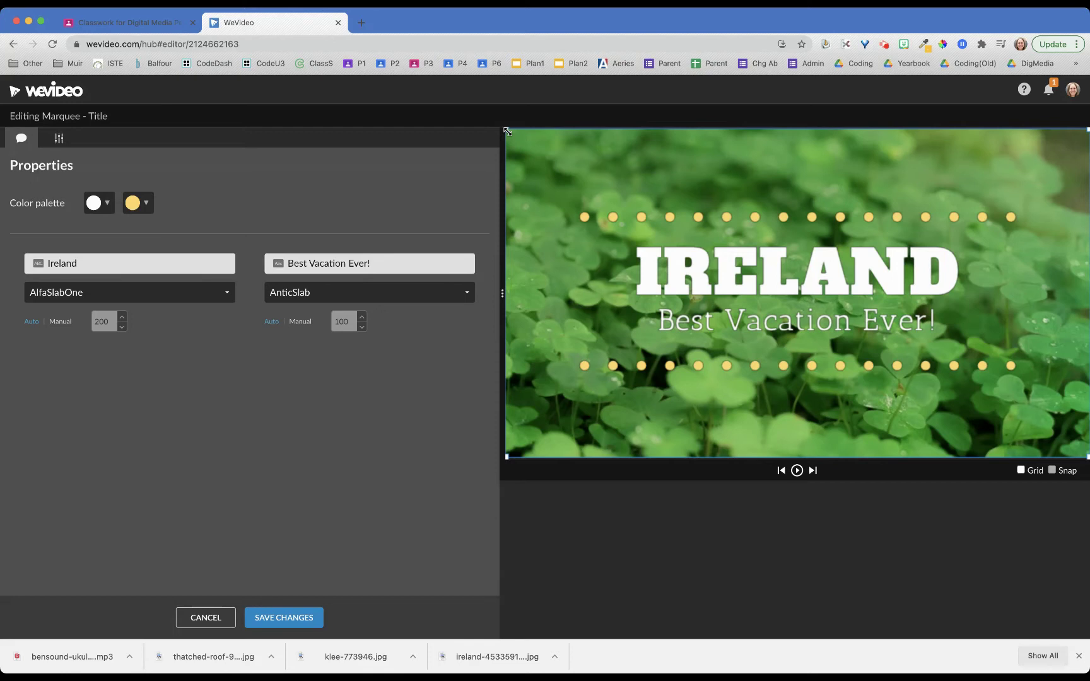
- Enlarge the title slightly in the preview and change the color of its dotted lines to black
{"action": "left_click_drag", "start_coordinate": [508, 132], "coordinate": [421, 143]}
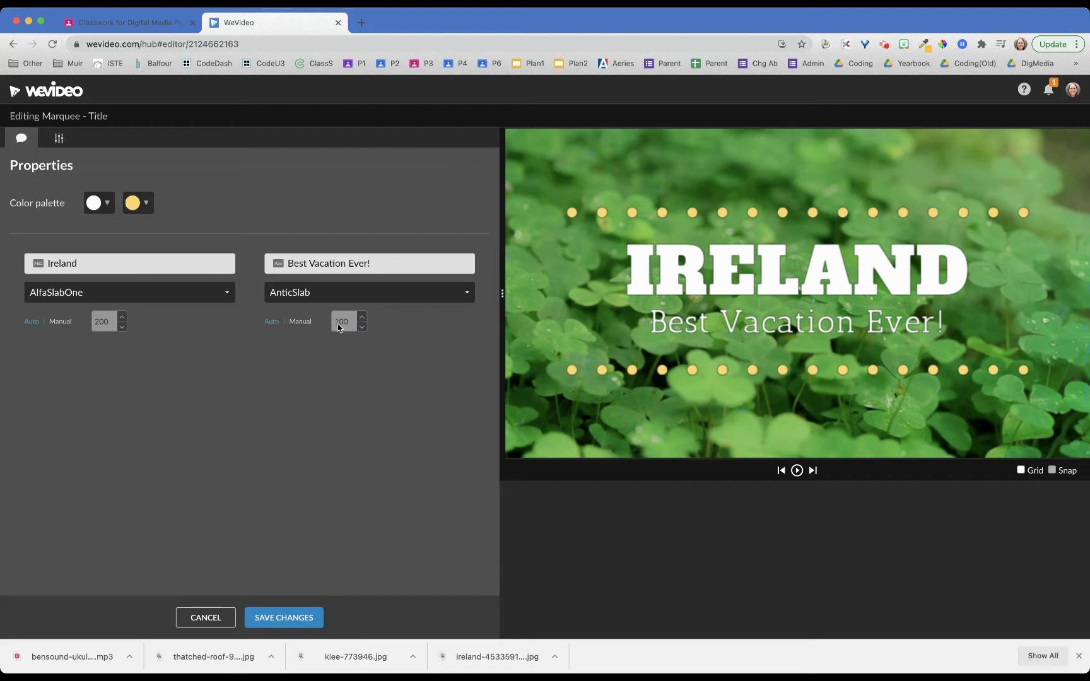
{"action": "left_click", "coordinate": [148, 213]}
{"action": "left_click", "coordinate": [133, 222]}
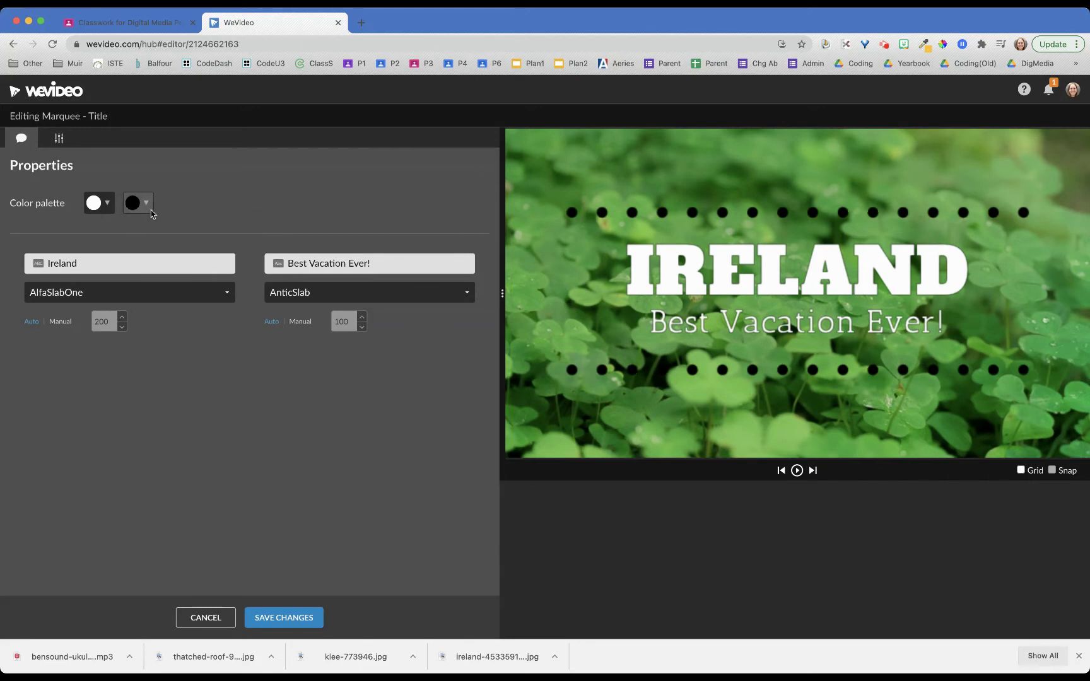
- Change the color of the Marquee title's dotted lines to bright green (#35fa06)
{"action": "left_click", "coordinate": [146, 209]}
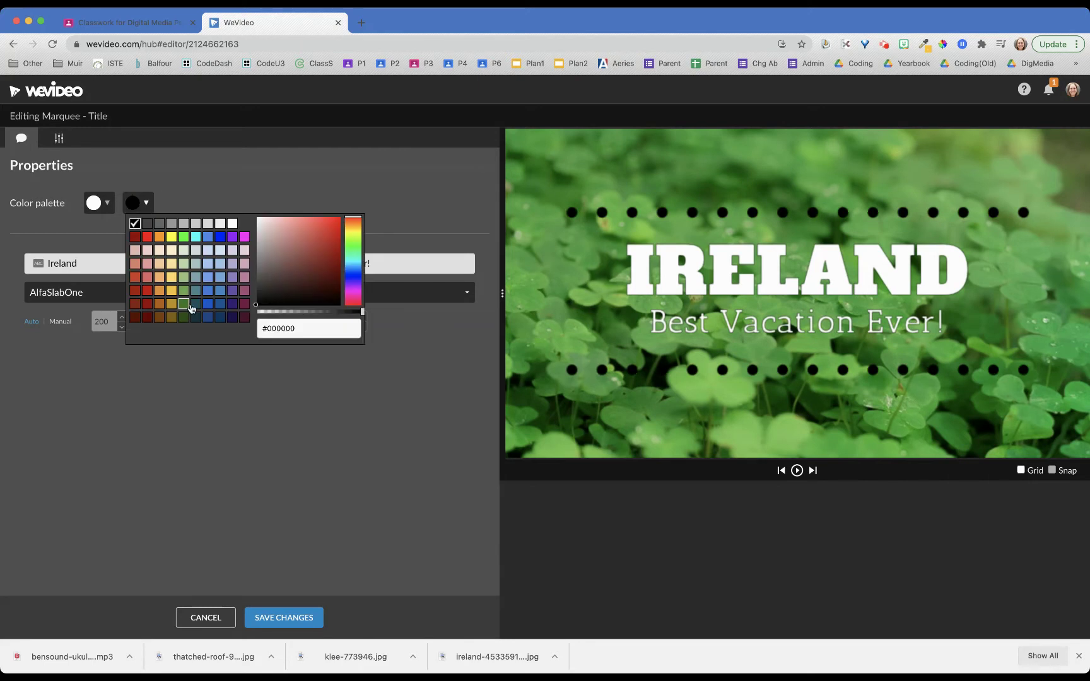
{"action": "left_click", "coordinate": [345, 245]}
{"action": "left_click", "coordinate": [338, 219]}
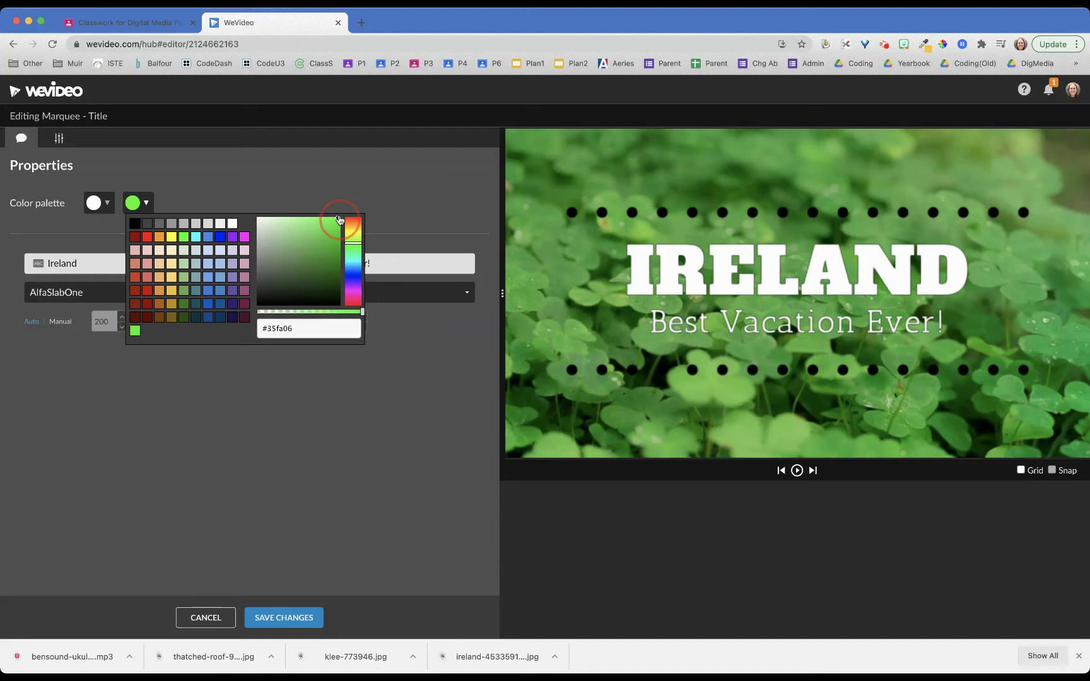
{"action": "left_click", "coordinate": [177, 198]}
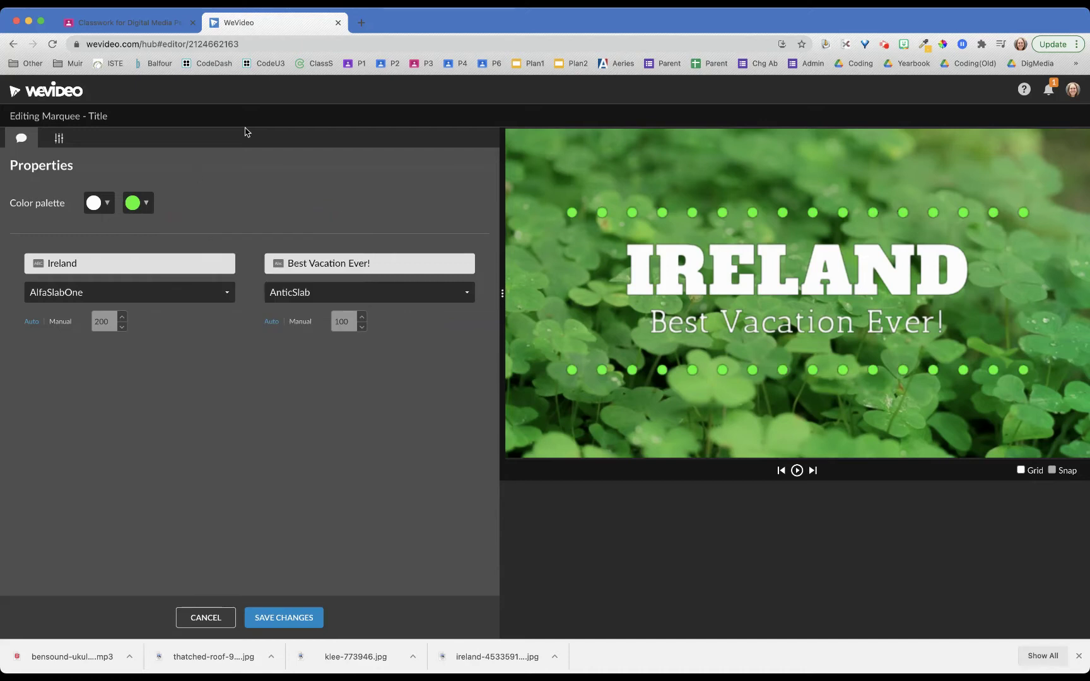
- Reposition the title in the preview to x -43, y -35 and save the title changes
{"action": "left_click", "coordinate": [54, 139]}
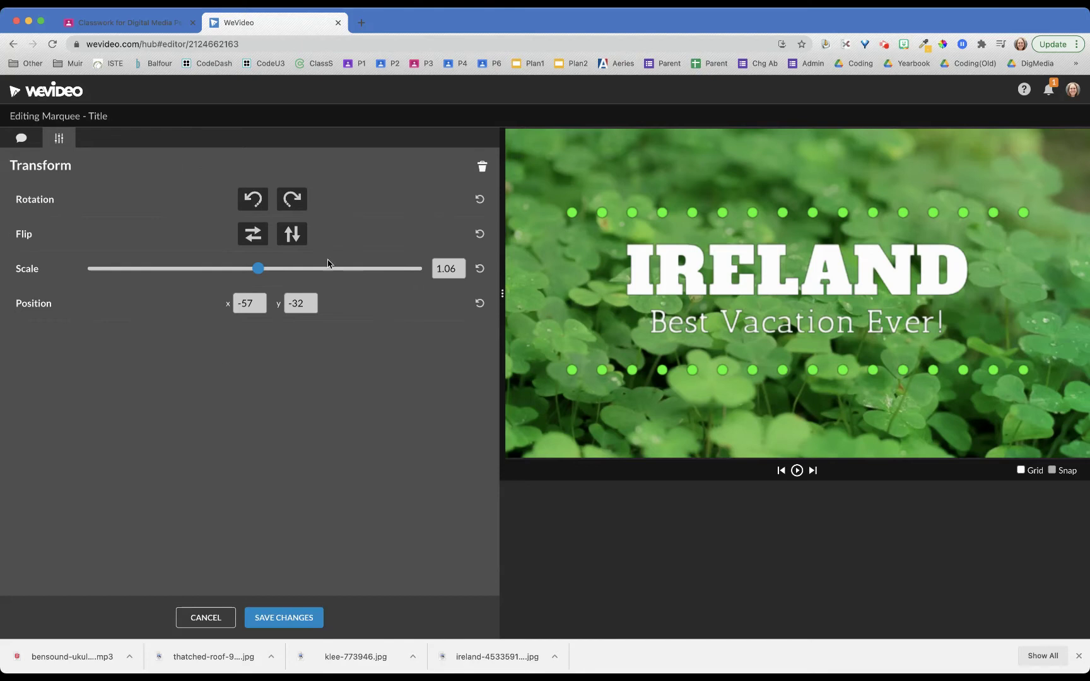
{"action": "left_click_drag", "start_coordinate": [710, 260], "coordinate": [744, 275]}
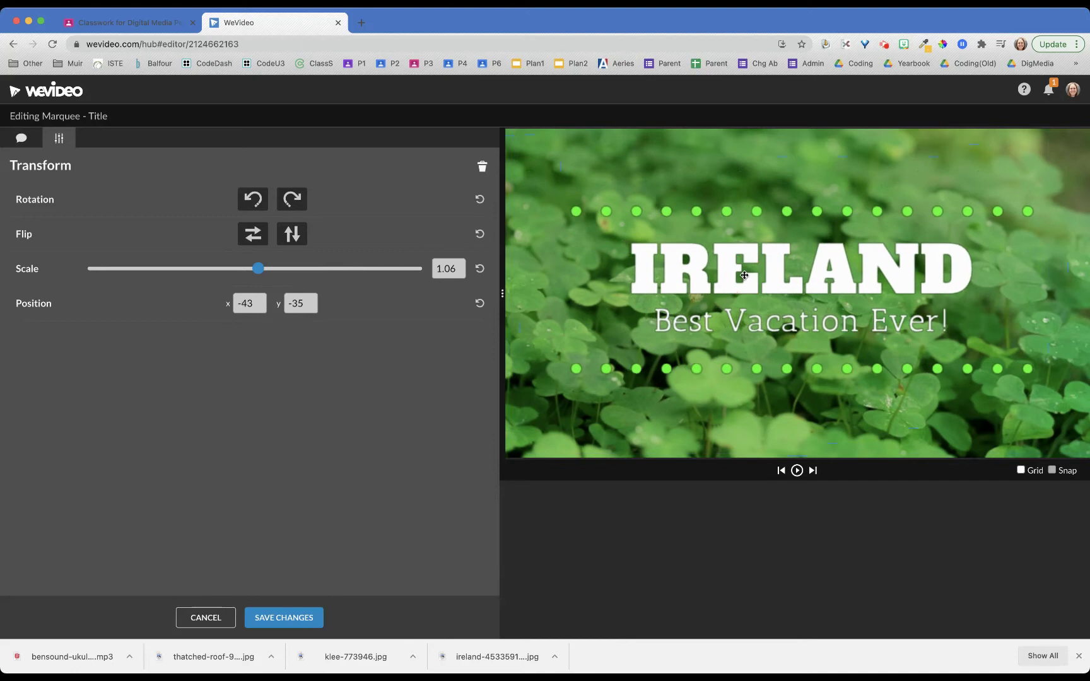
{"action": "left_click", "coordinate": [284, 618]}
- Play the video from the start of the timeline to preview the title and the three photos with the music
{"action": "left_click_drag", "start_coordinate": [128, 496], "coordinate": [92, 501]}
{"action": "left_click_drag", "start_coordinate": [152, 486], "coordinate": [101, 486]}
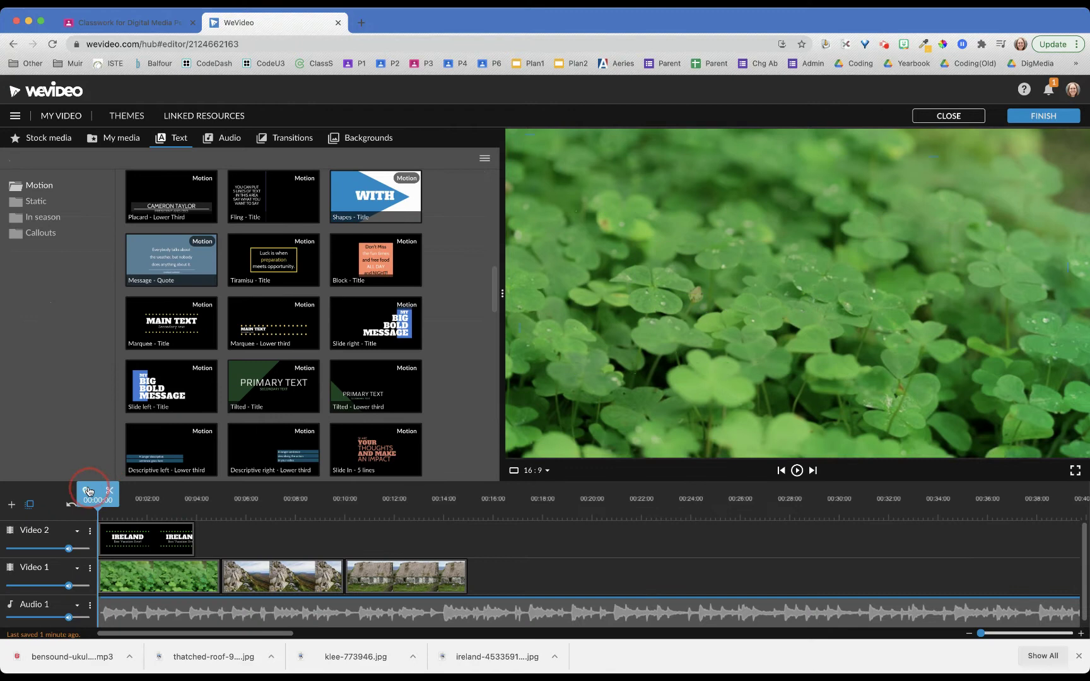
{"action": "key", "text": "space"}
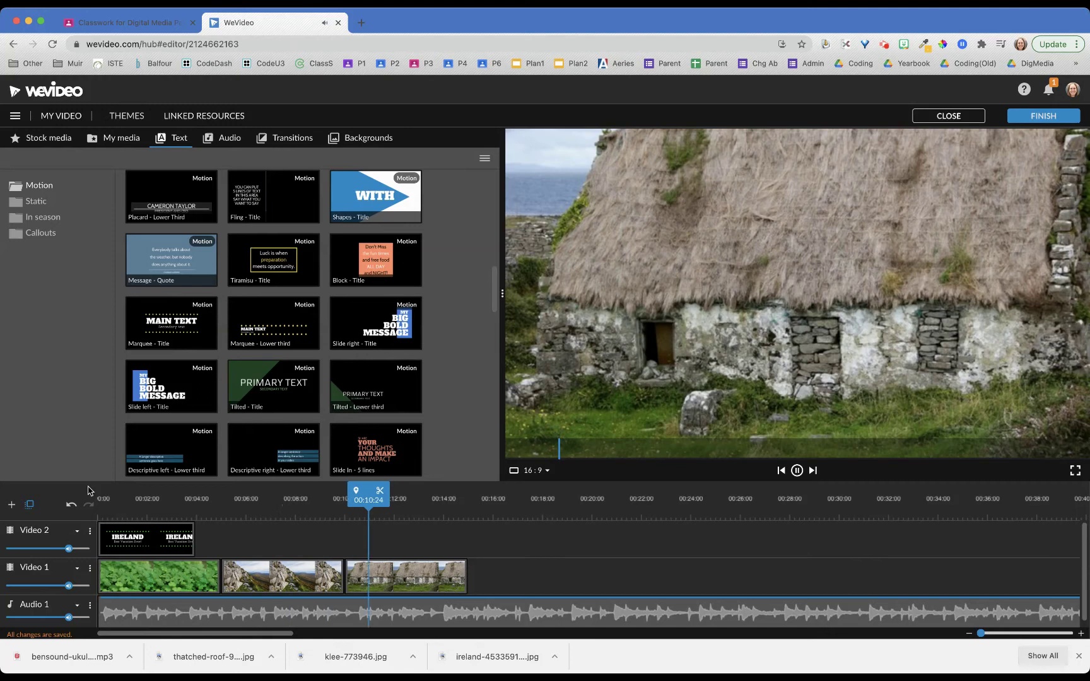
{"action": "key", "text": "space"}
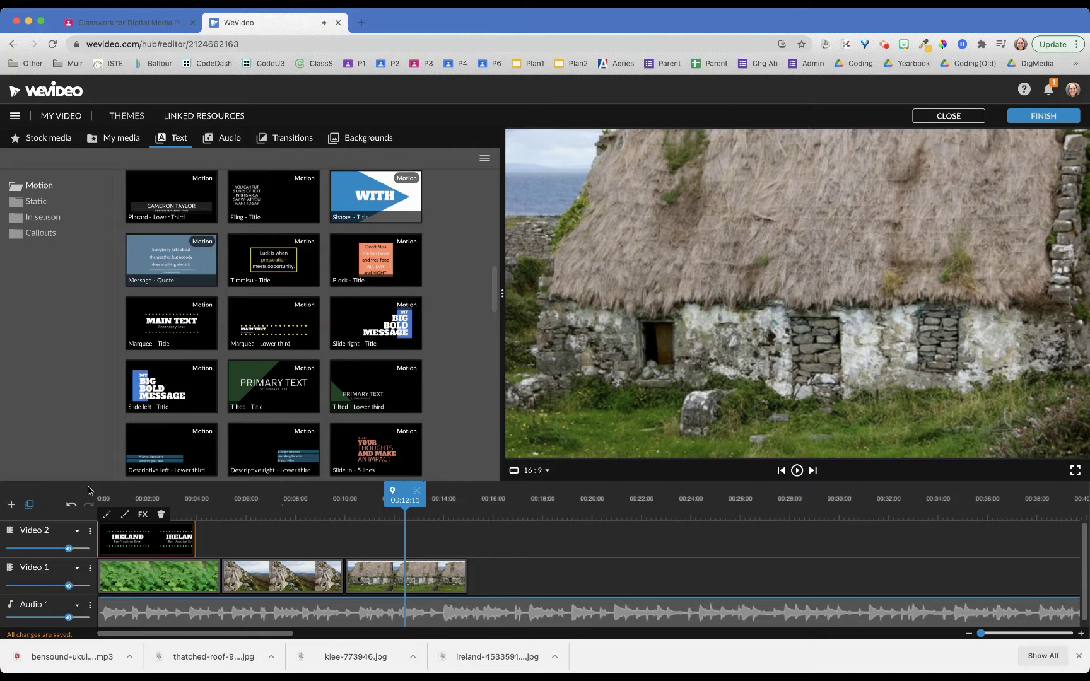
- Switch to the Google Classroom assignment and review its steps on downloading photos and adding media
{"action": "left_click", "coordinate": [133, 22]}
{"action": "triple_click", "coordinate": [157, 240]}
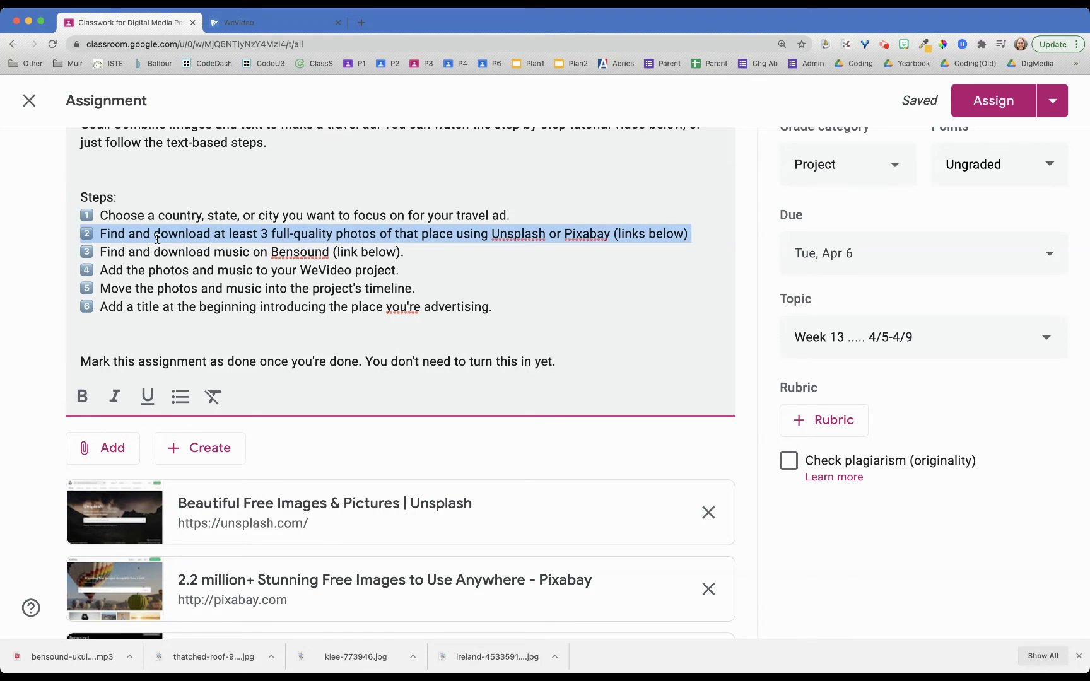
{"action": "left_click", "coordinate": [207, 270]}
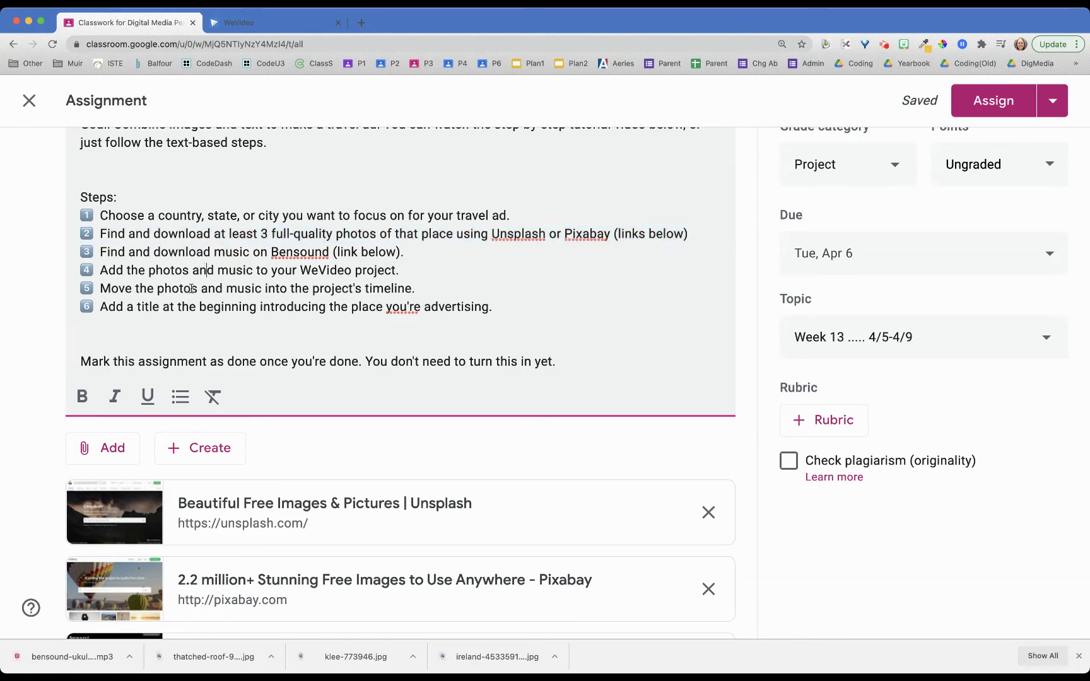
- Return to WeVideo, move the playhead to 00:01:13 over the Ireland title, and save the edit
{"action": "left_click", "coordinate": [262, 23]}
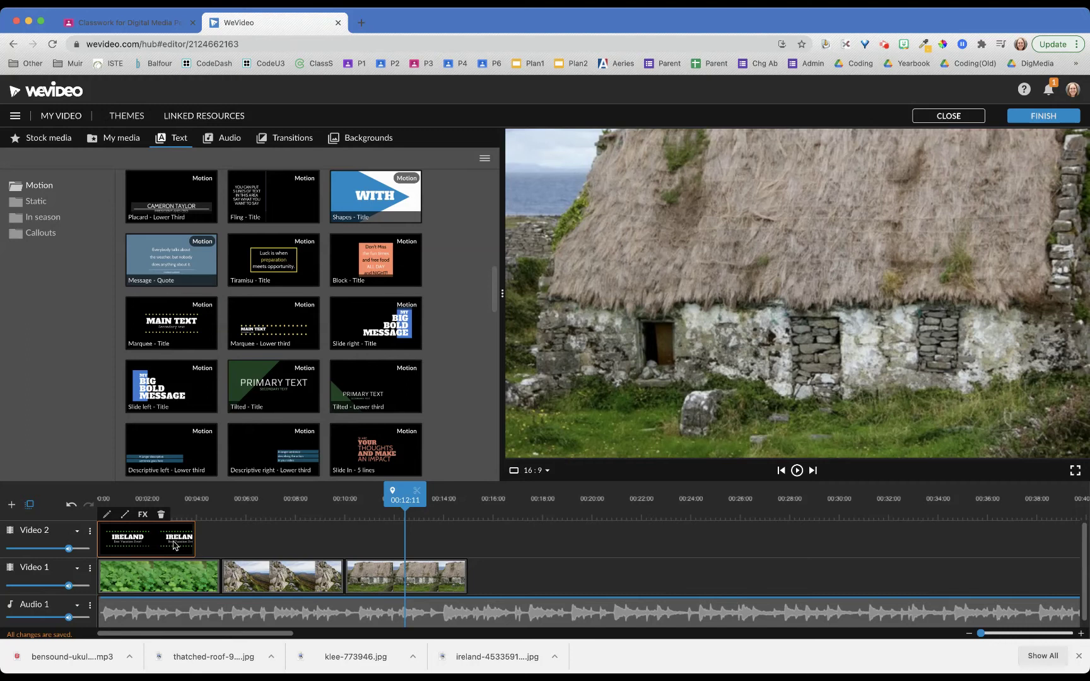
{"action": "left_click", "coordinate": [135, 502]}
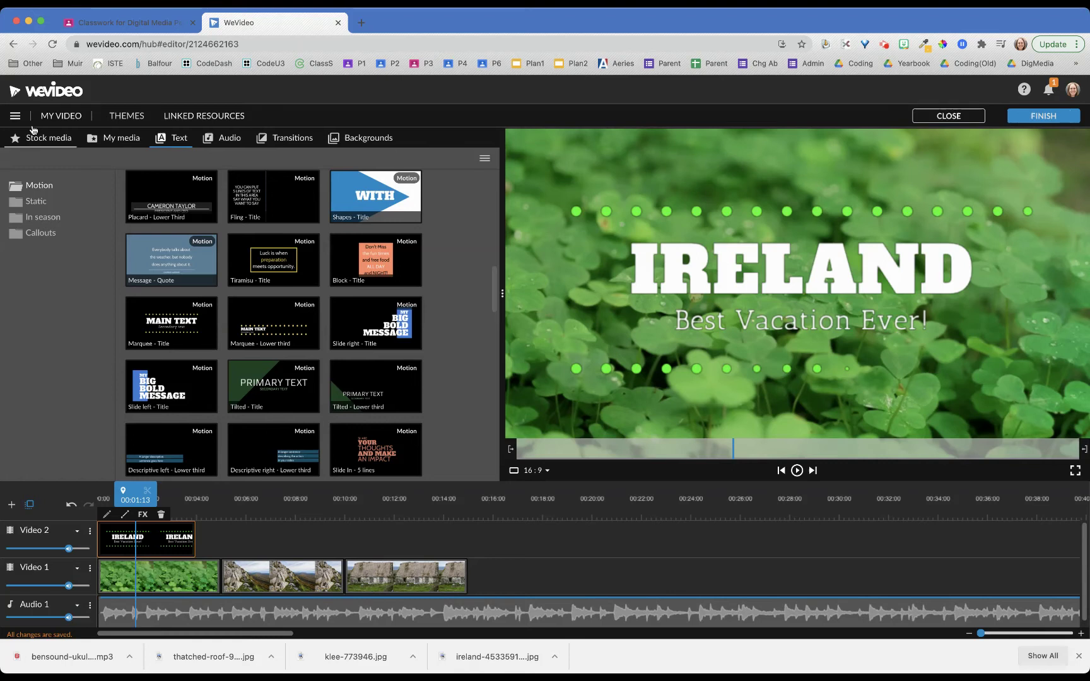
{"action": "left_click", "coordinate": [16, 117]}
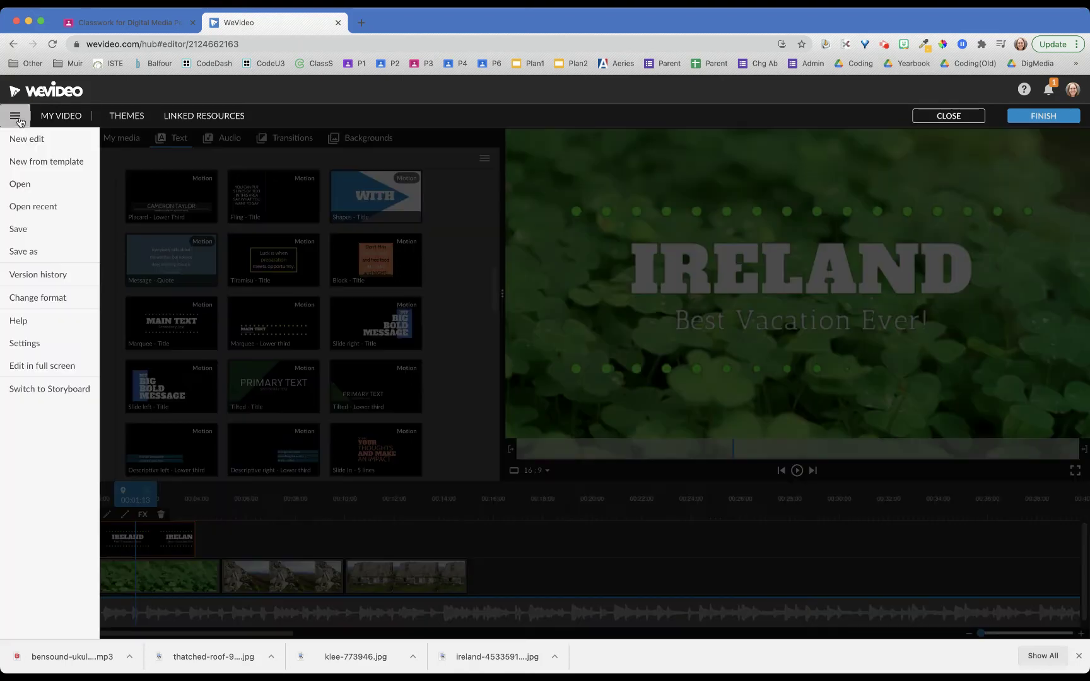
{"action": "left_click", "coordinate": [30, 240]}
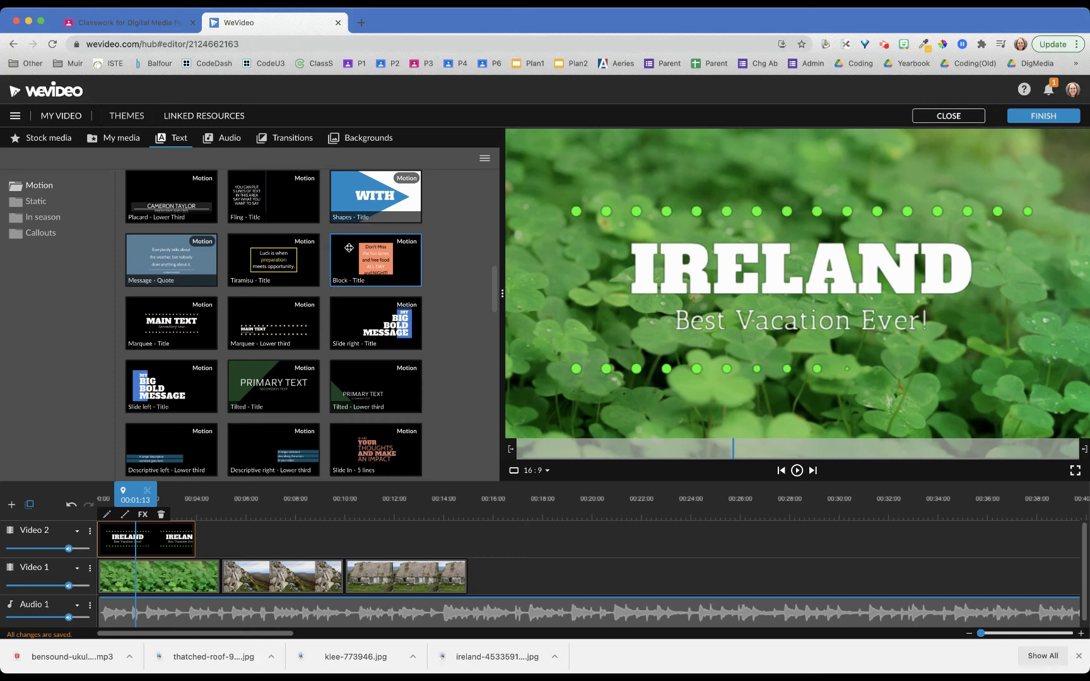
- Leave the editor for the WeVideo dashboard and open the Travel Ad project
{"action": "left_click", "coordinate": [16, 120]}
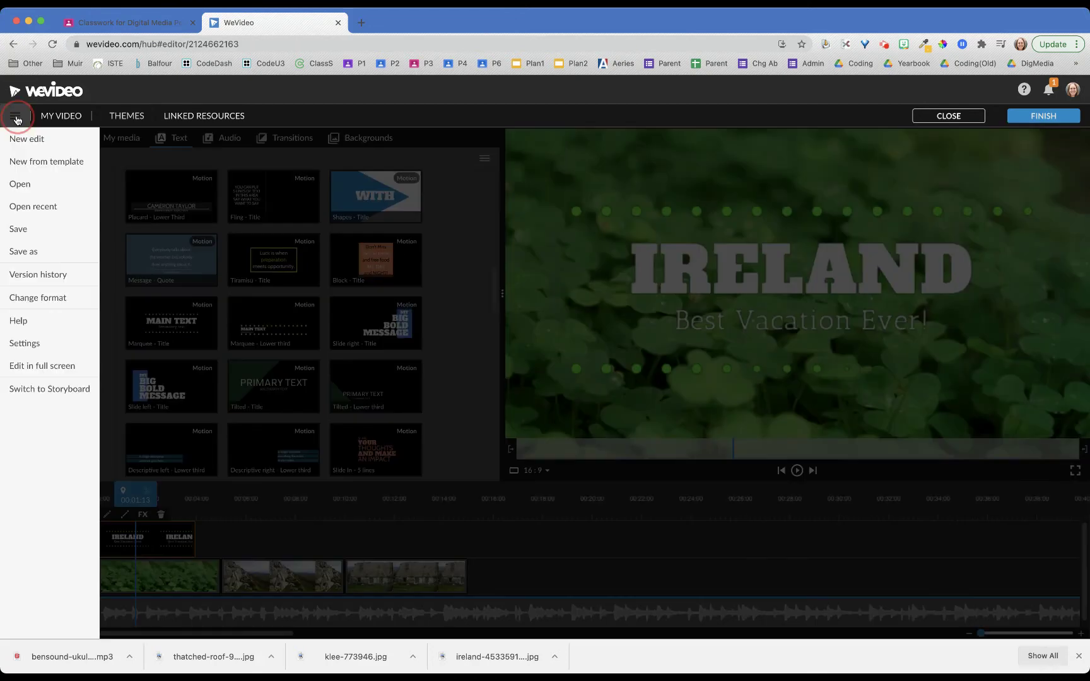
{"action": "left_click", "coordinate": [42, 92]}
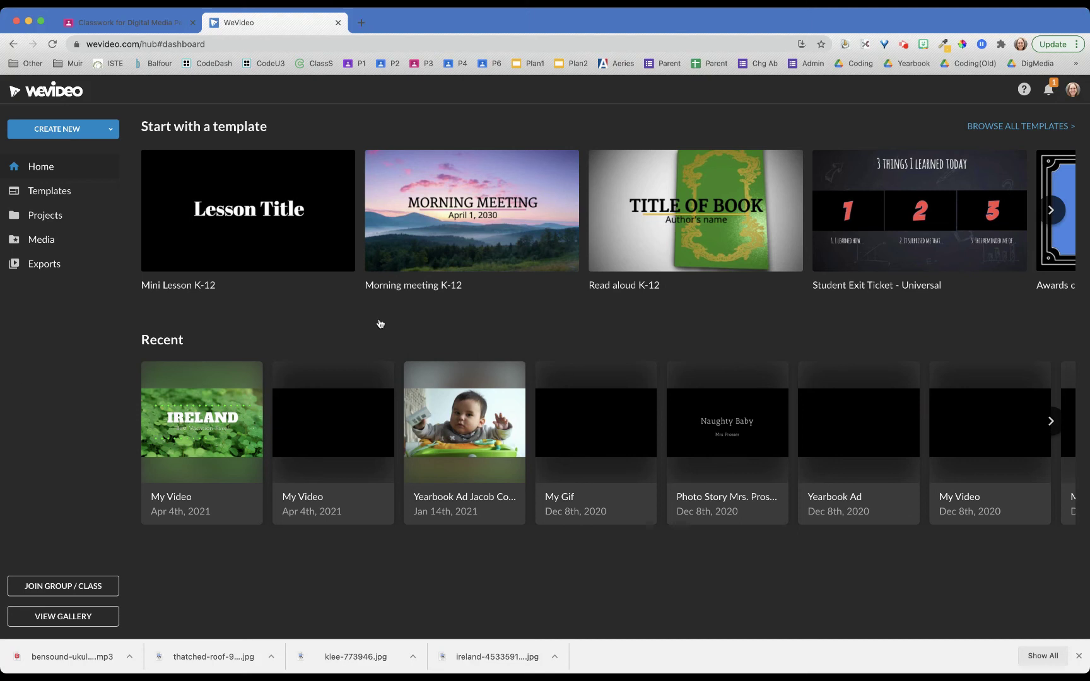
{"action": "left_click", "coordinate": [47, 215]}
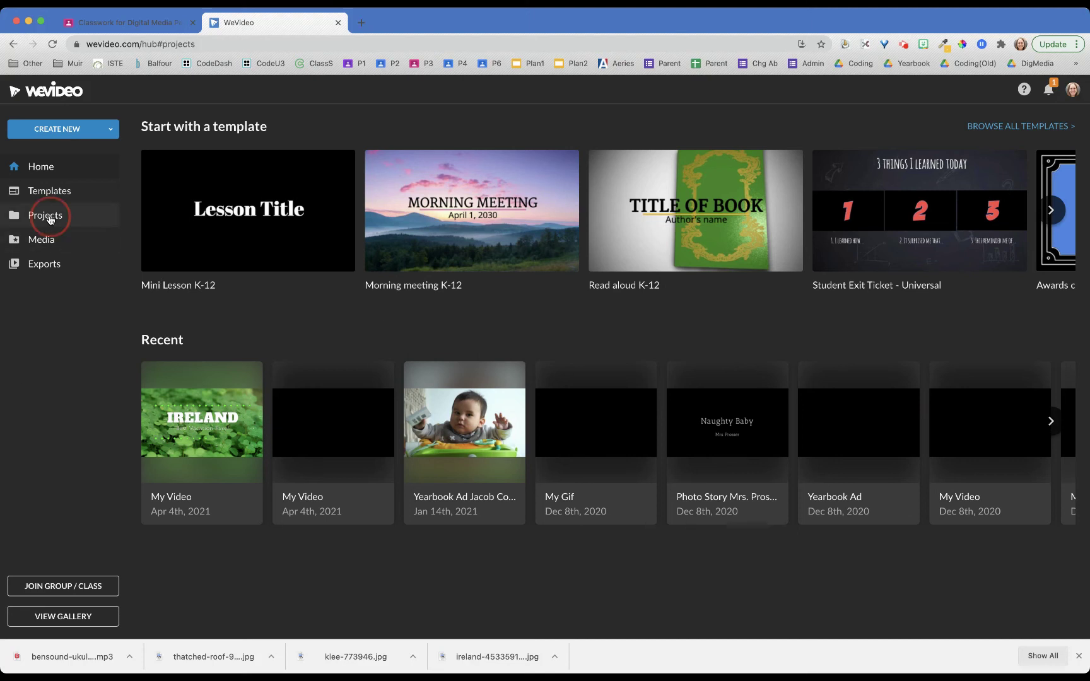
{"action": "left_click", "coordinate": [235, 226]}
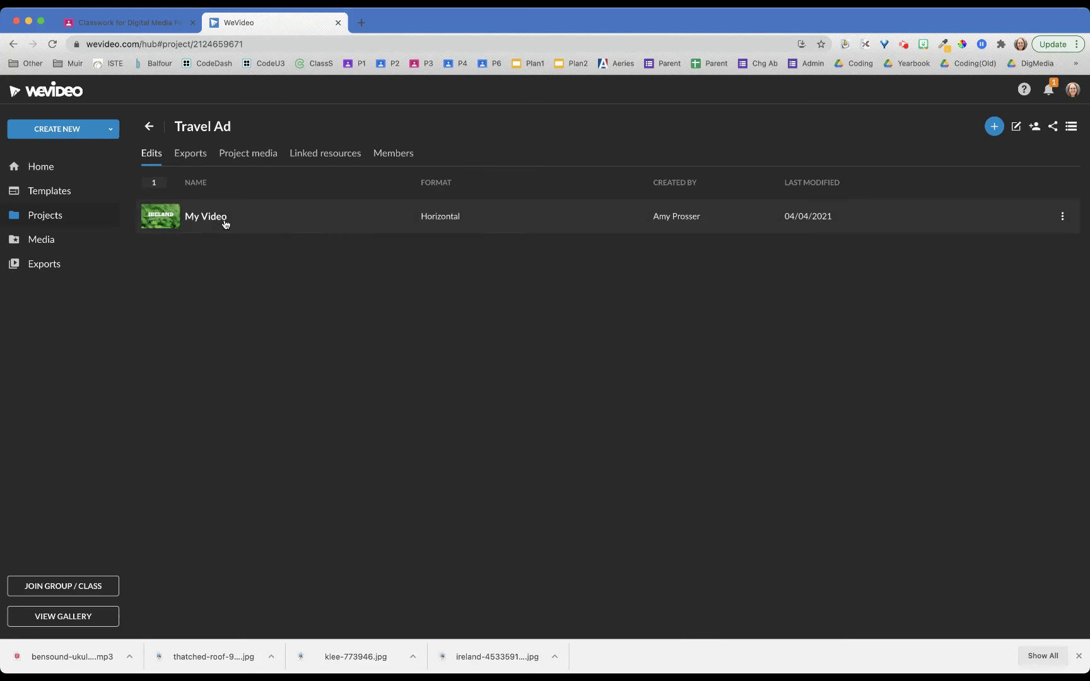
- Look through the Travel Ad project's exports, project media and edits
{"action": "left_click", "coordinate": [176, 152]}
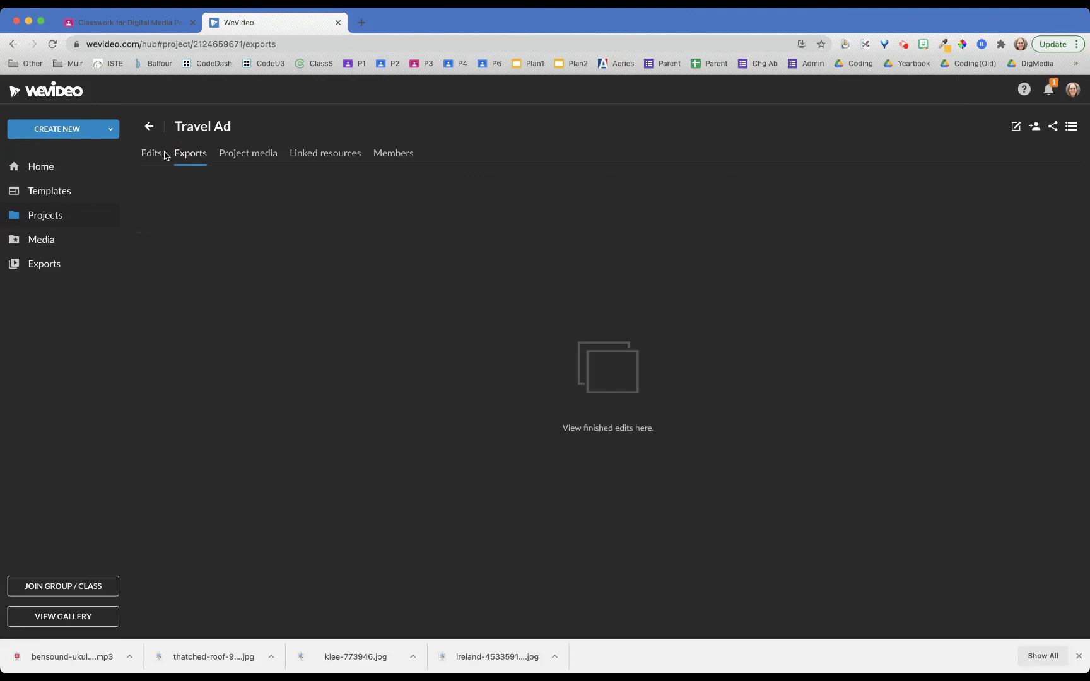
{"action": "left_click", "coordinate": [247, 155]}
{"action": "left_click", "coordinate": [185, 156]}
{"action": "left_click", "coordinate": [152, 155]}
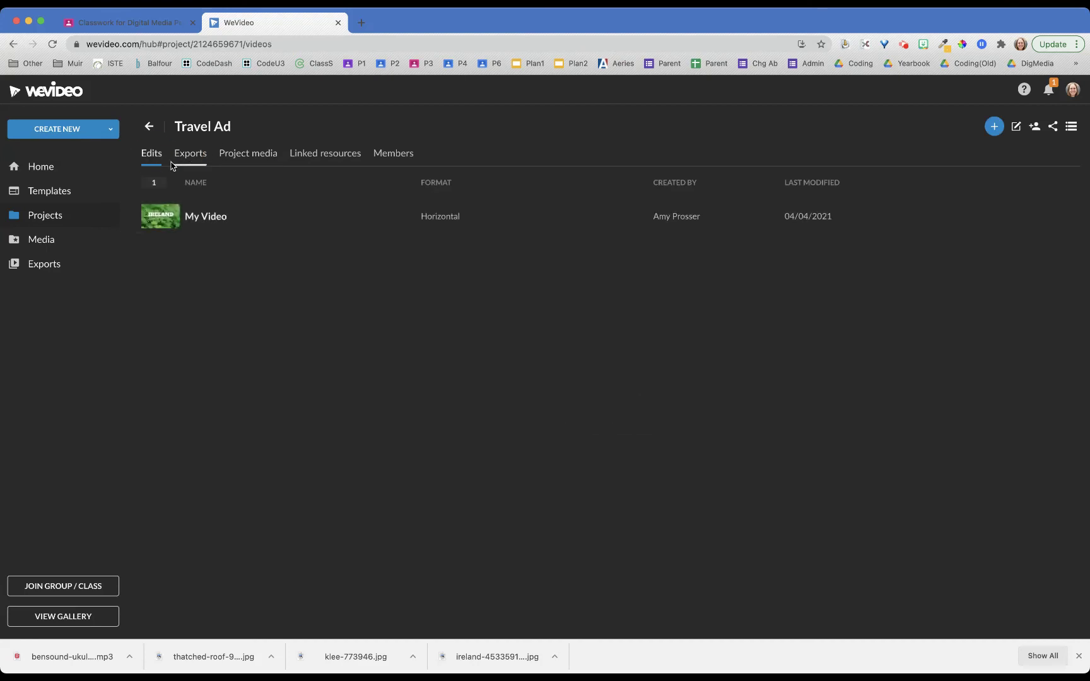
{"action": "left_click", "coordinate": [244, 157]}
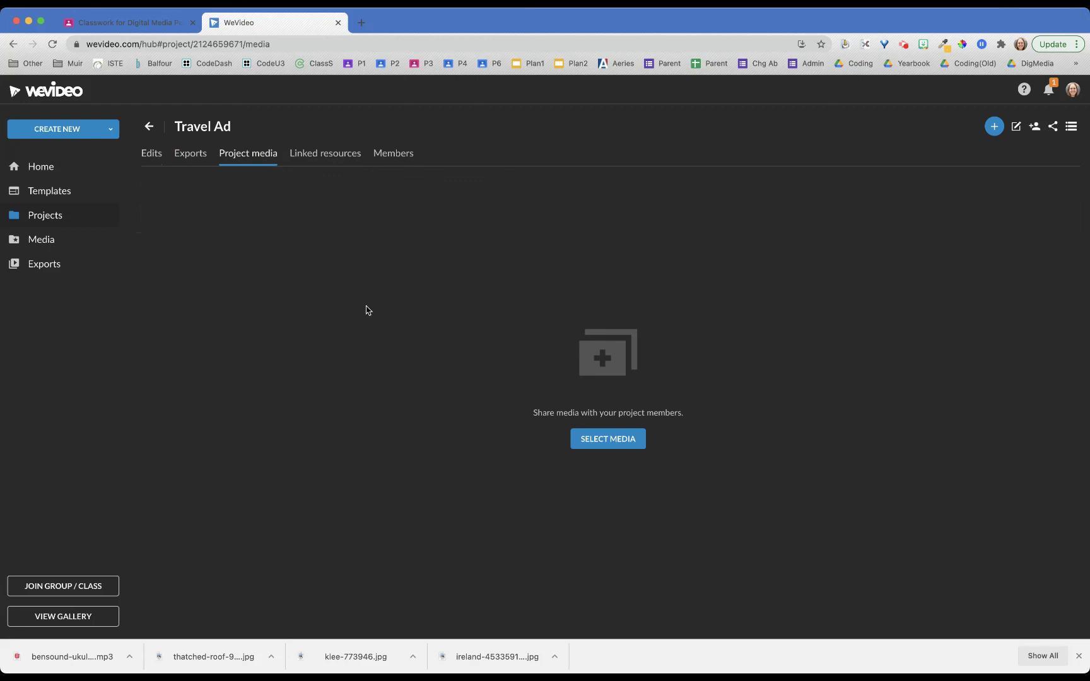
{"action": "left_click", "coordinate": [158, 154]}
- View the folders in the WeVideo media library
{"action": "left_click", "coordinate": [44, 247]}
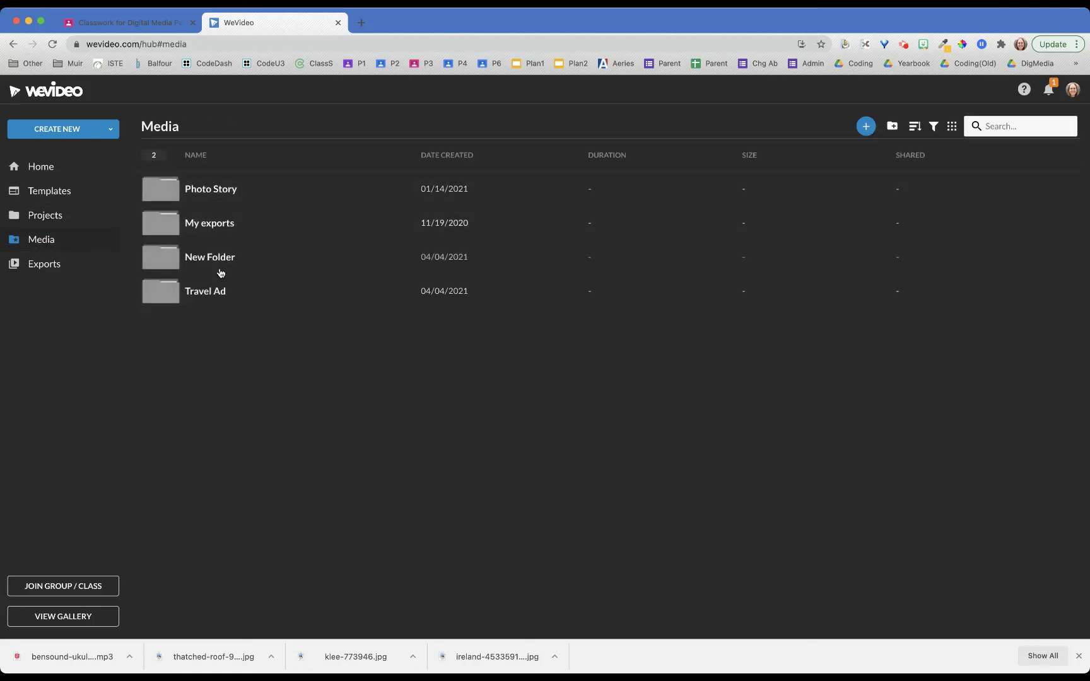
{"action": "left_click", "coordinate": [209, 348]}
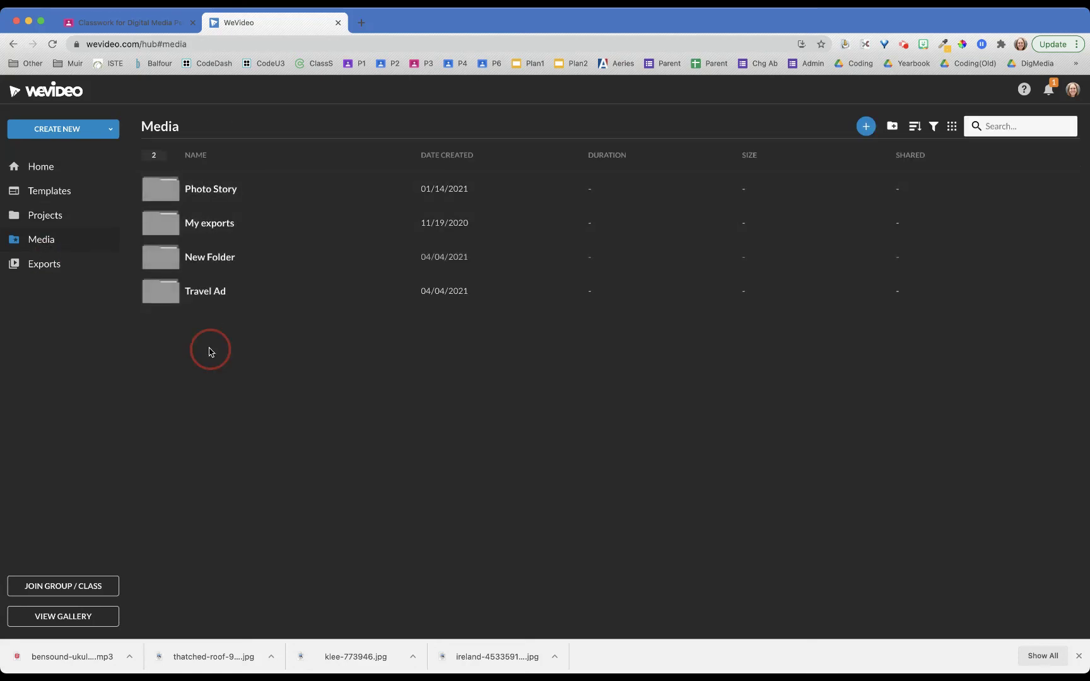
{"action": "left_click", "coordinate": [361, 106]}
- Switch back to the Google Classroom assignment and review all six travel ad steps
{"action": "left_click", "coordinate": [139, 24]}
{"action": "left_click", "coordinate": [208, 262]}
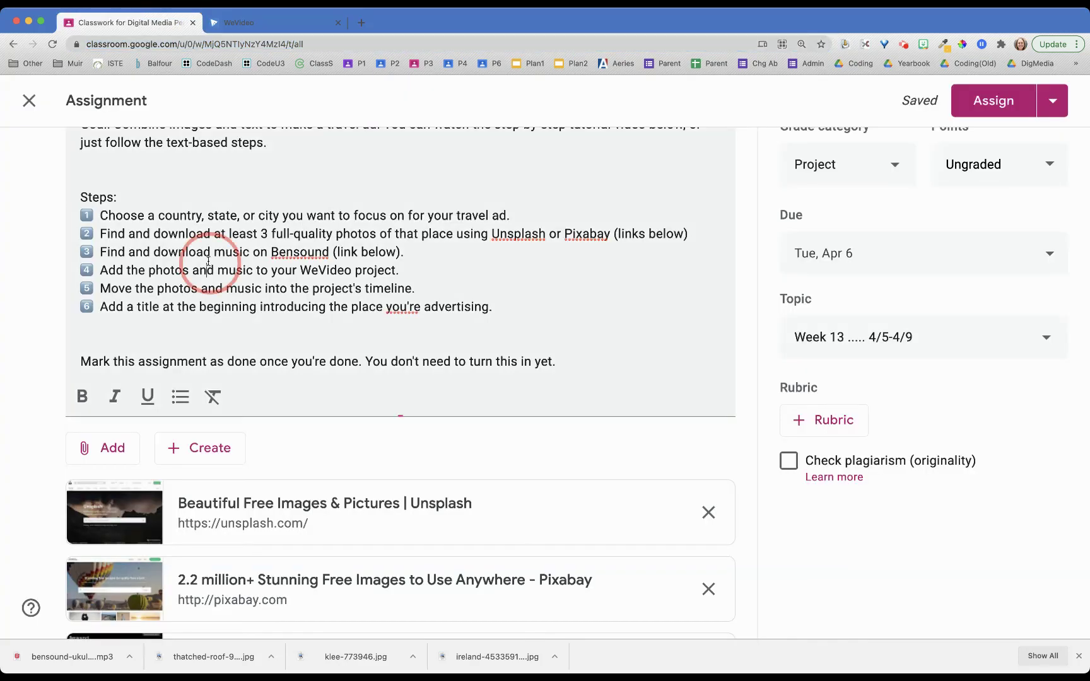
{"action": "scroll", "coordinate": [208, 262], "scroll_direction": "up", "scroll_amount": 1}
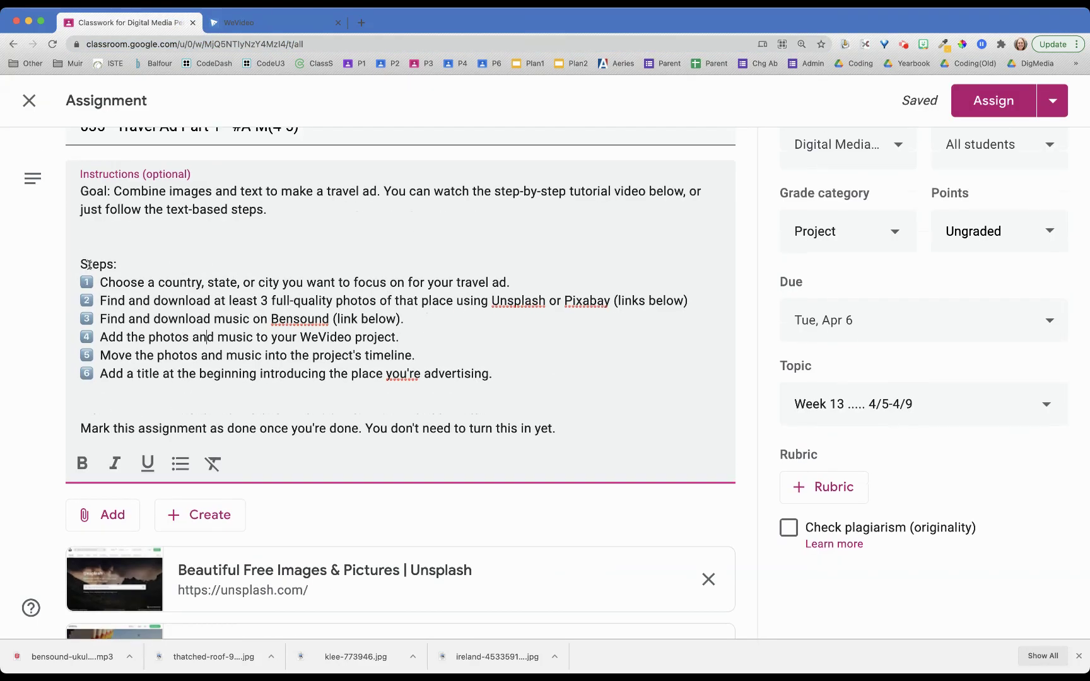
{"action": "left_click_drag", "start_coordinate": [82, 260], "coordinate": [564, 374]}
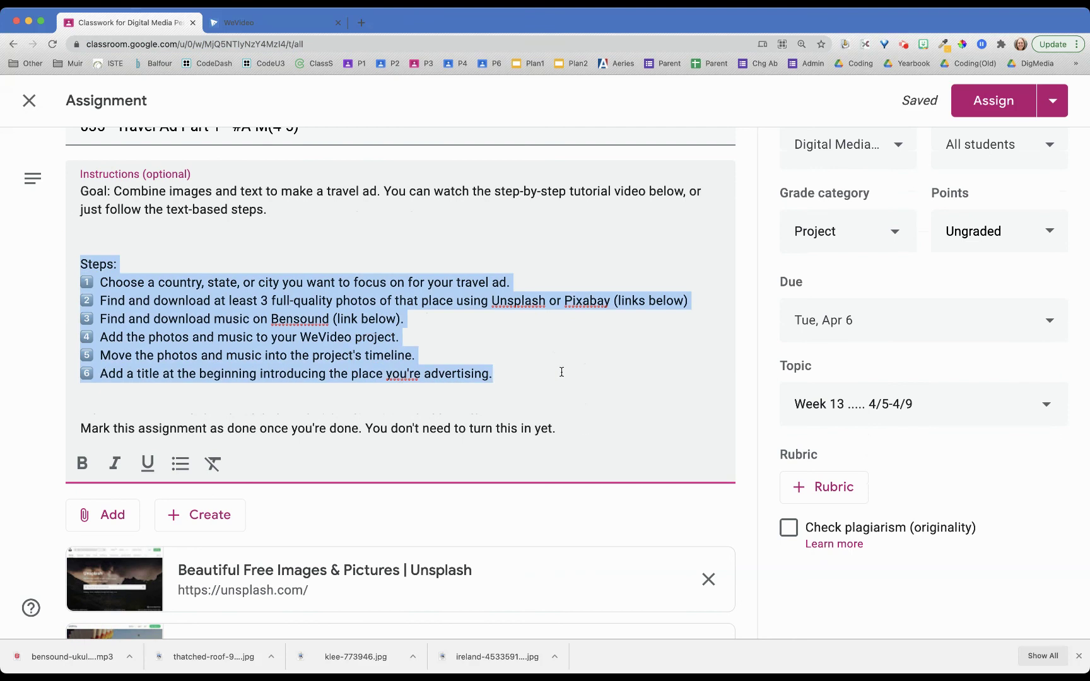
{"action": "left_click", "coordinate": [562, 372]}
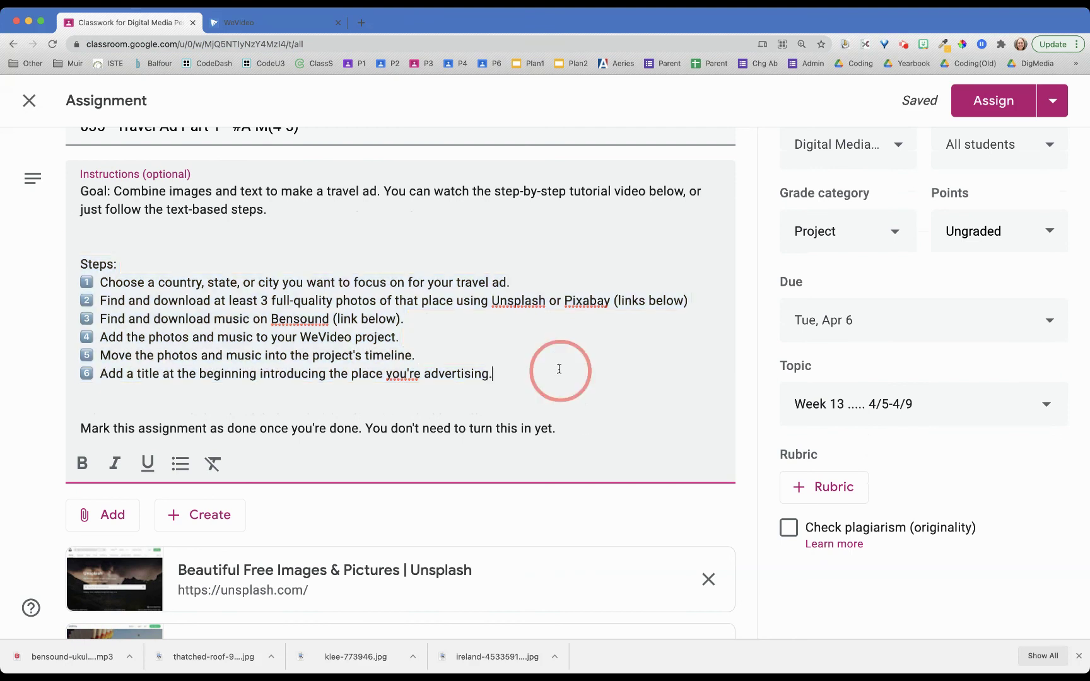
{"action": "left_click", "coordinate": [906, 48]}
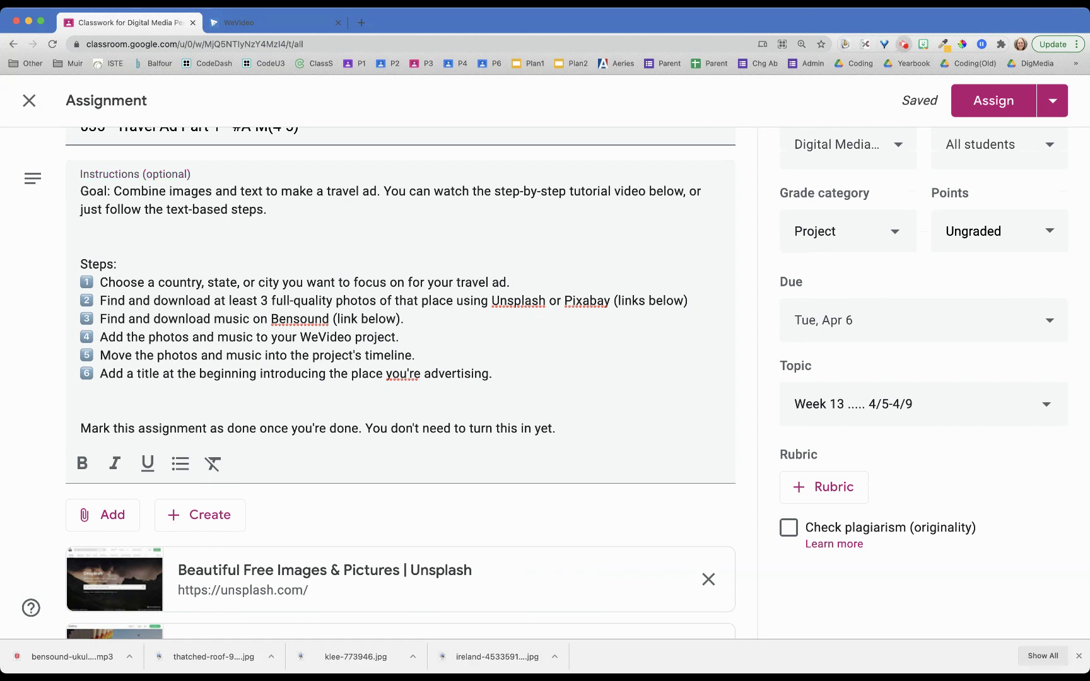